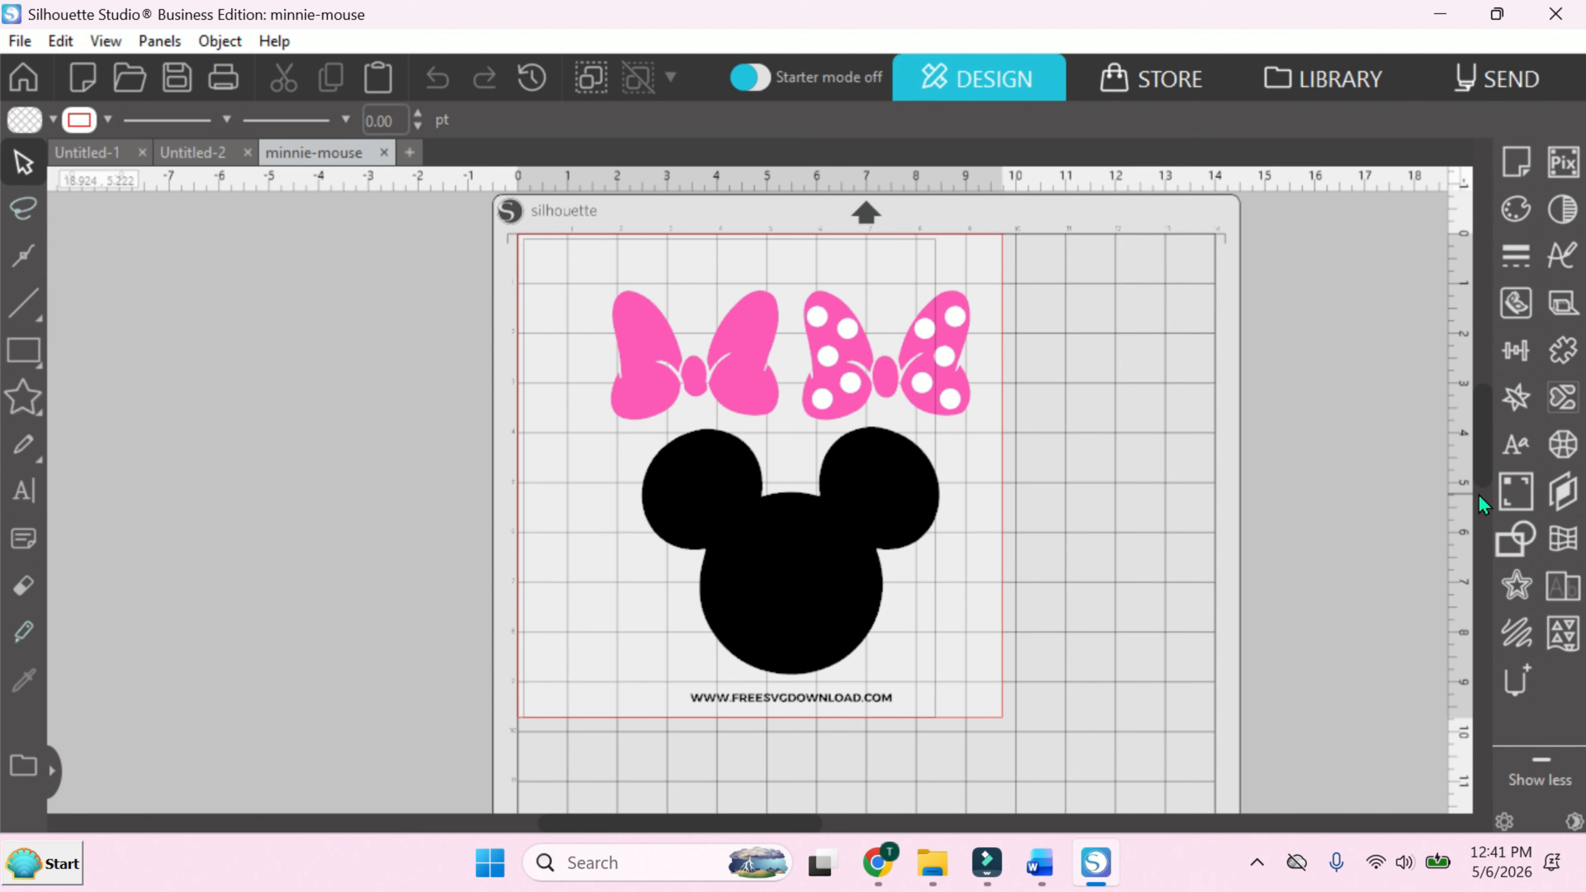
Open the rhinestone settings and delete the website text and the polka-dot bow from the design.
left_click(1564, 445)
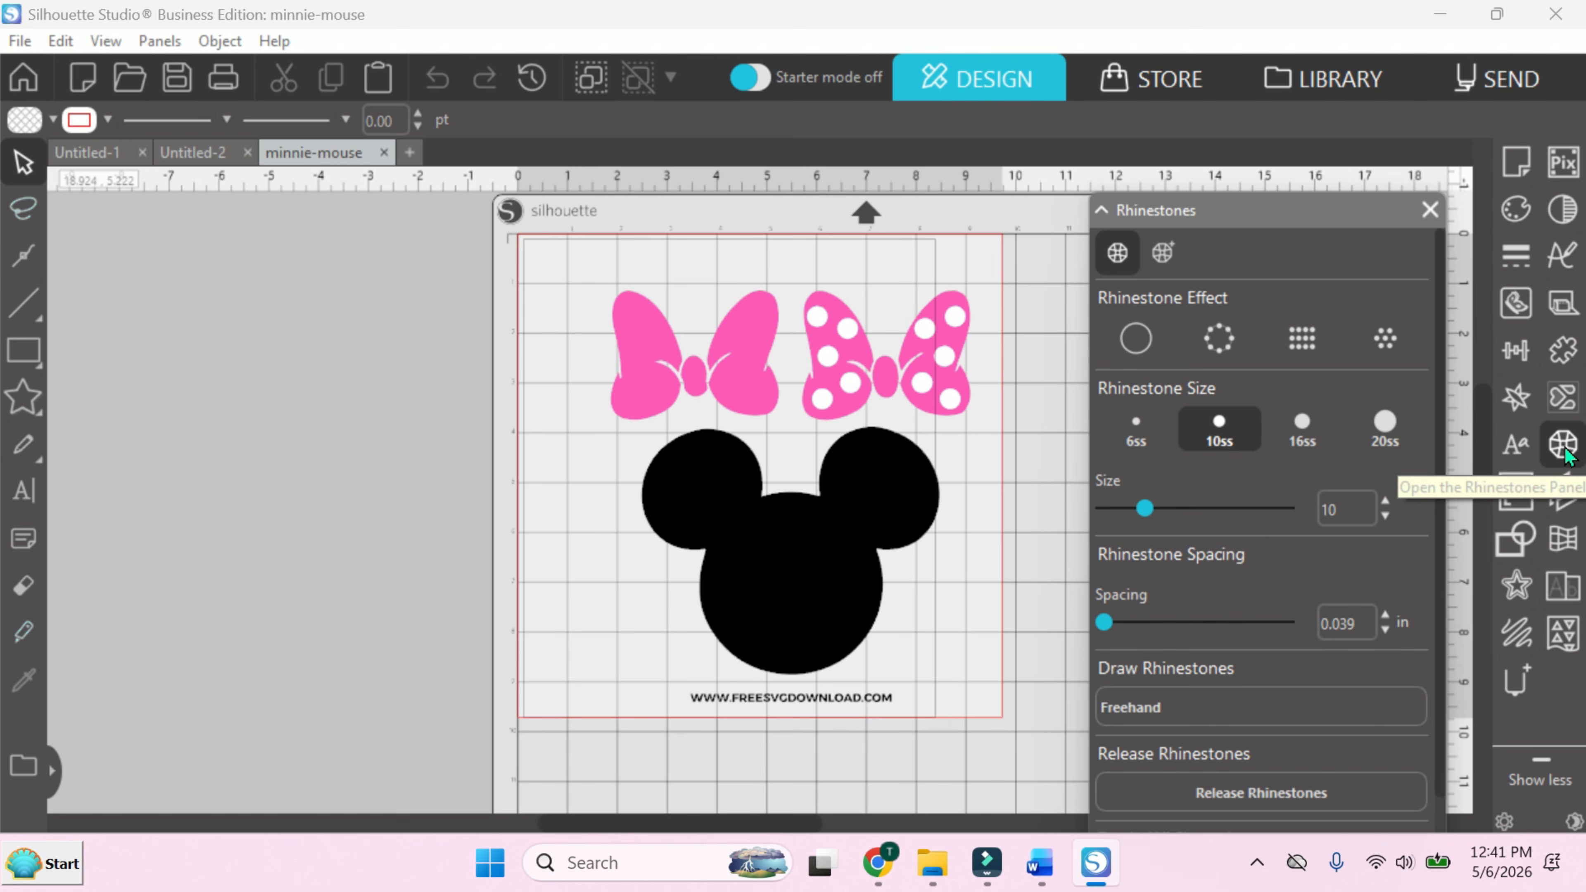
left_click(792, 711)
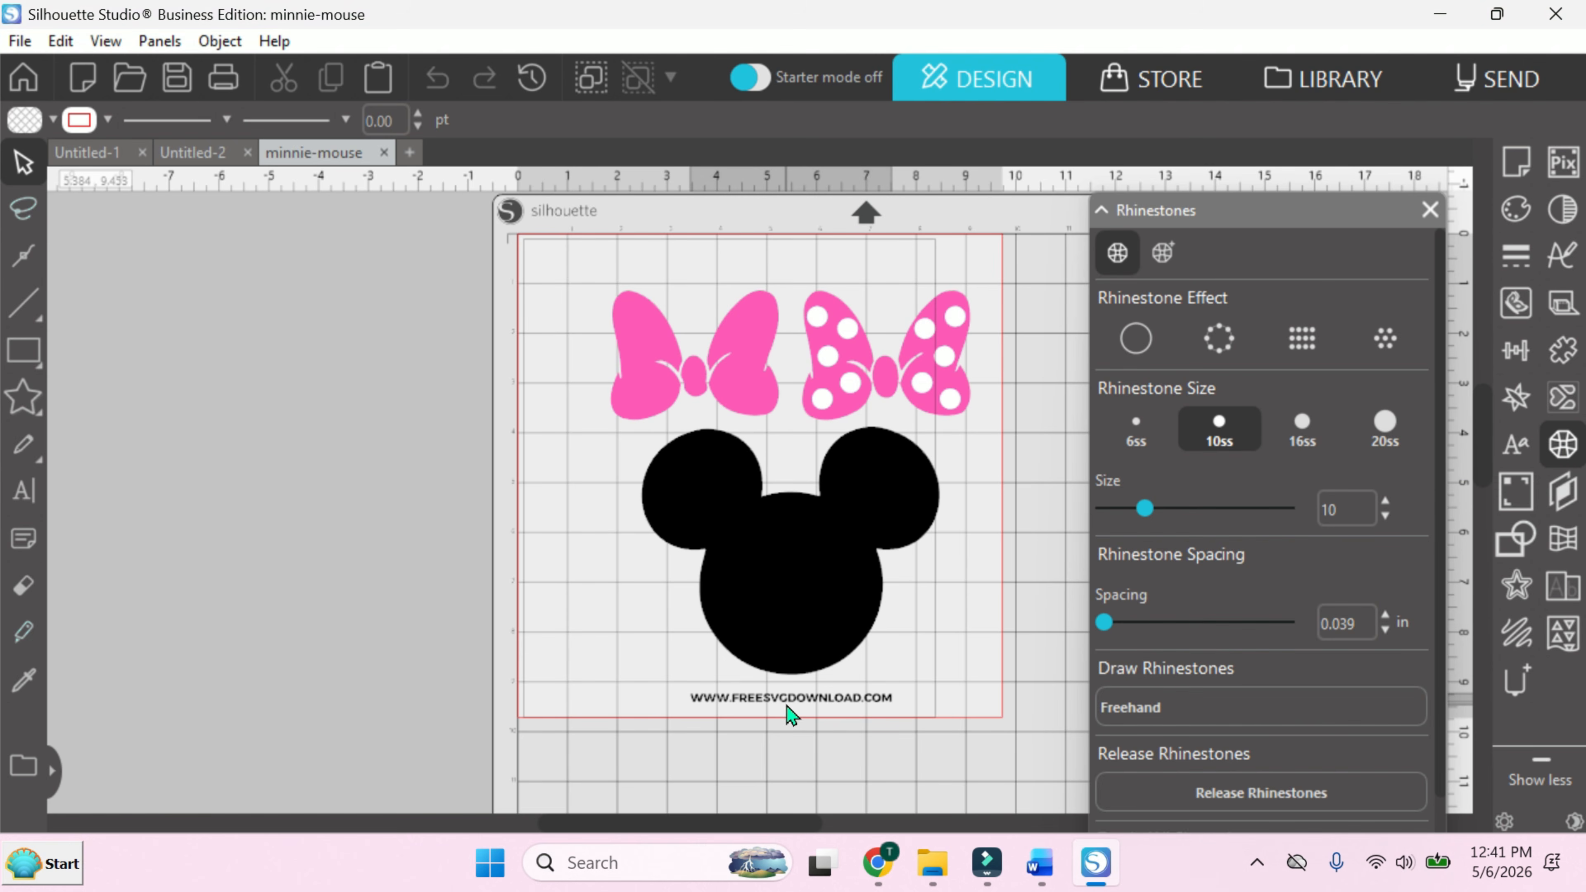
key("Delete")
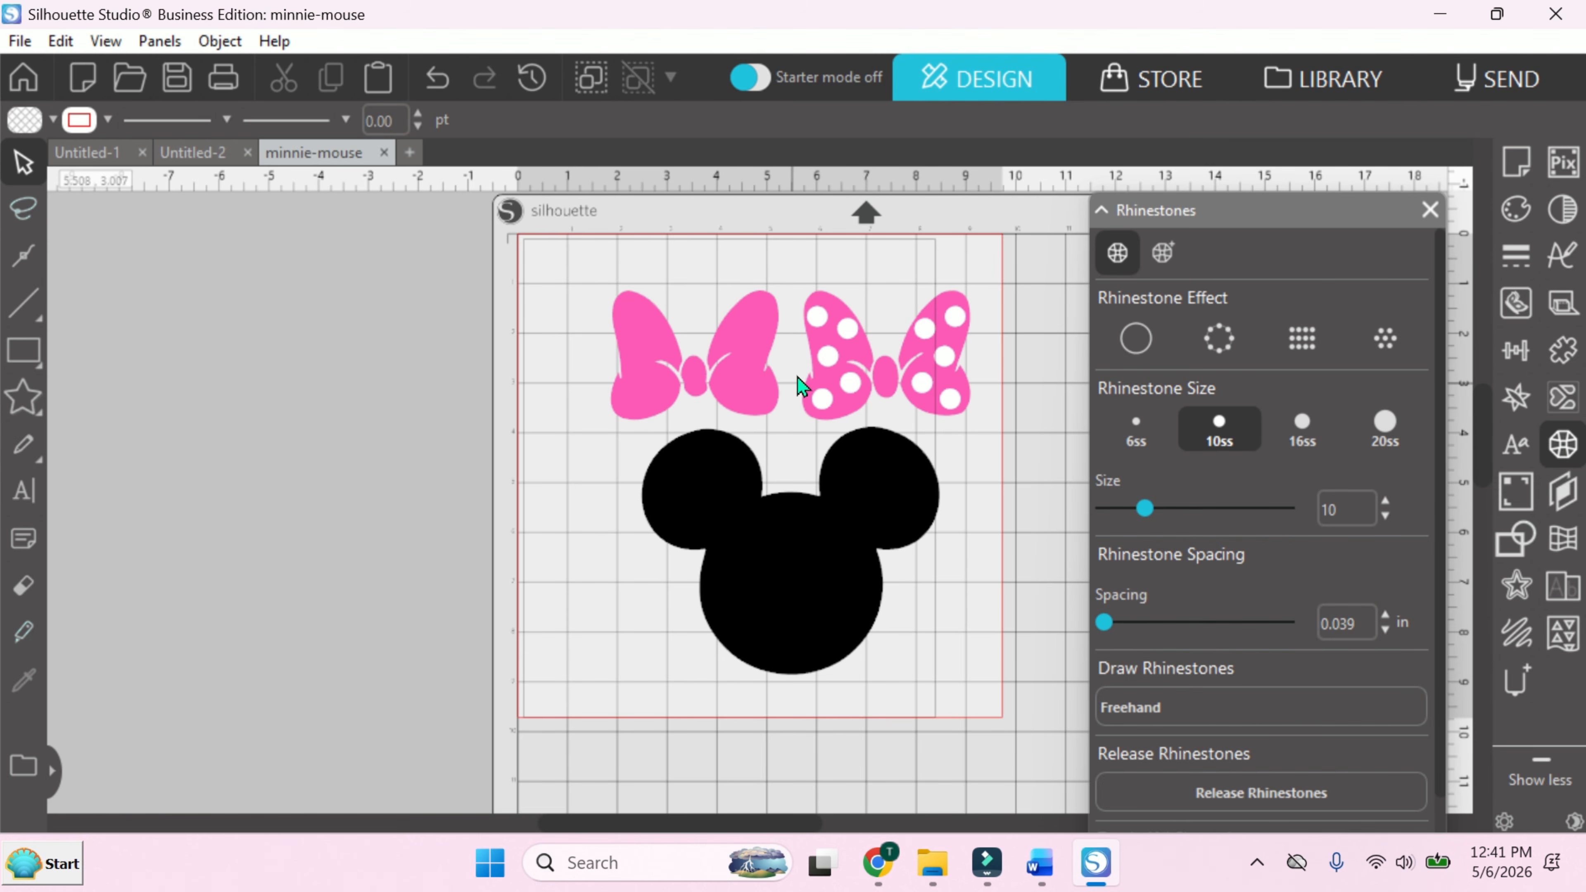
left_click(903, 391)
key("Delete")
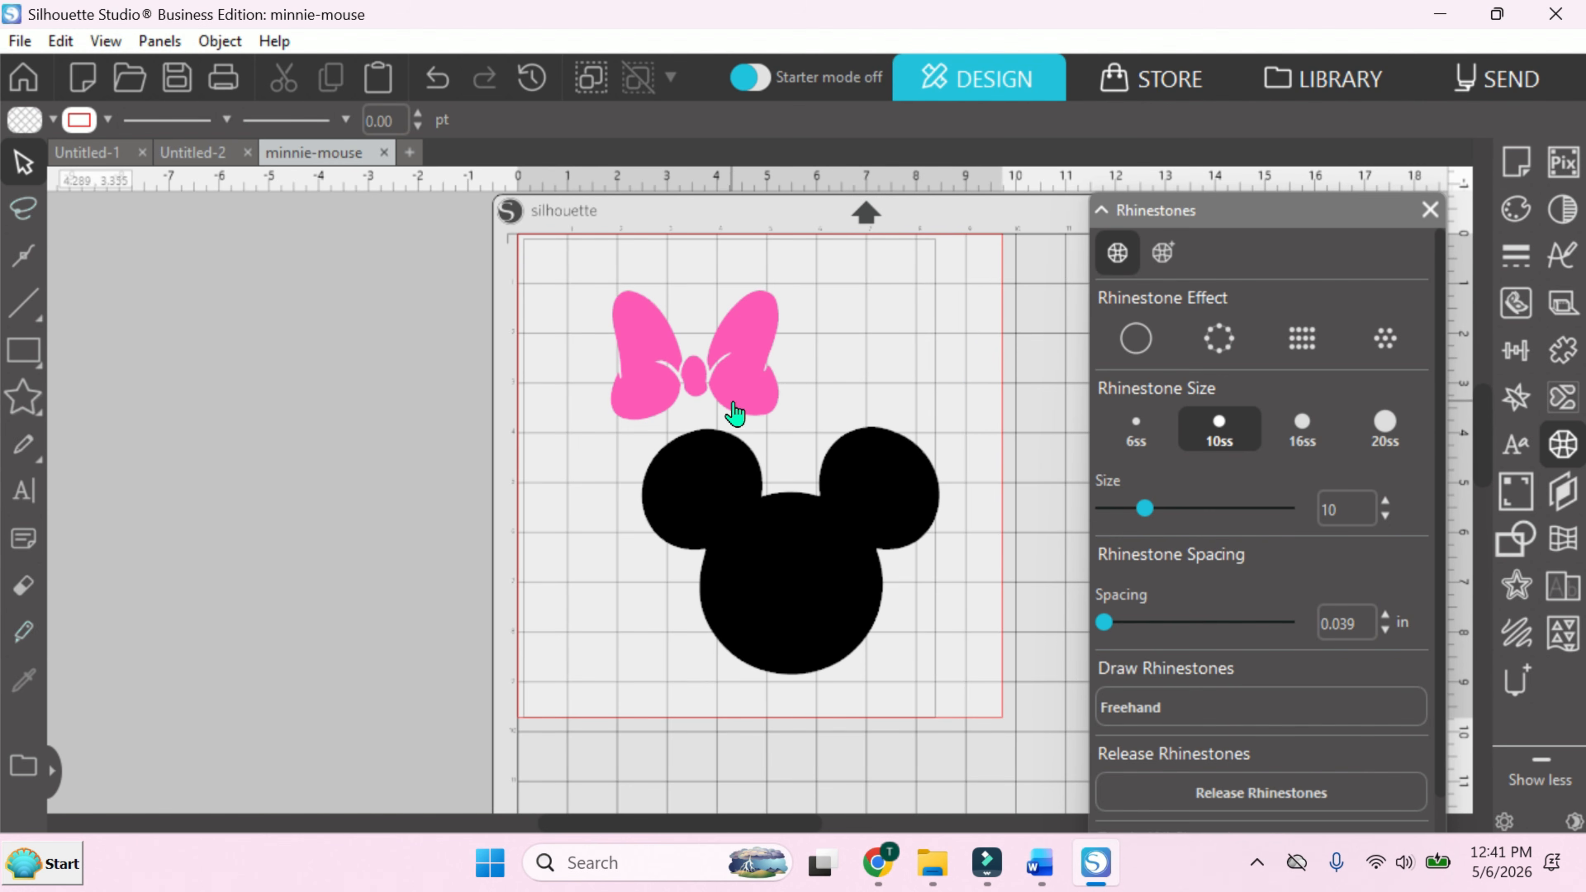
Apply the Edge rhinestone effect to the black mouse head, trying 16ss stones before setting the size to 10ss.
left_click(765, 522)
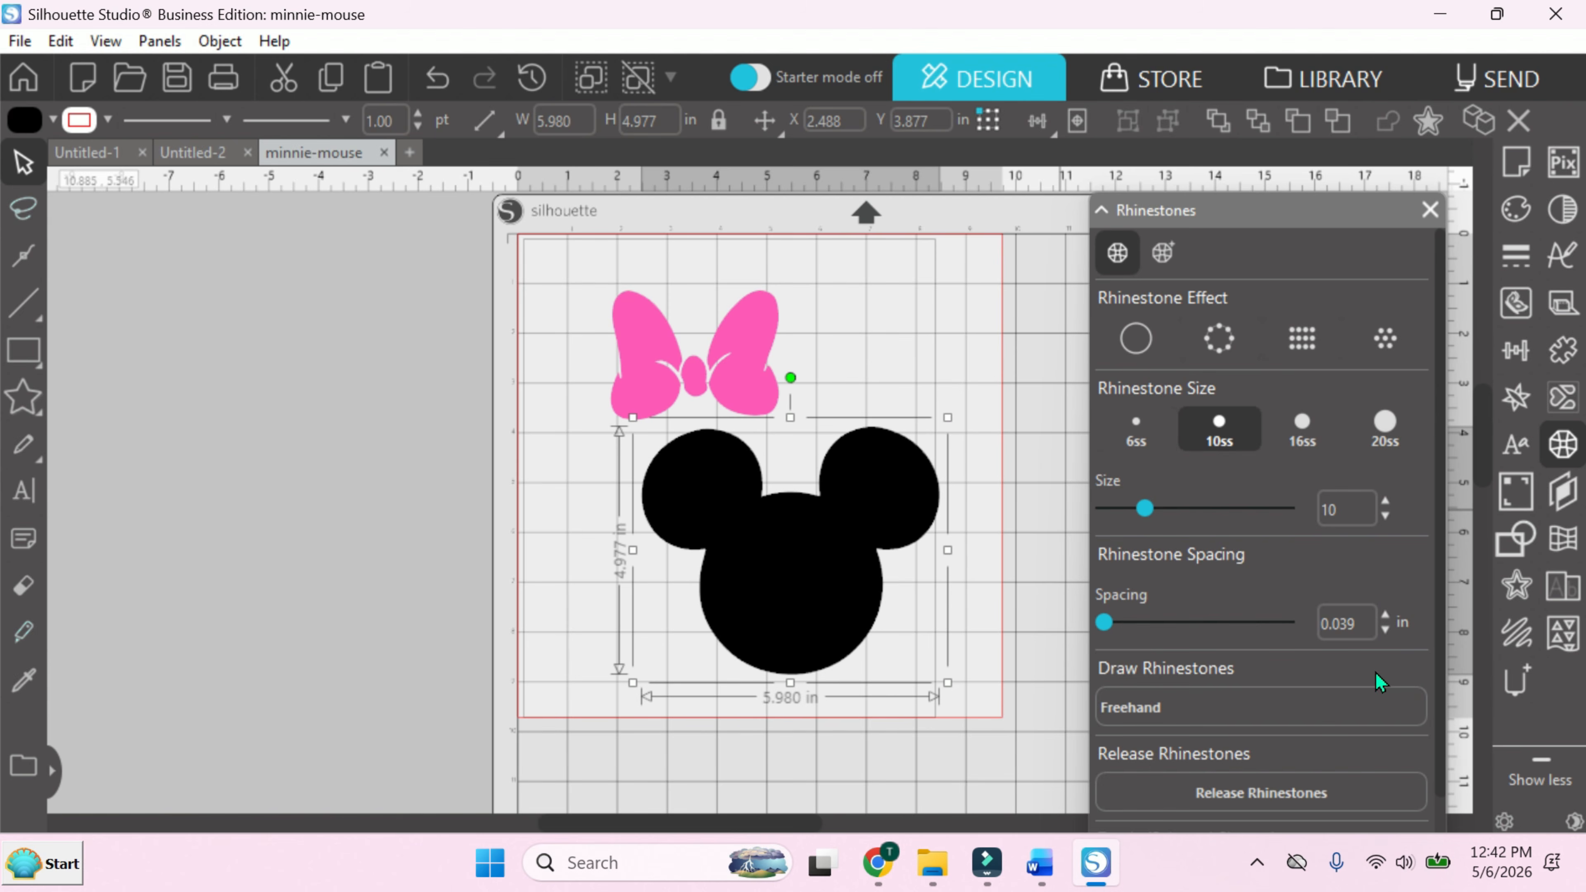
left_click(1302, 428)
left_click(736, 556)
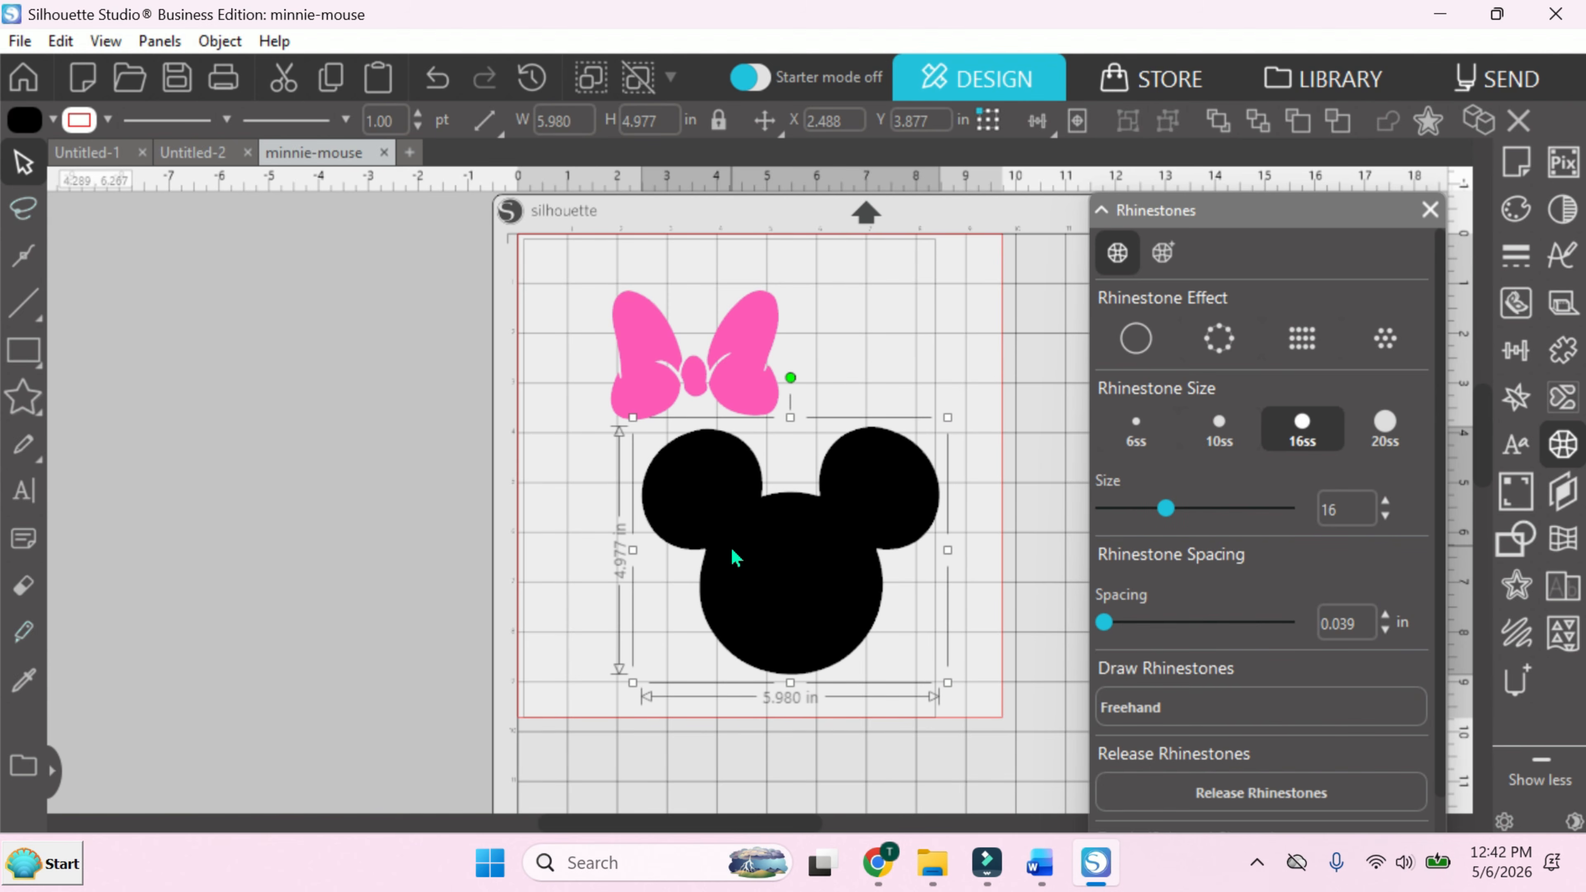
left_click(1236, 359)
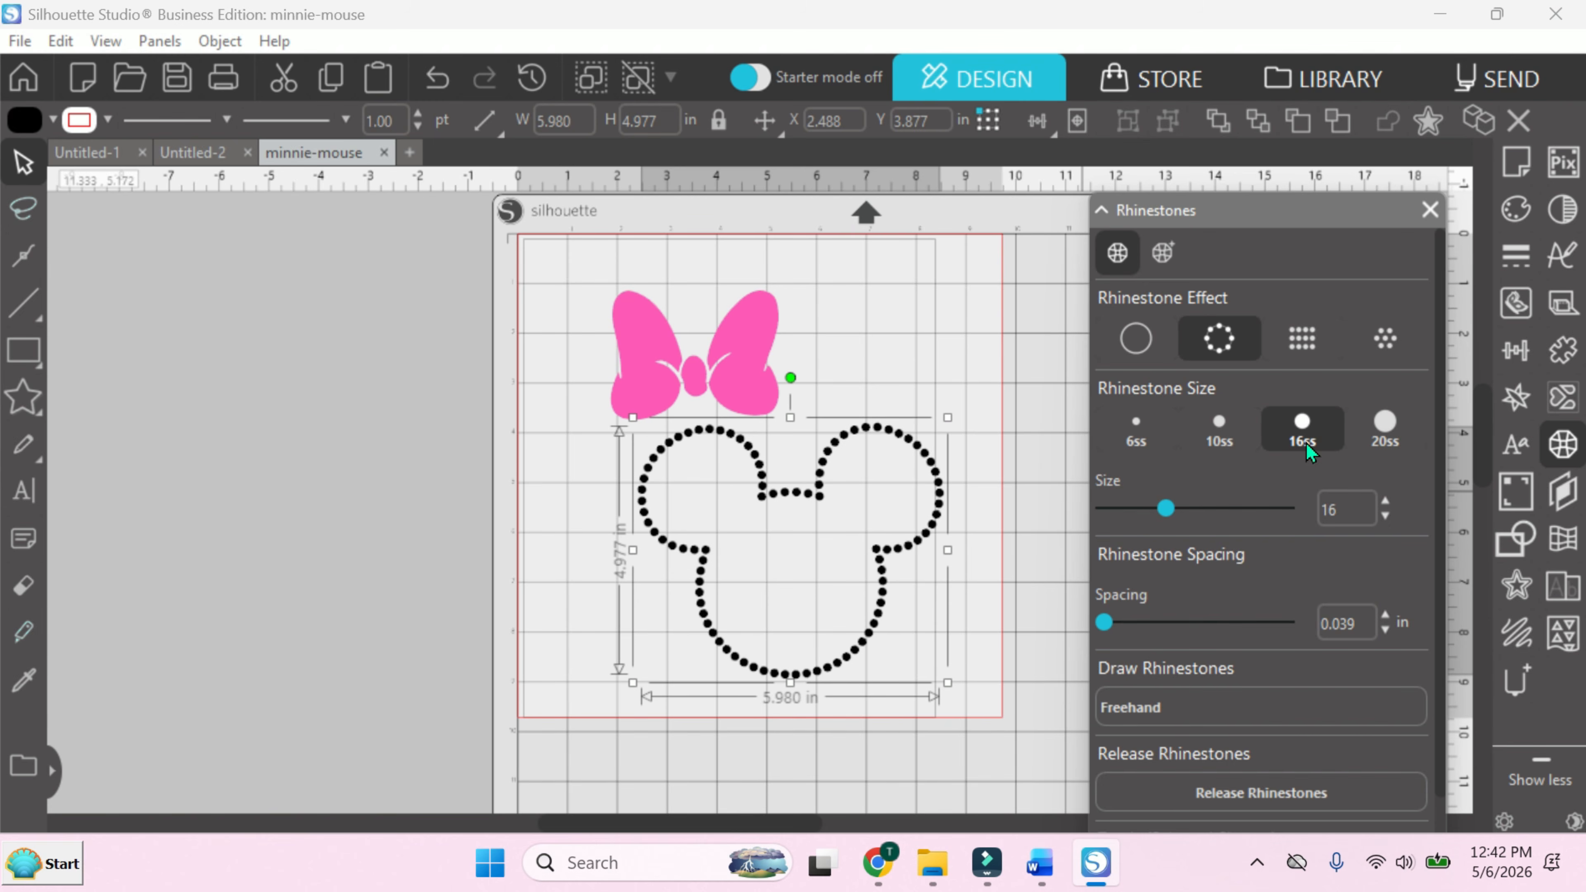
left_click(1221, 439)
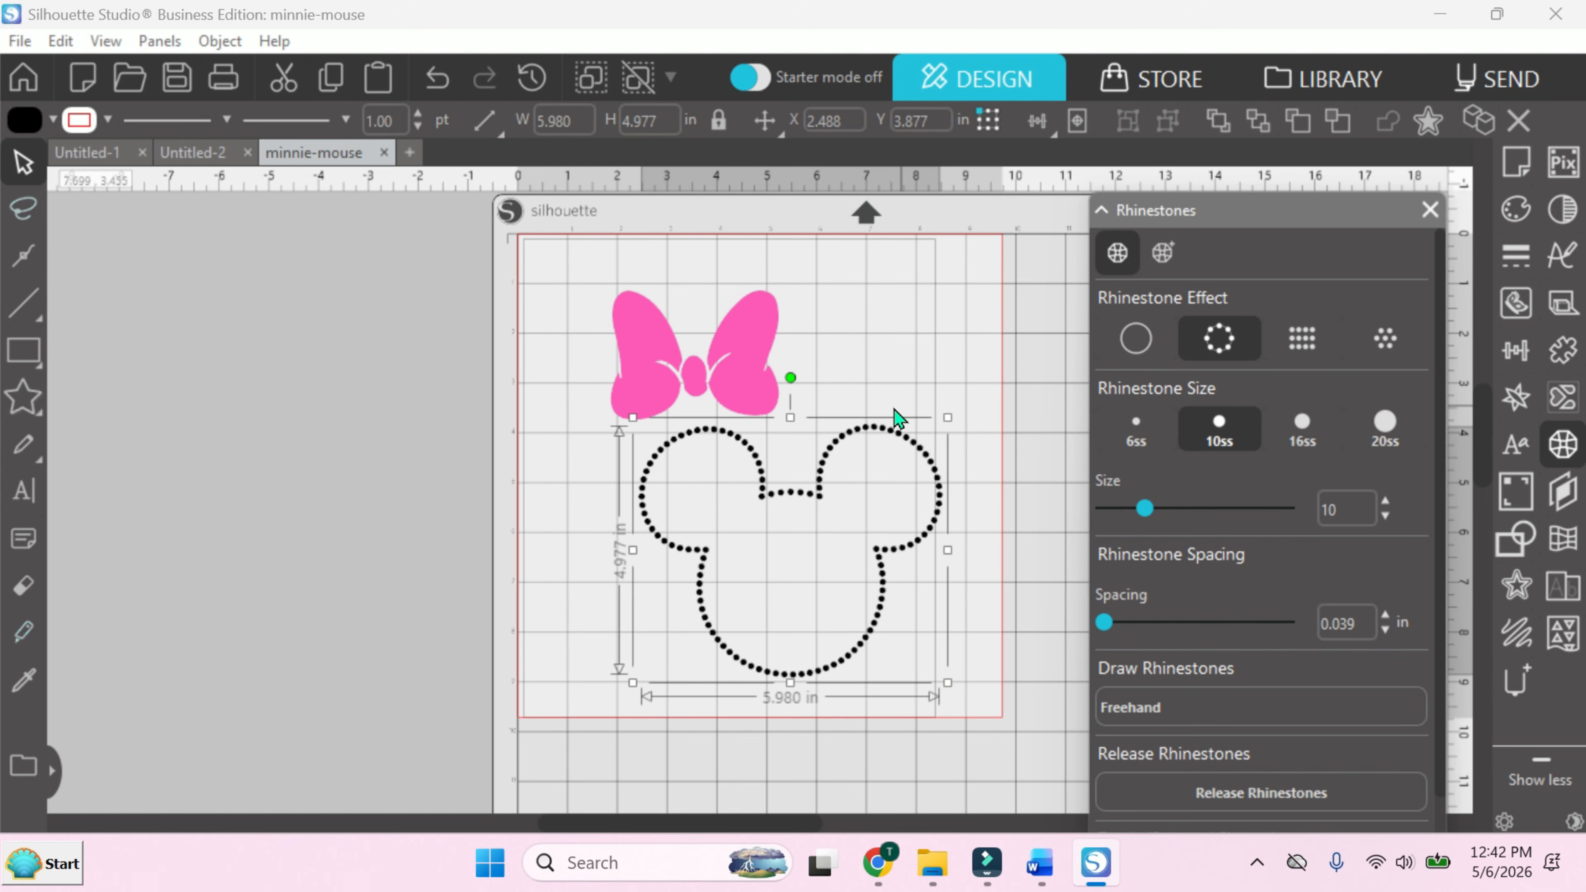
Try different rhinestone spacings on the mouse head outline, including 0.500 in, 0.000 in and 0.125 in.
left_click(1385, 613)
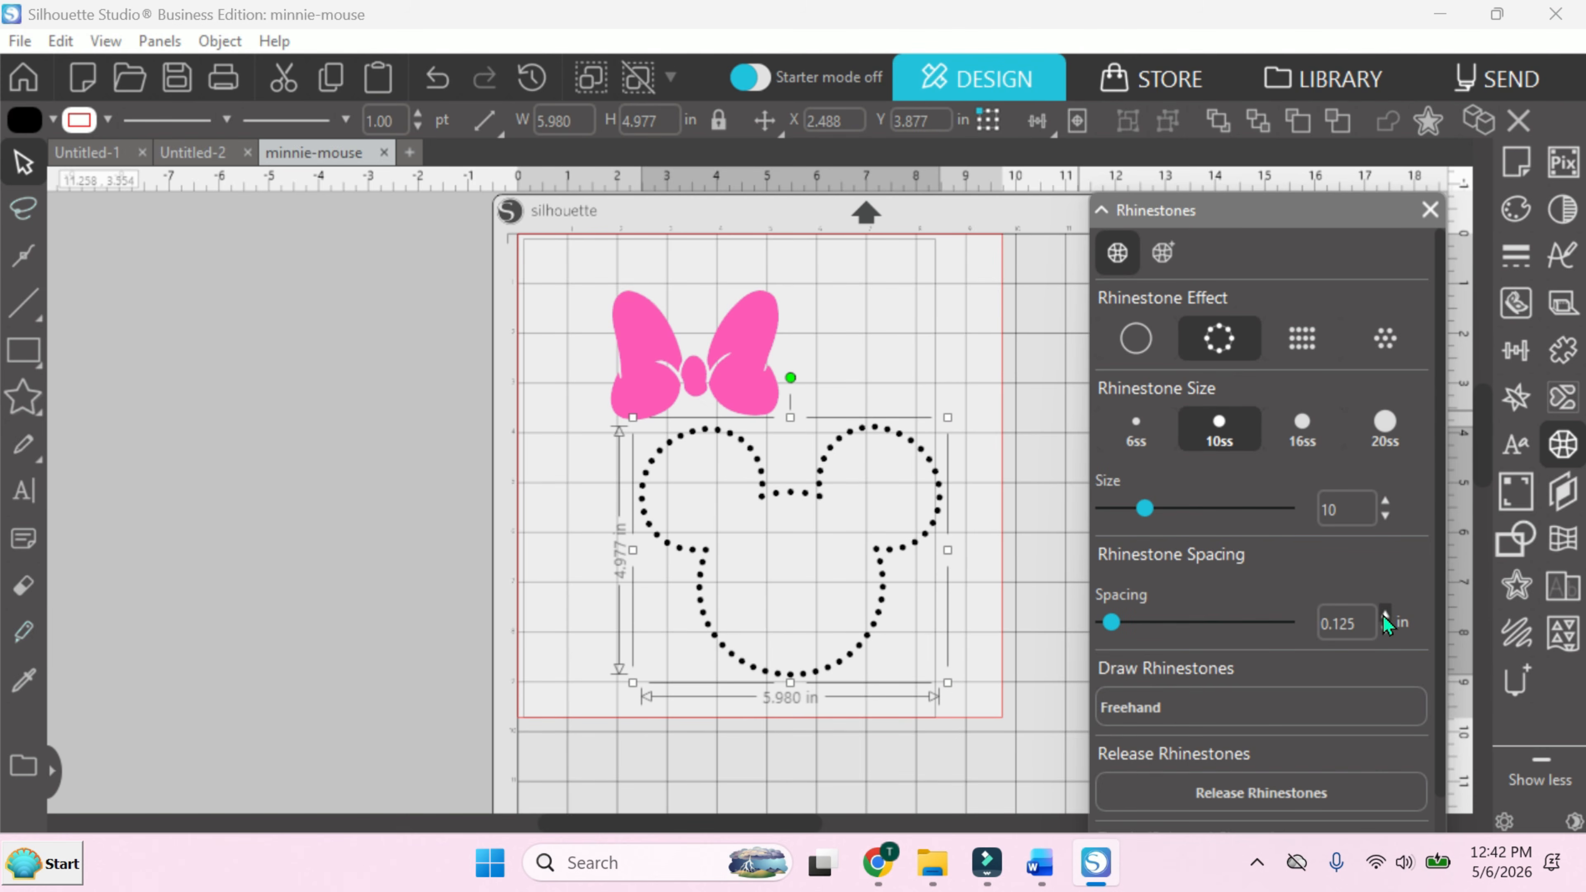
left_click(1384, 615)
left_click(1385, 614)
left_click(1385, 615)
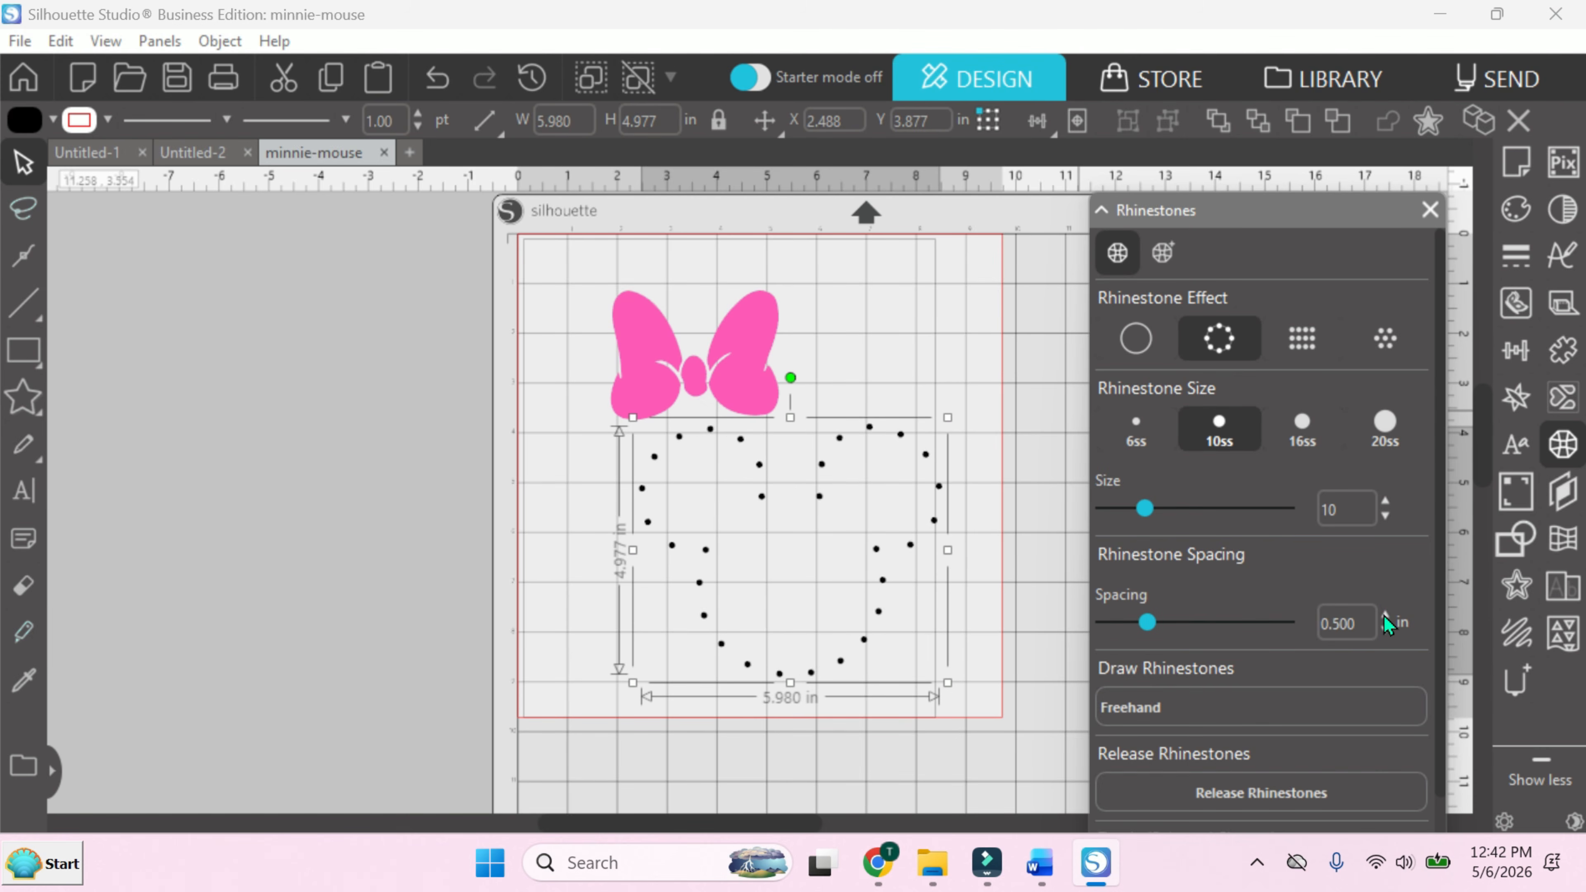
left_click(1385, 615)
left_click(1386, 631)
left_click(1385, 631)
left_click(1385, 630)
left_click(1385, 631)
left_click(1385, 631)
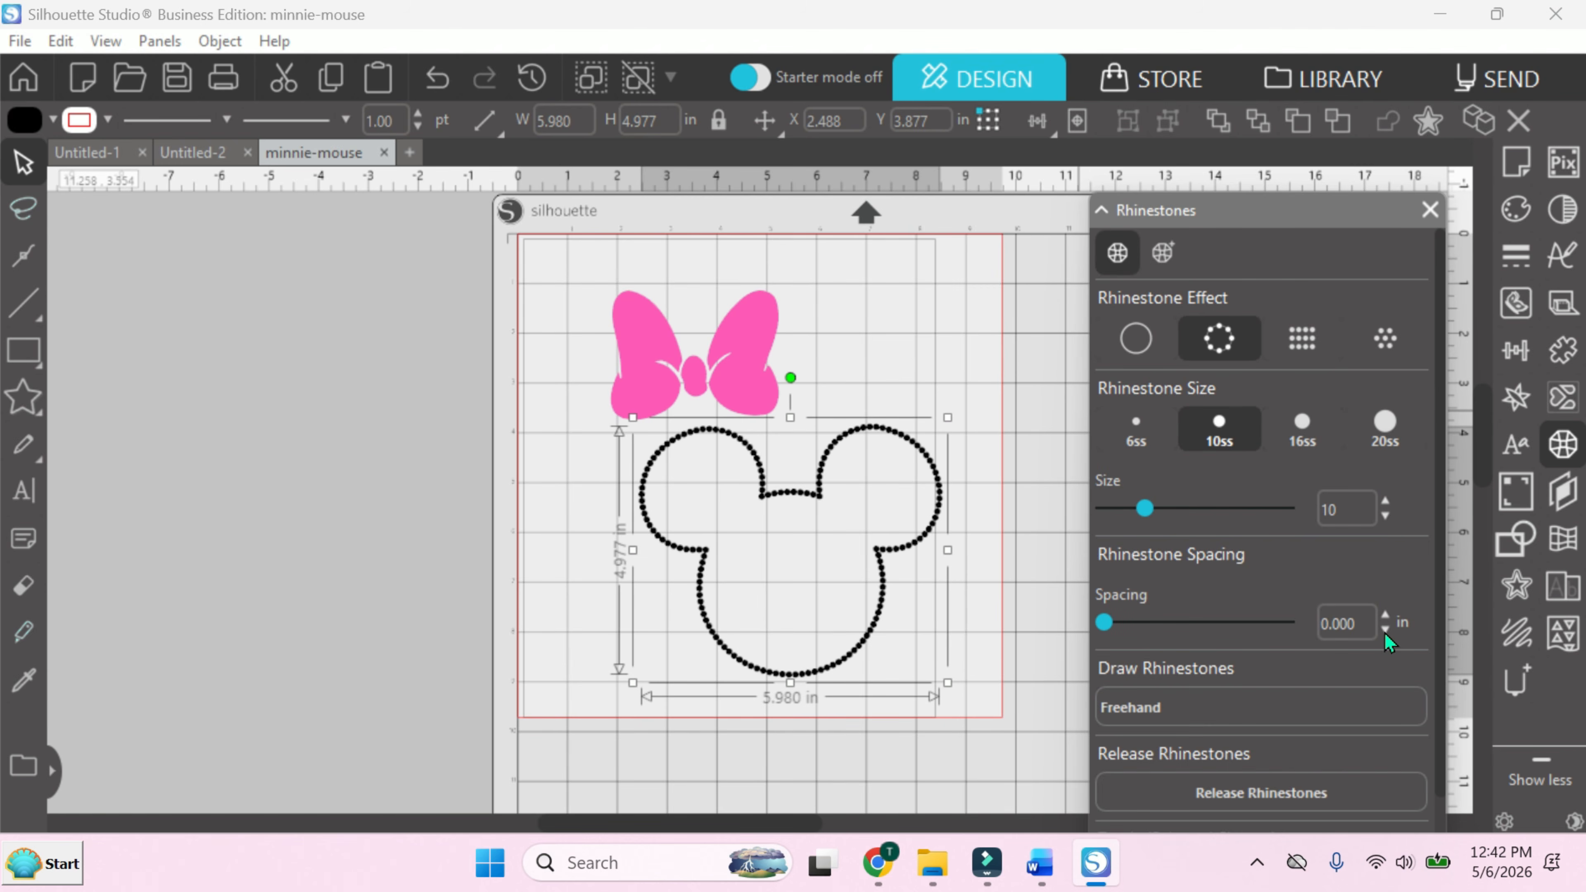
left_click(1385, 614)
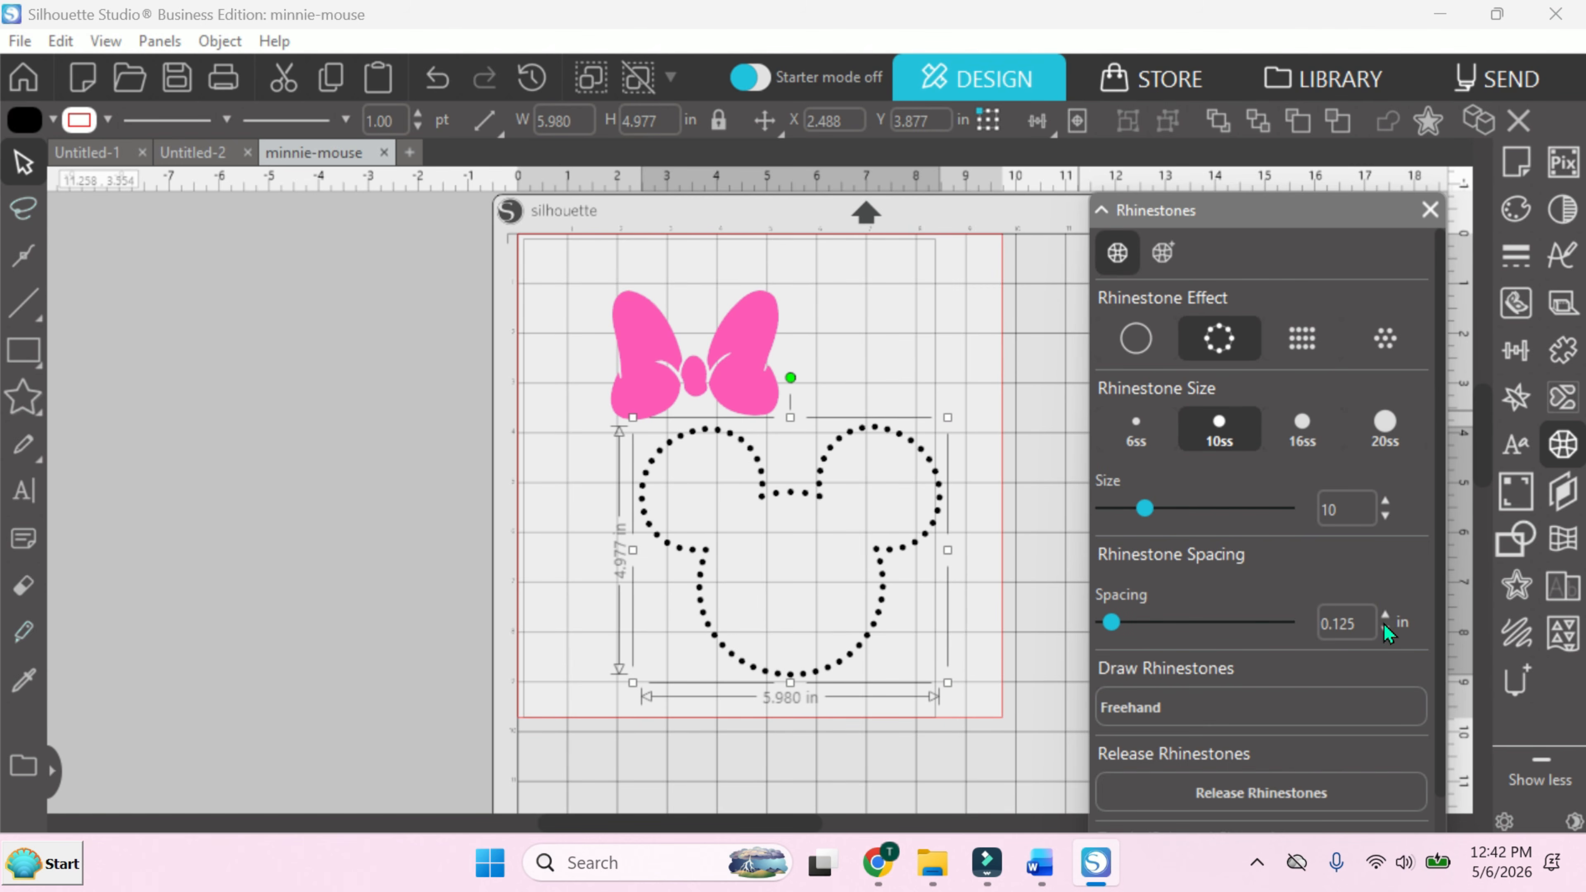
left_click(1385, 616)
Set the rhinestone spacing of the mouse head outline to 0.039 in.
left_click_drag(1357, 624, 1331, 624)
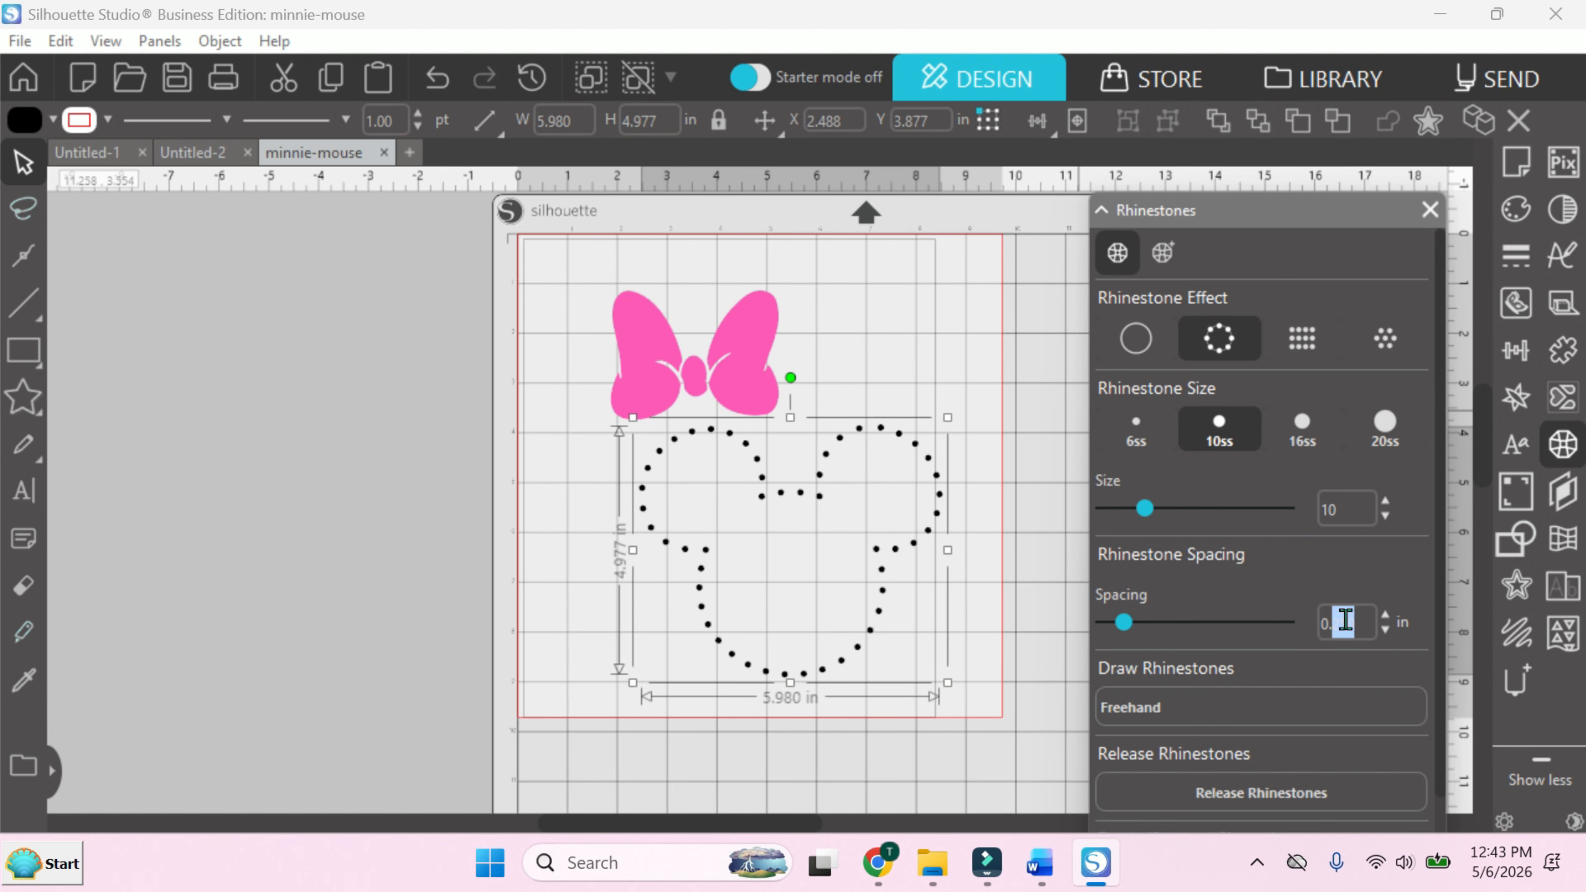
type("039")
key("Return")
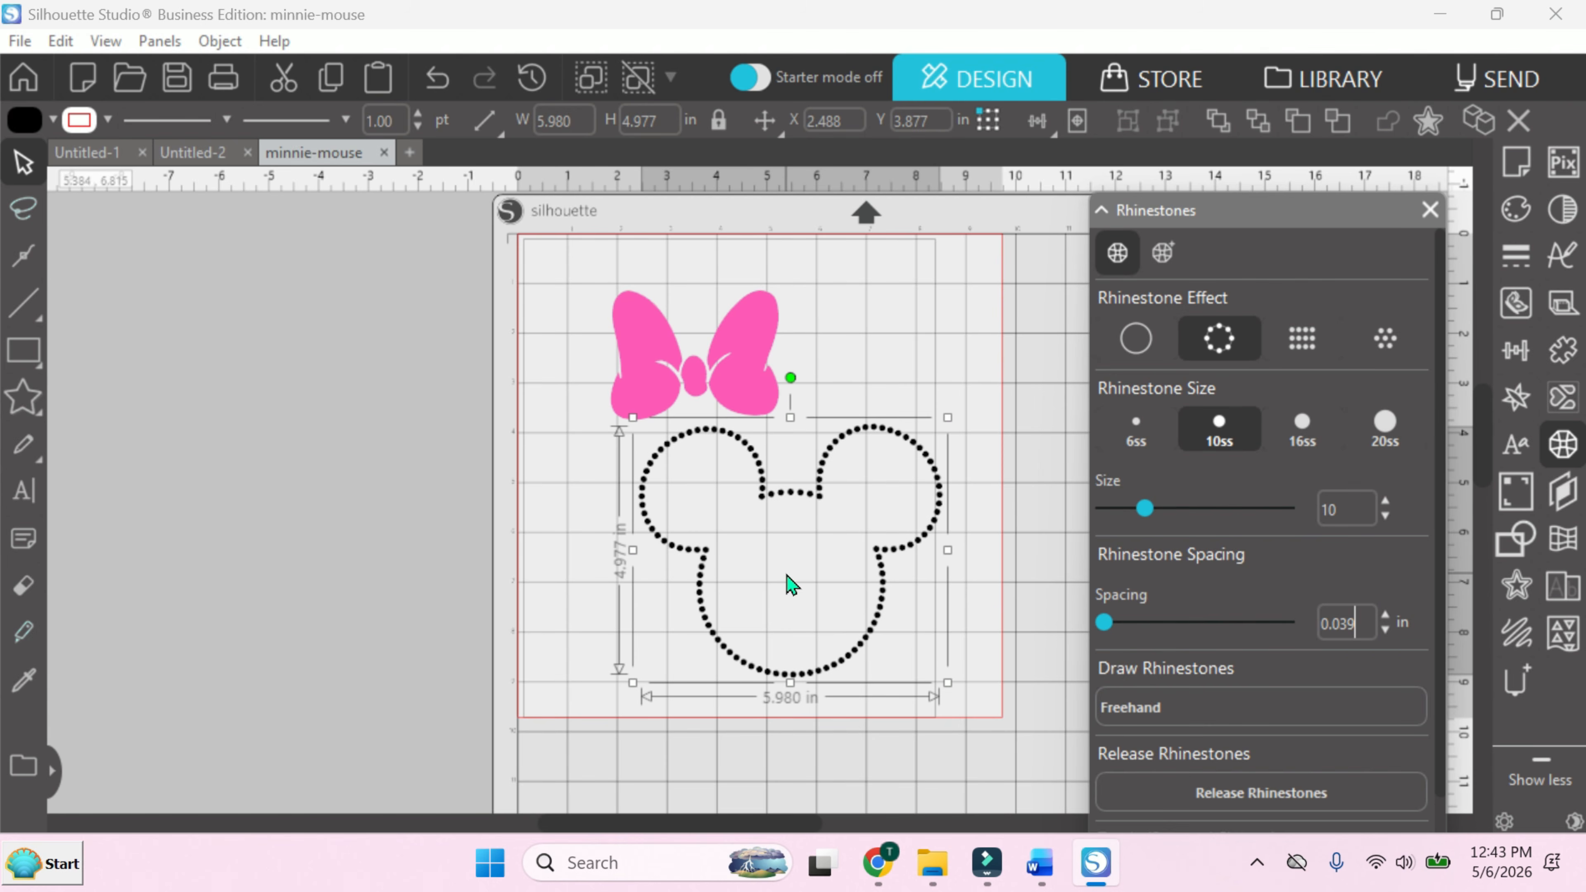
Compare the Edge and straight-row fill effects on the pink bow, and finish with the radial fill rhinestone effect.
left_click(723, 443)
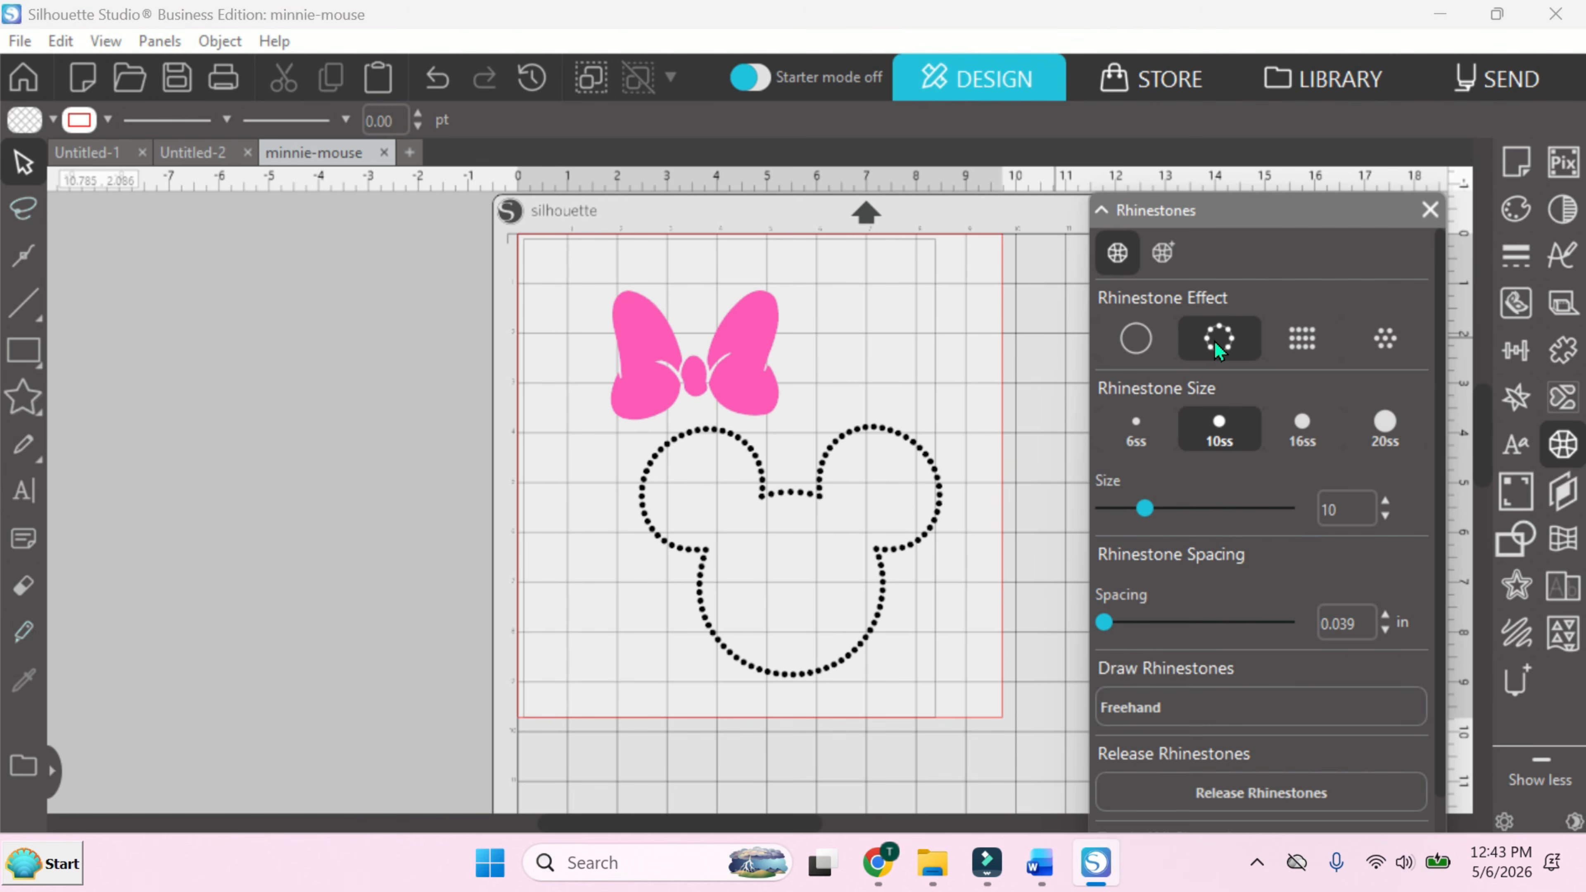
left_click(1386, 338)
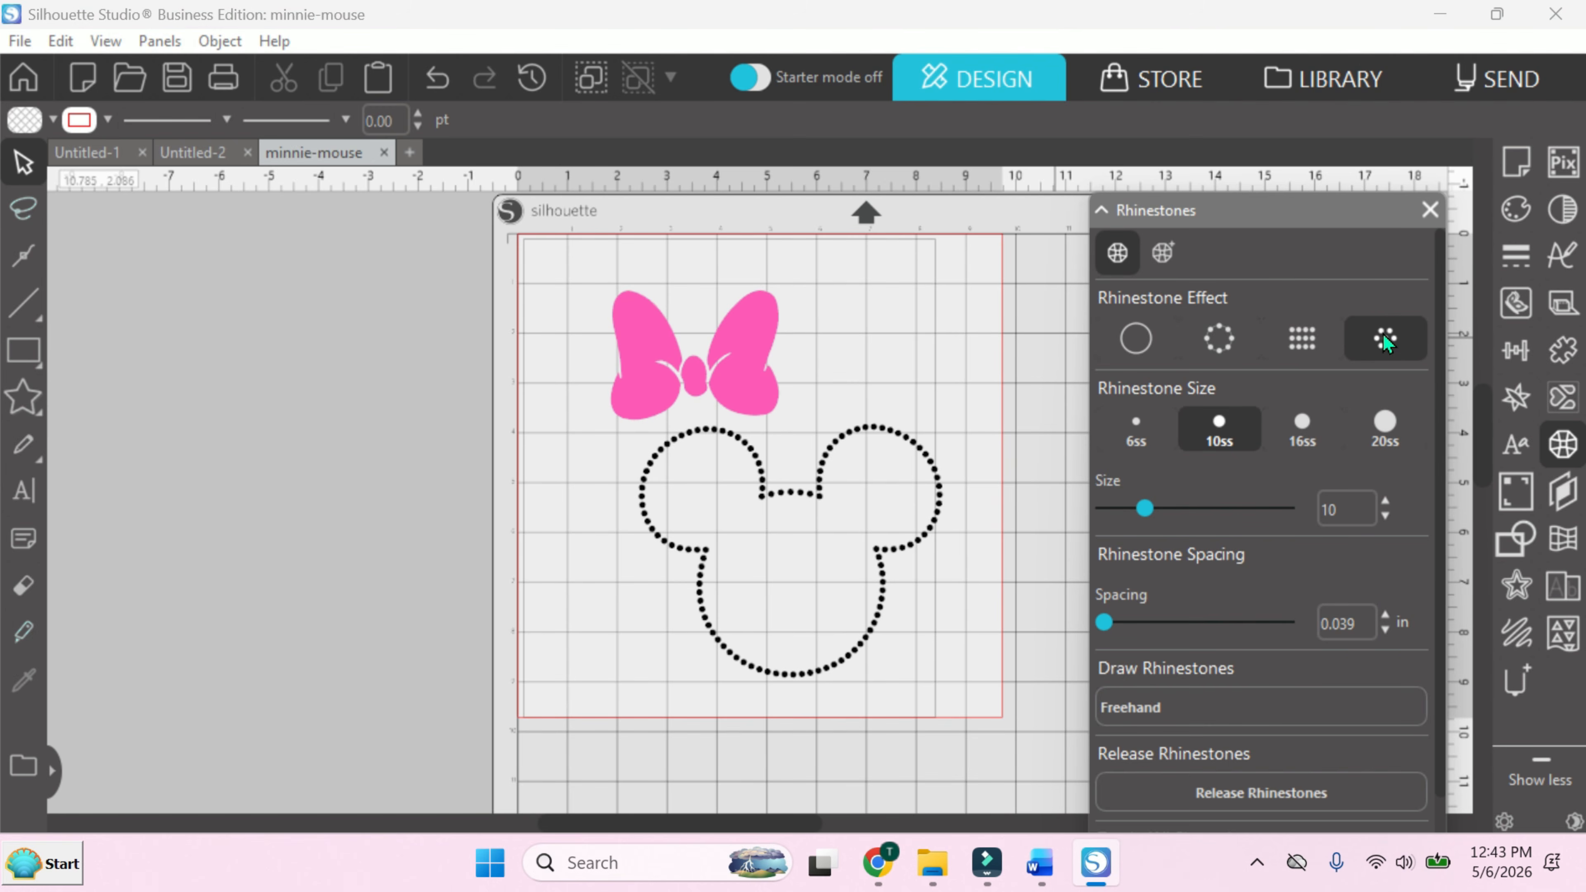
left_click(744, 312)
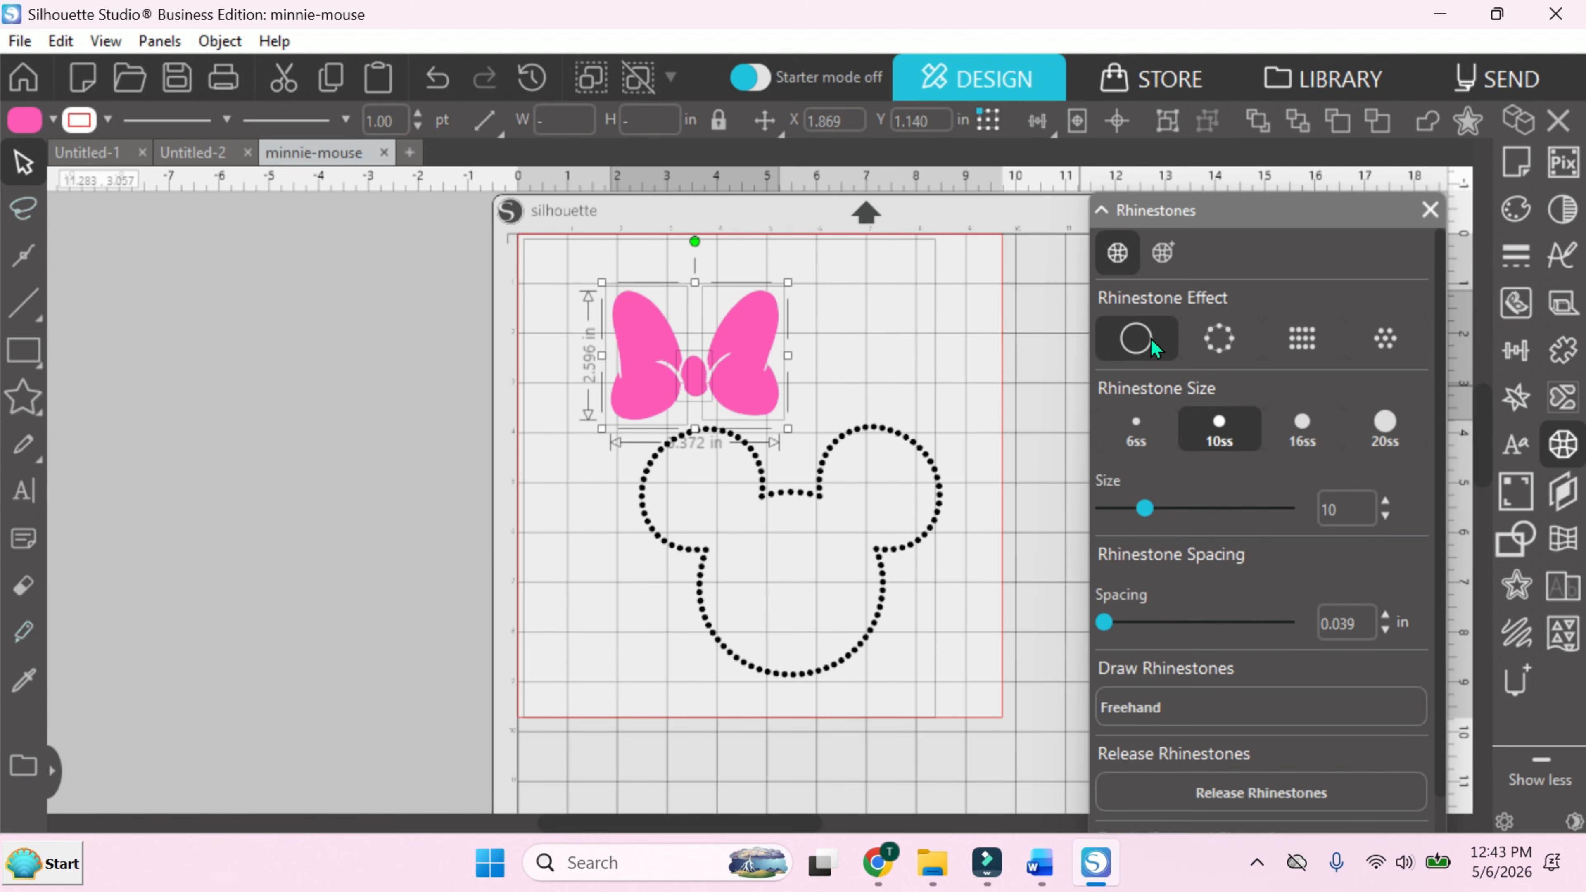
left_click(1216, 342)
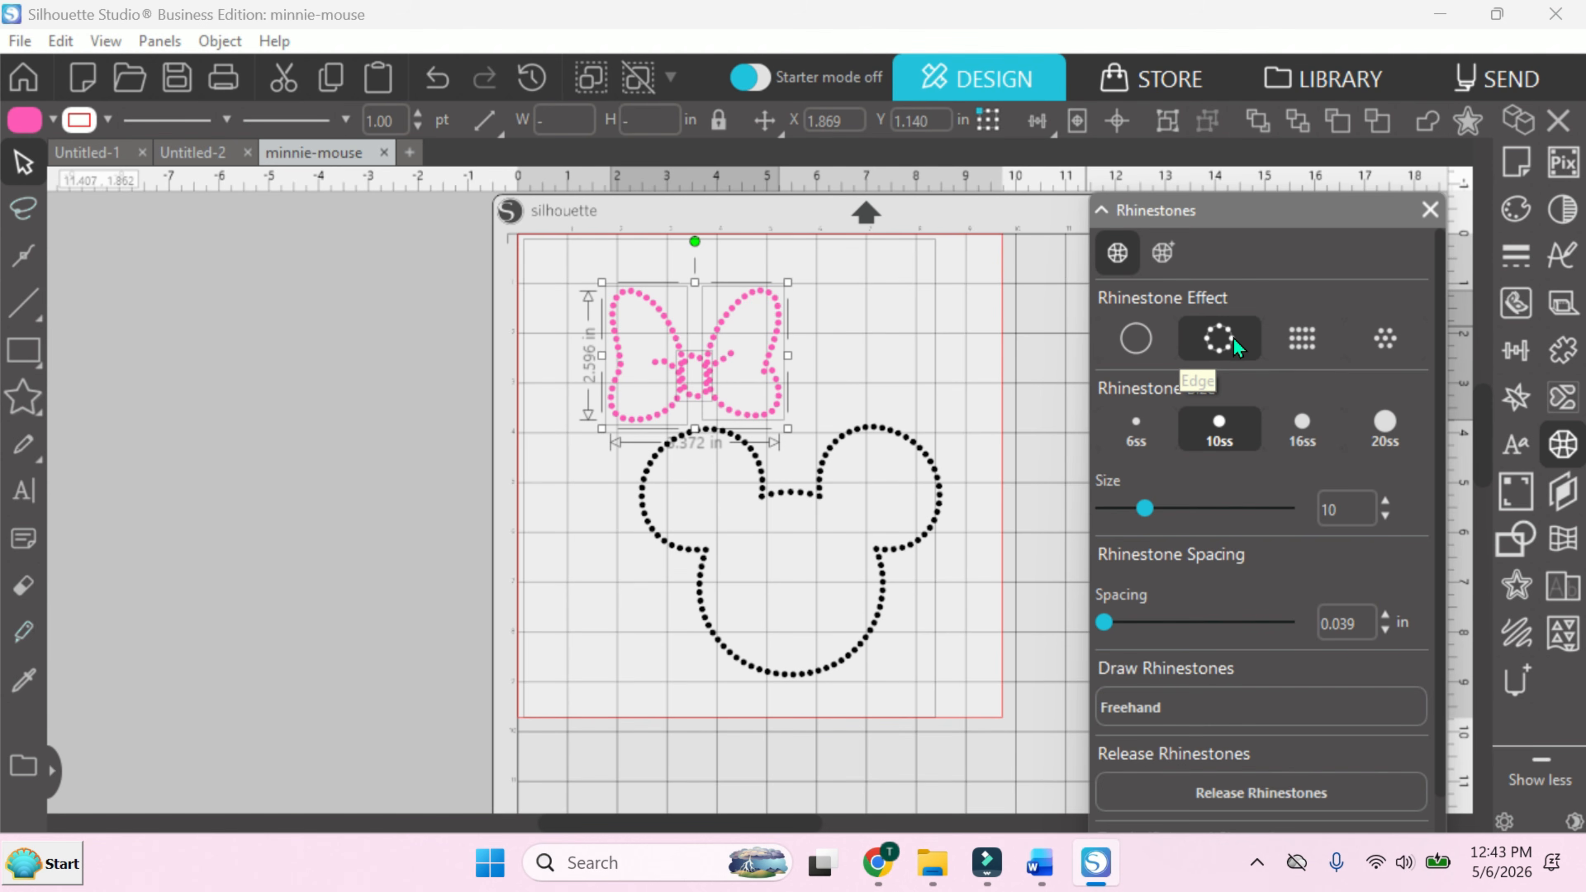
left_click(1303, 338)
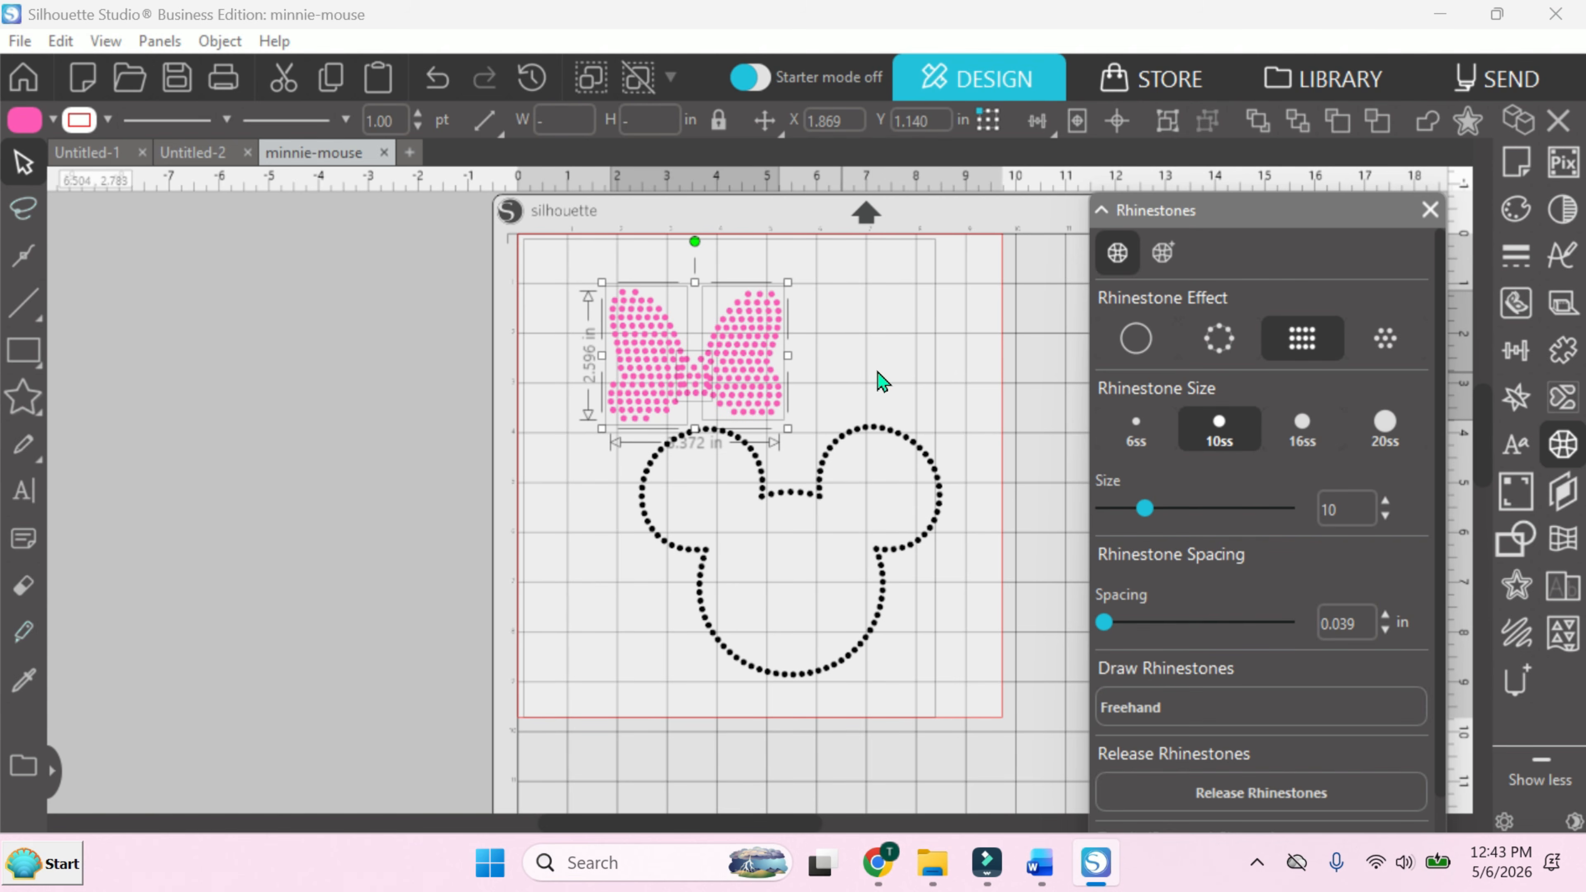
left_click(1387, 339)
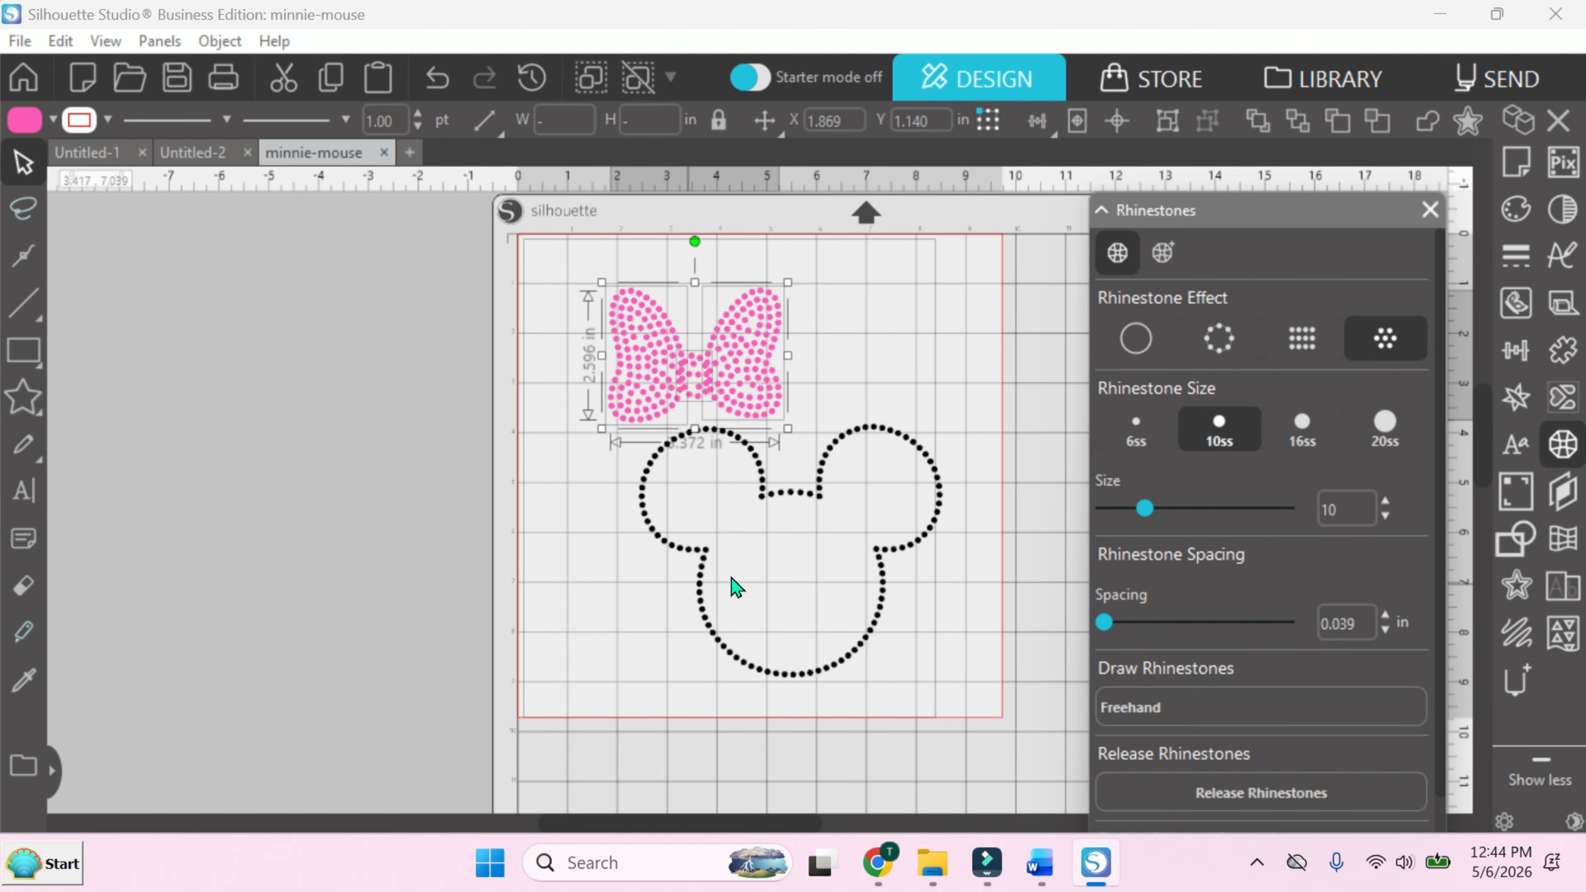
Fill the mouse head with 10ss rhinestones, comparing the straight-row fill and keeping the radial fill effect.
left_click(756, 572)
left_click(1386, 338)
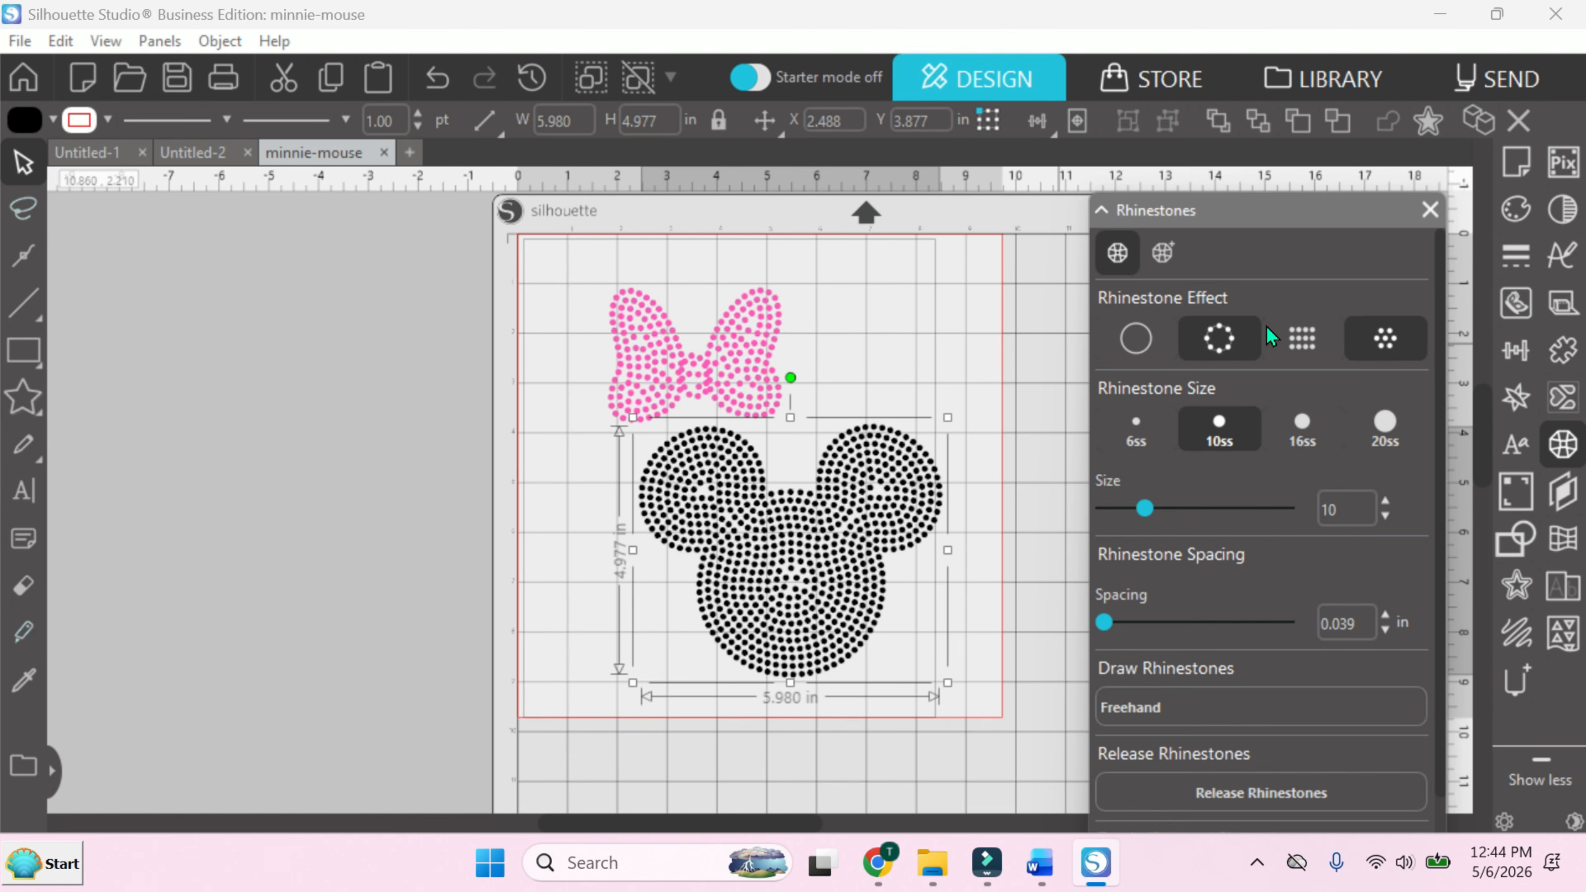
left_click(1306, 339)
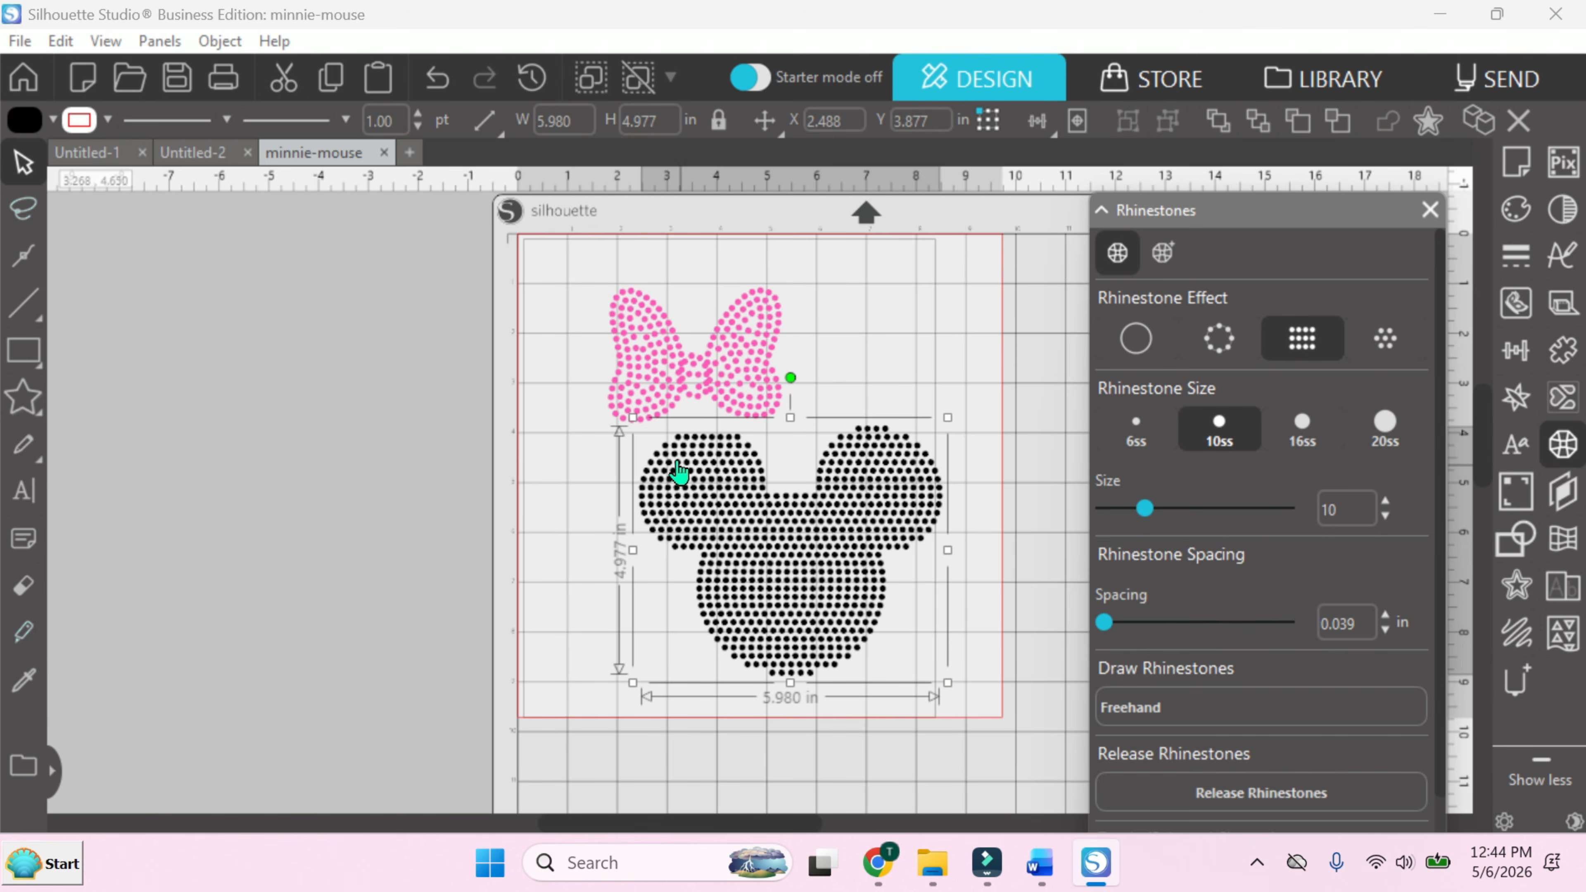
left_click(1379, 340)
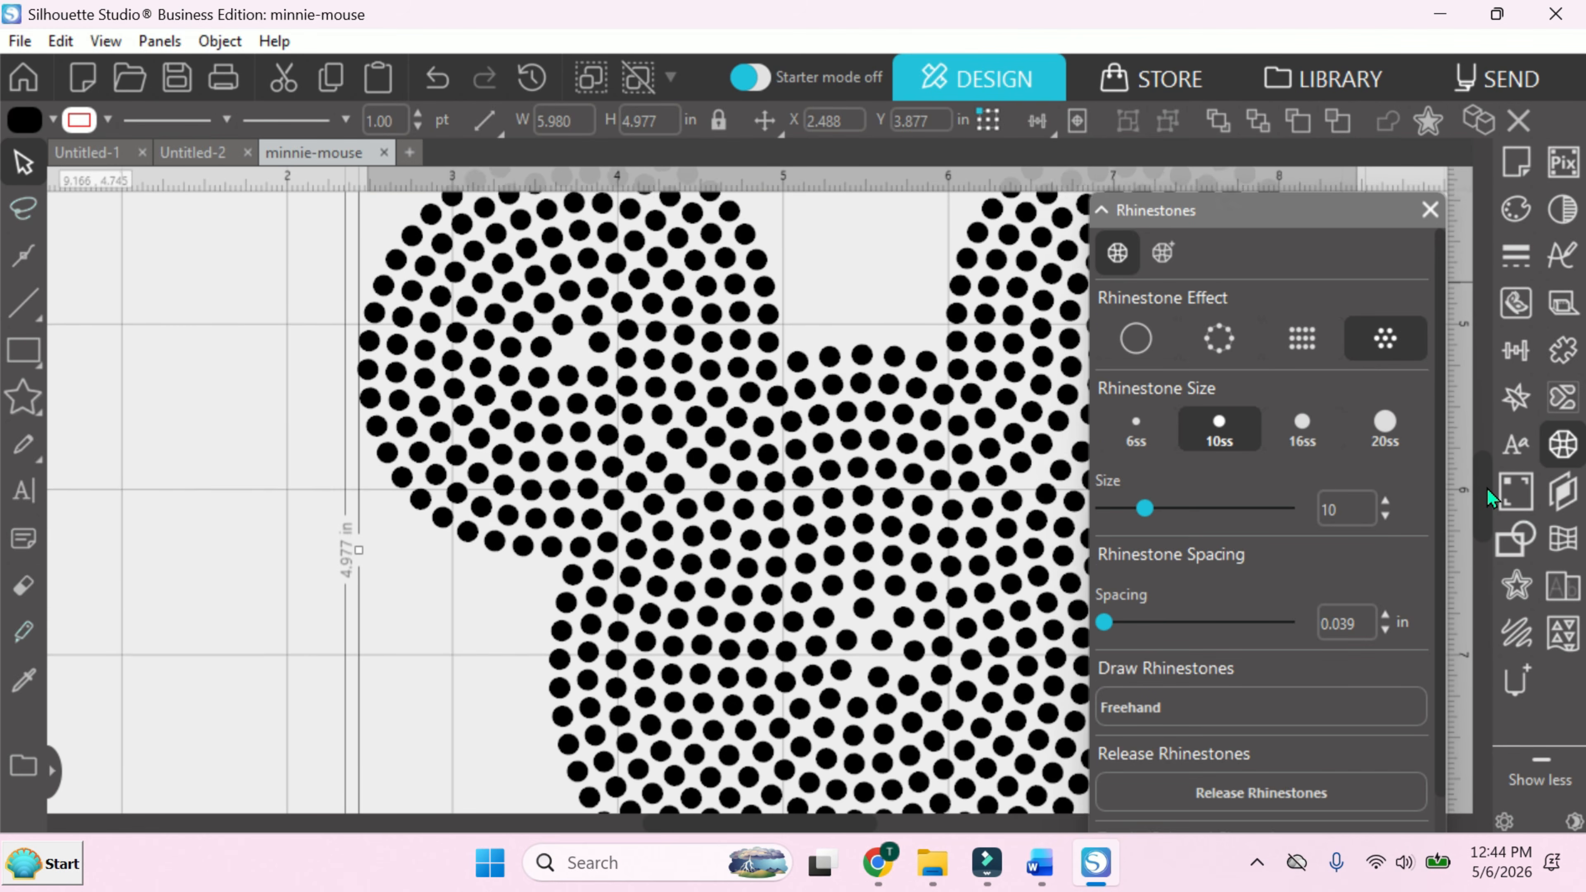
Release the mouse head's rhinestone fill into individually editable stones.
left_click_drag(1487, 488, 1487, 485)
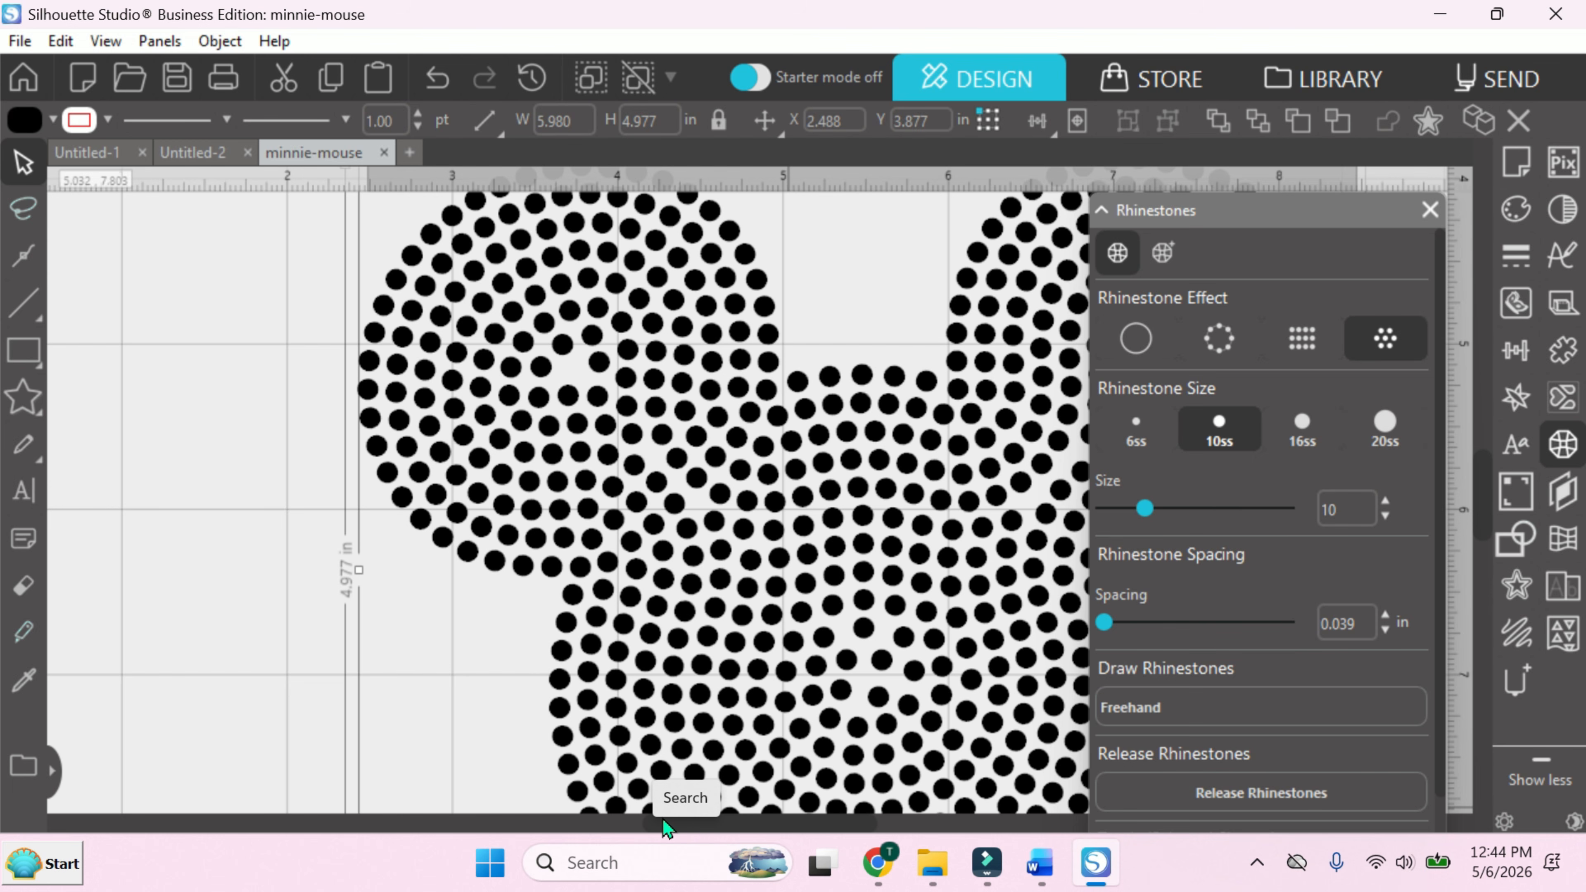
left_click(109, 40)
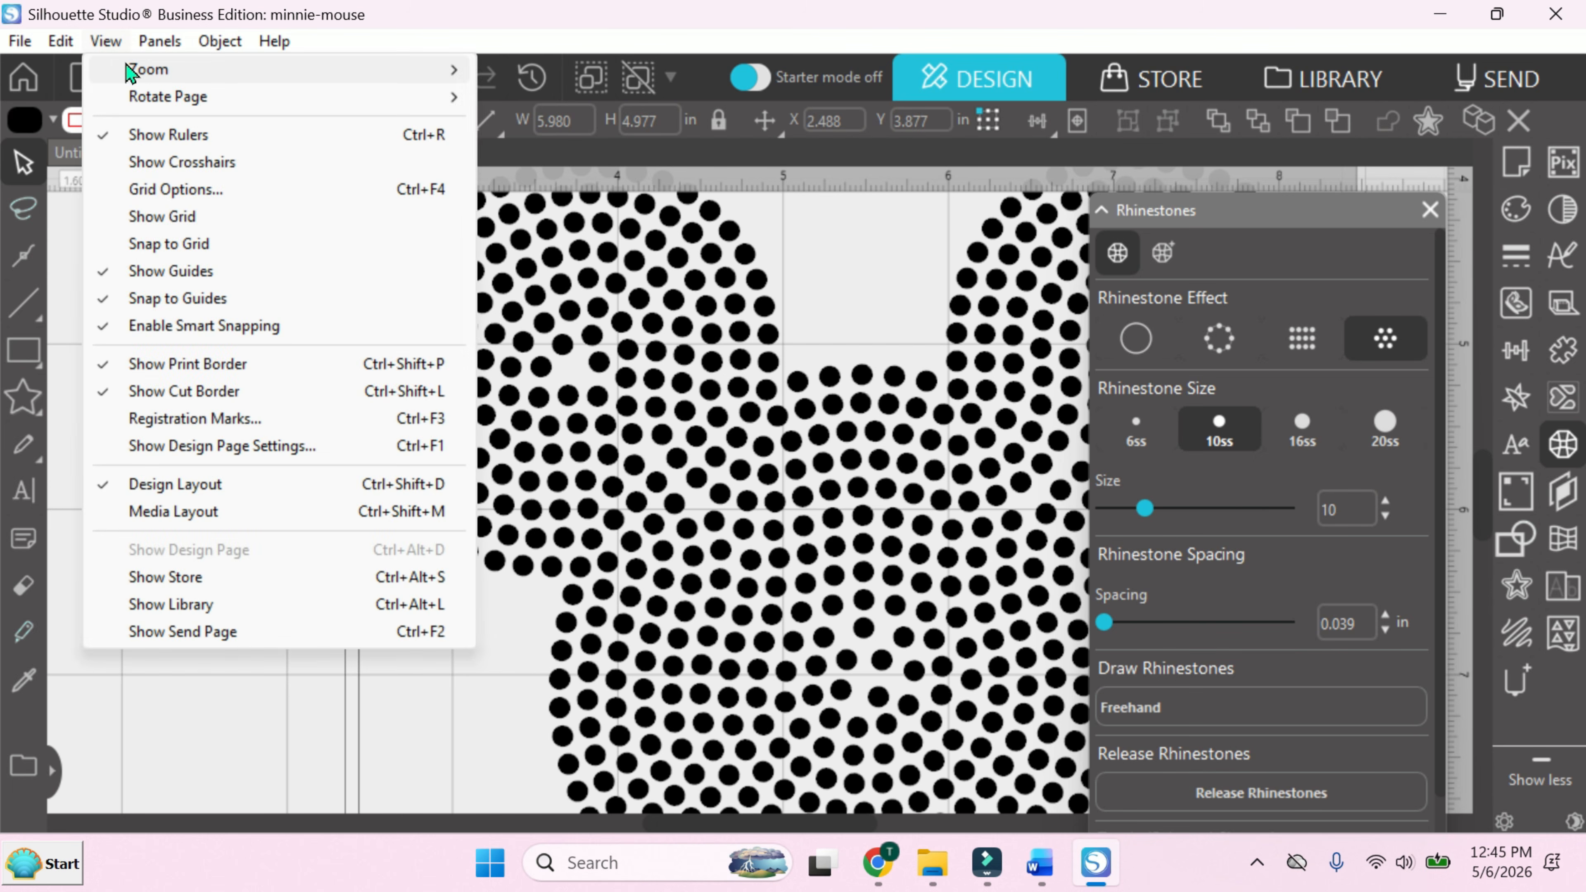
mouse_move(133, 69)
left_click(567, 203)
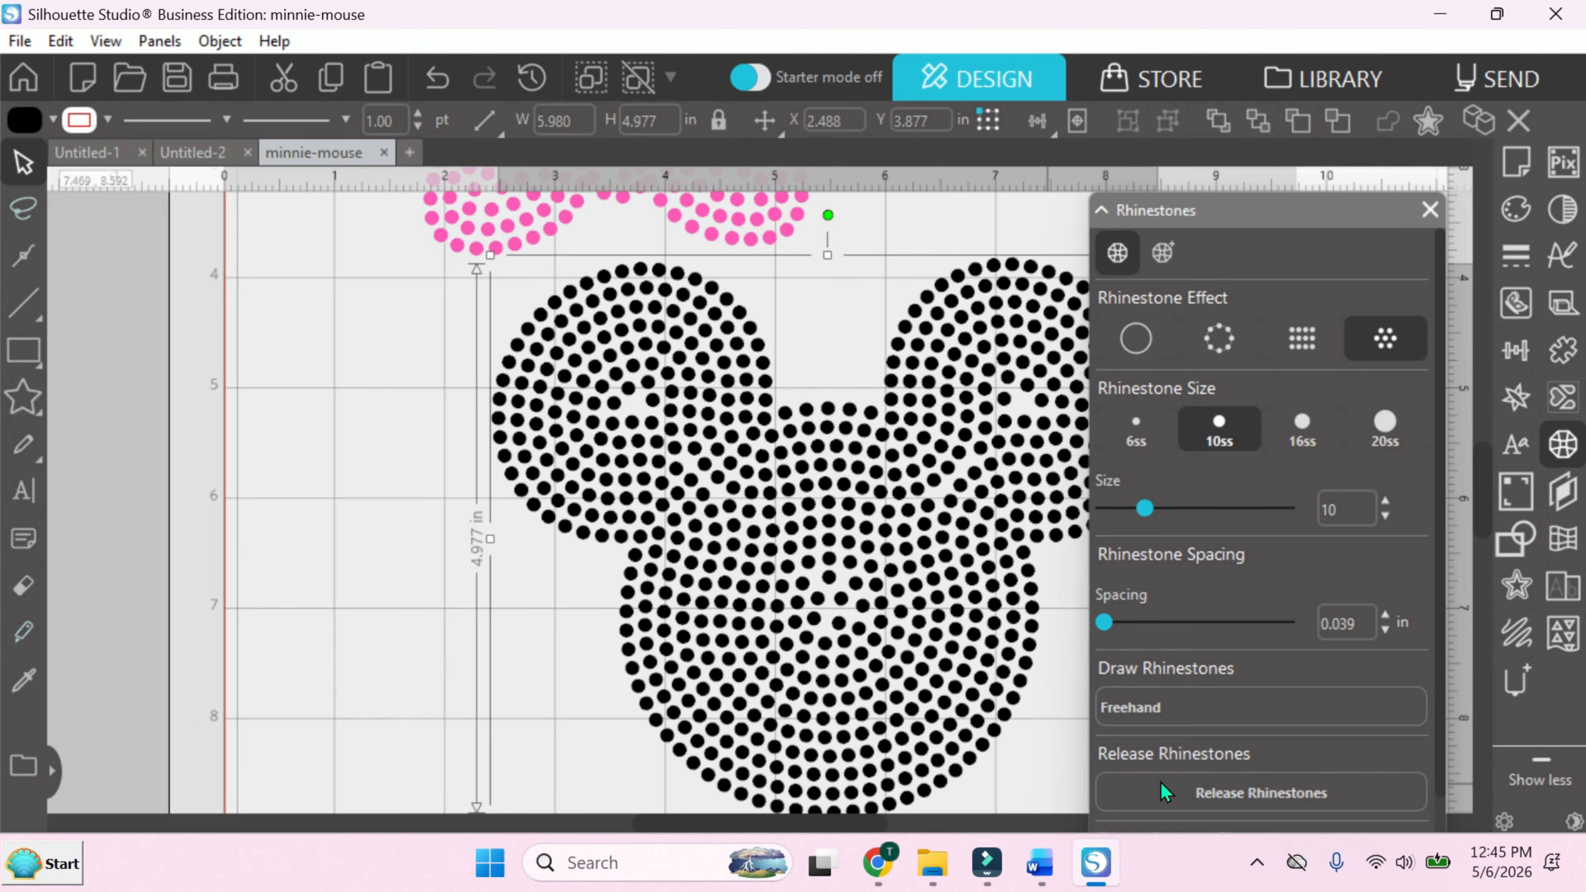
left_click(1210, 795)
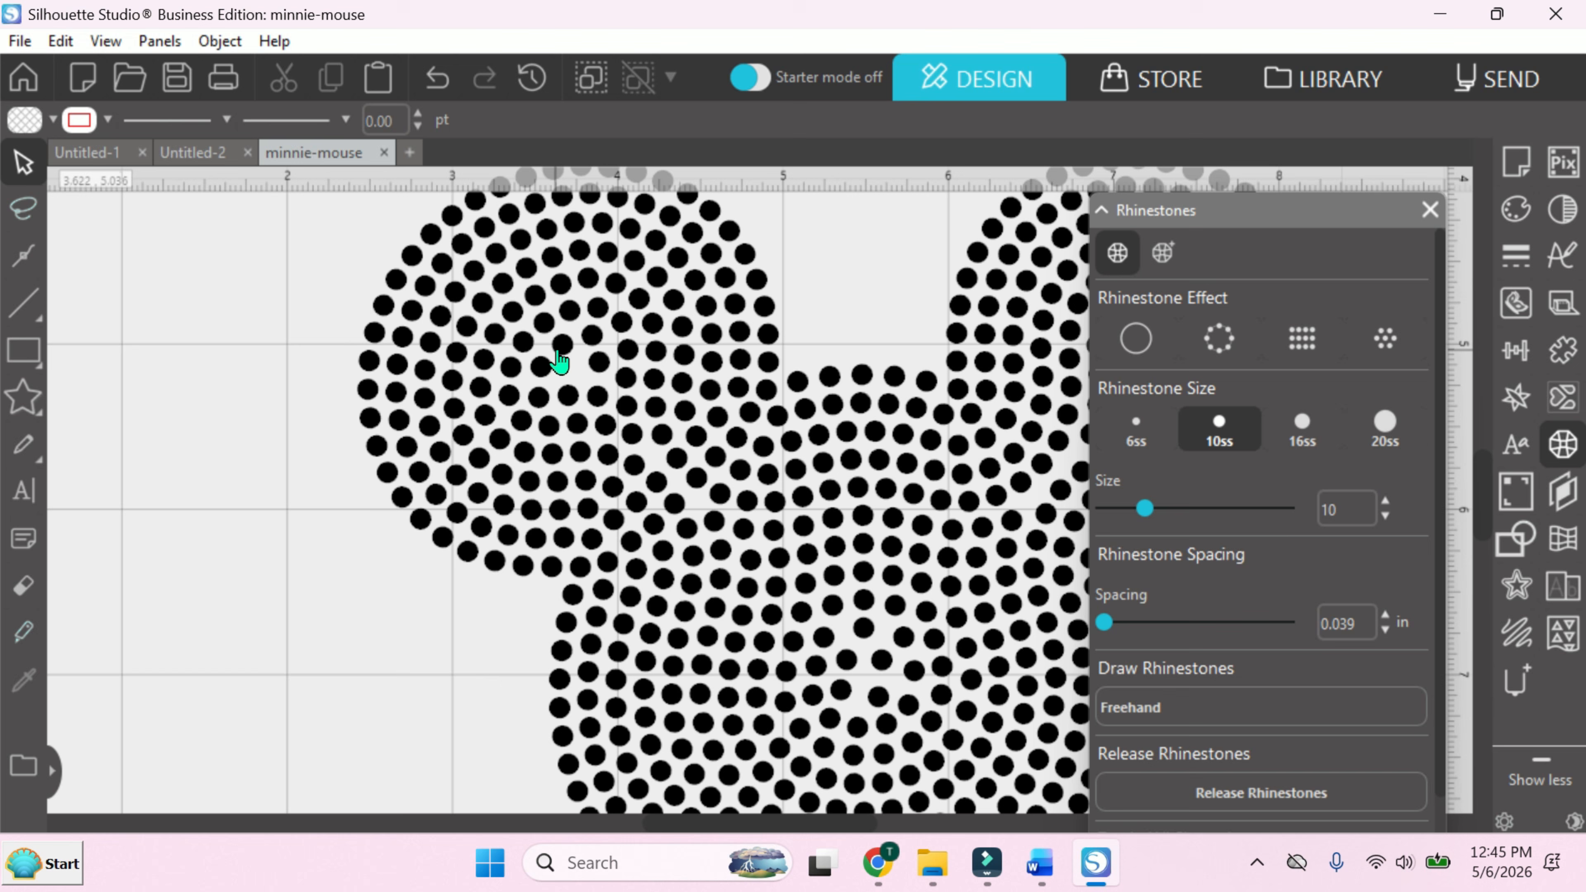
Move a stone down in the gap of the mouse's left ear, duplicate it and place the copy in the remaining hole.
left_click(559, 350)
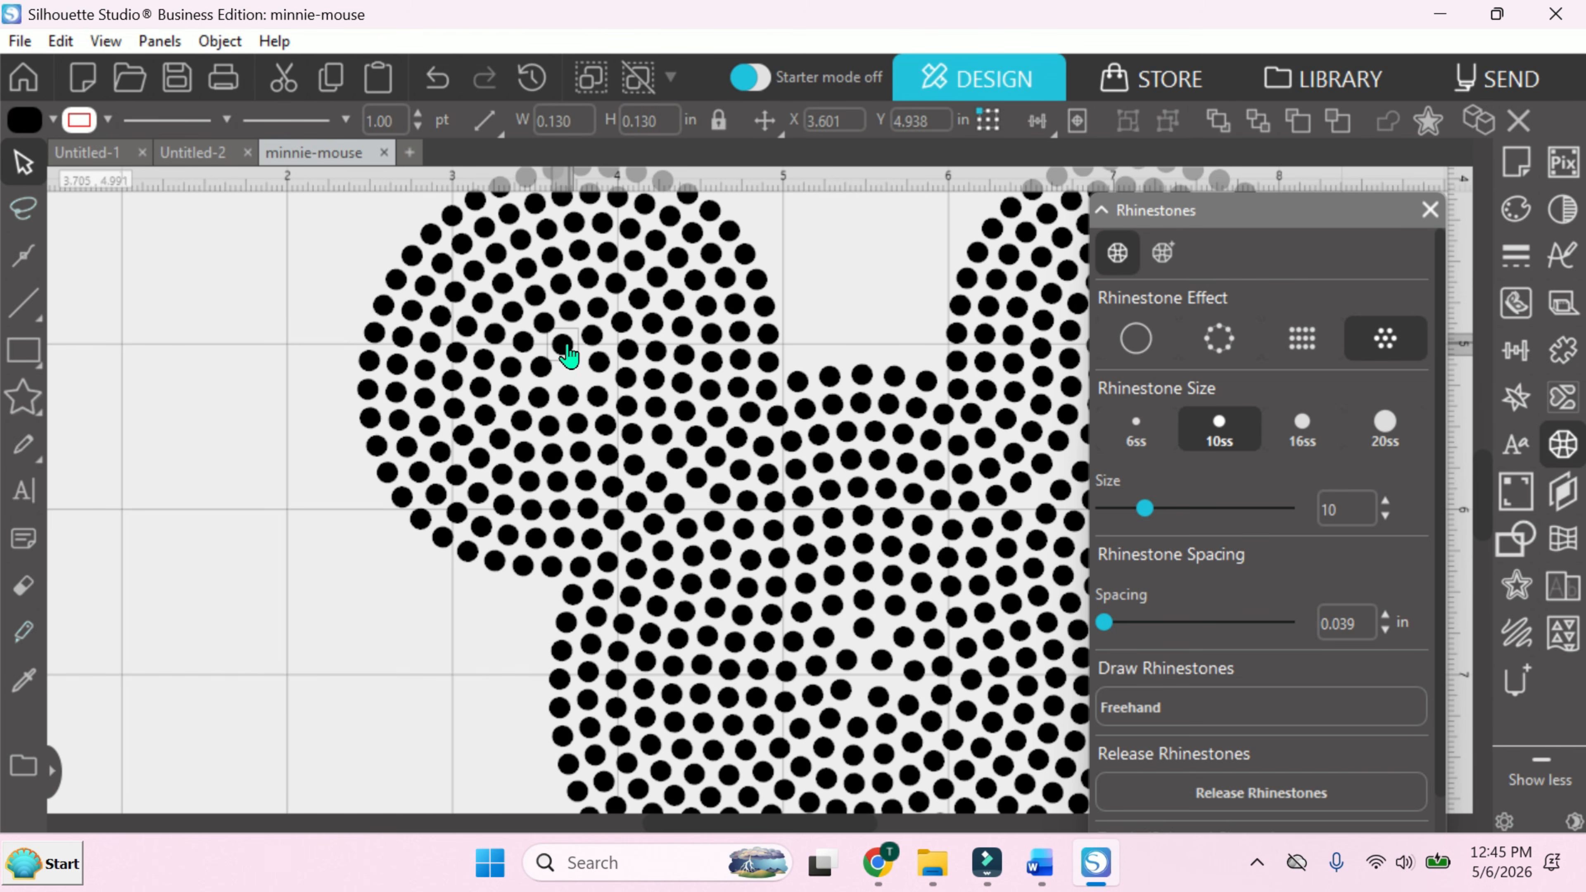
left_click_drag(567, 352, 577, 369)
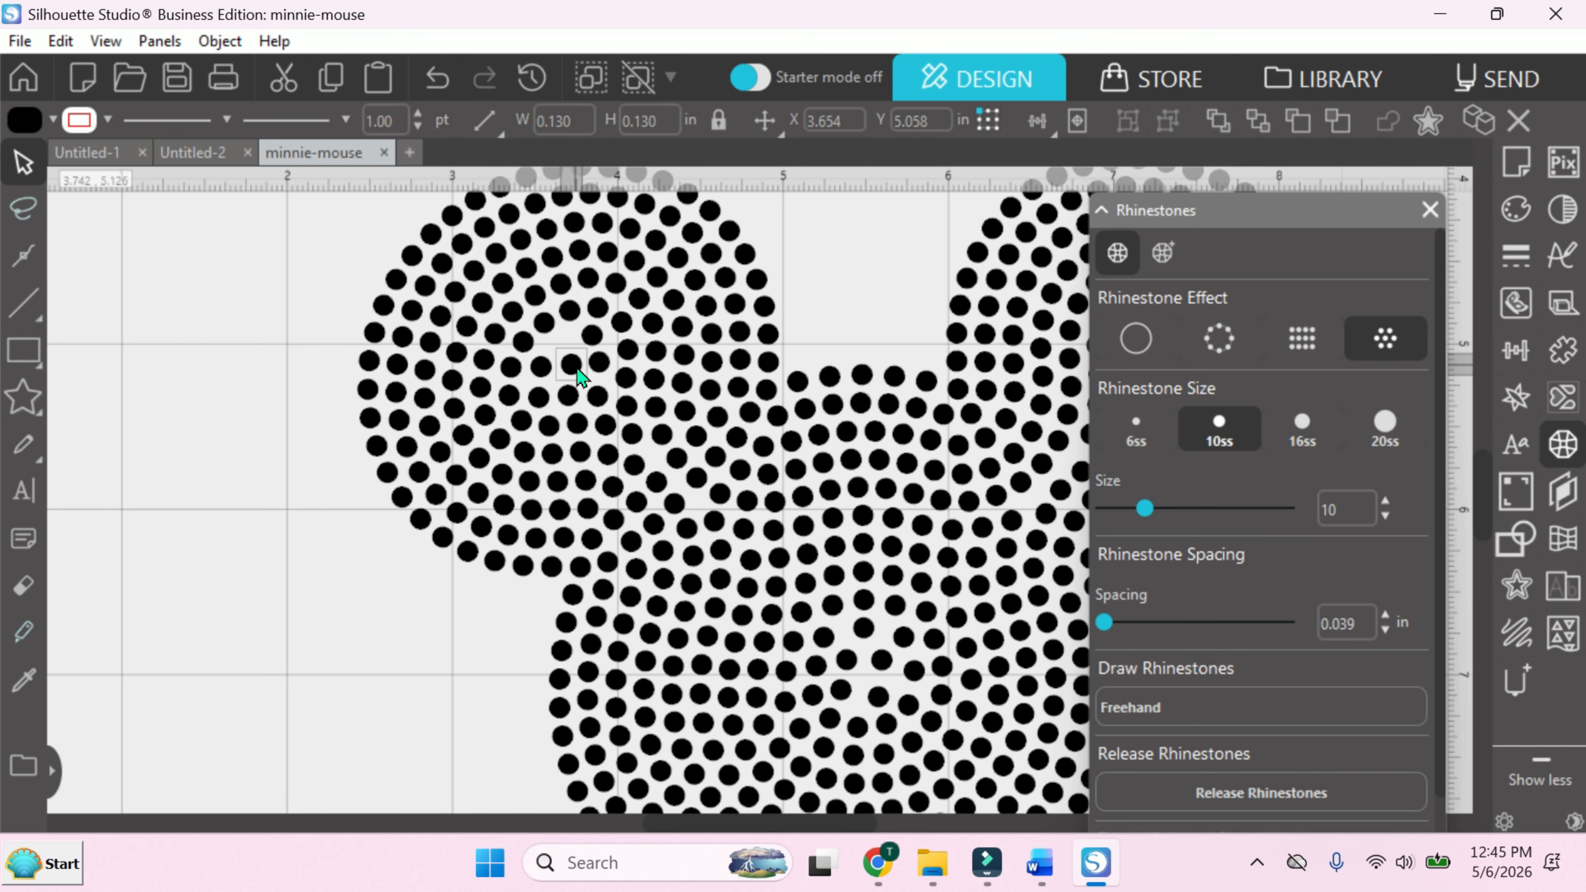
right_click(578, 368)
left_click(638, 378)
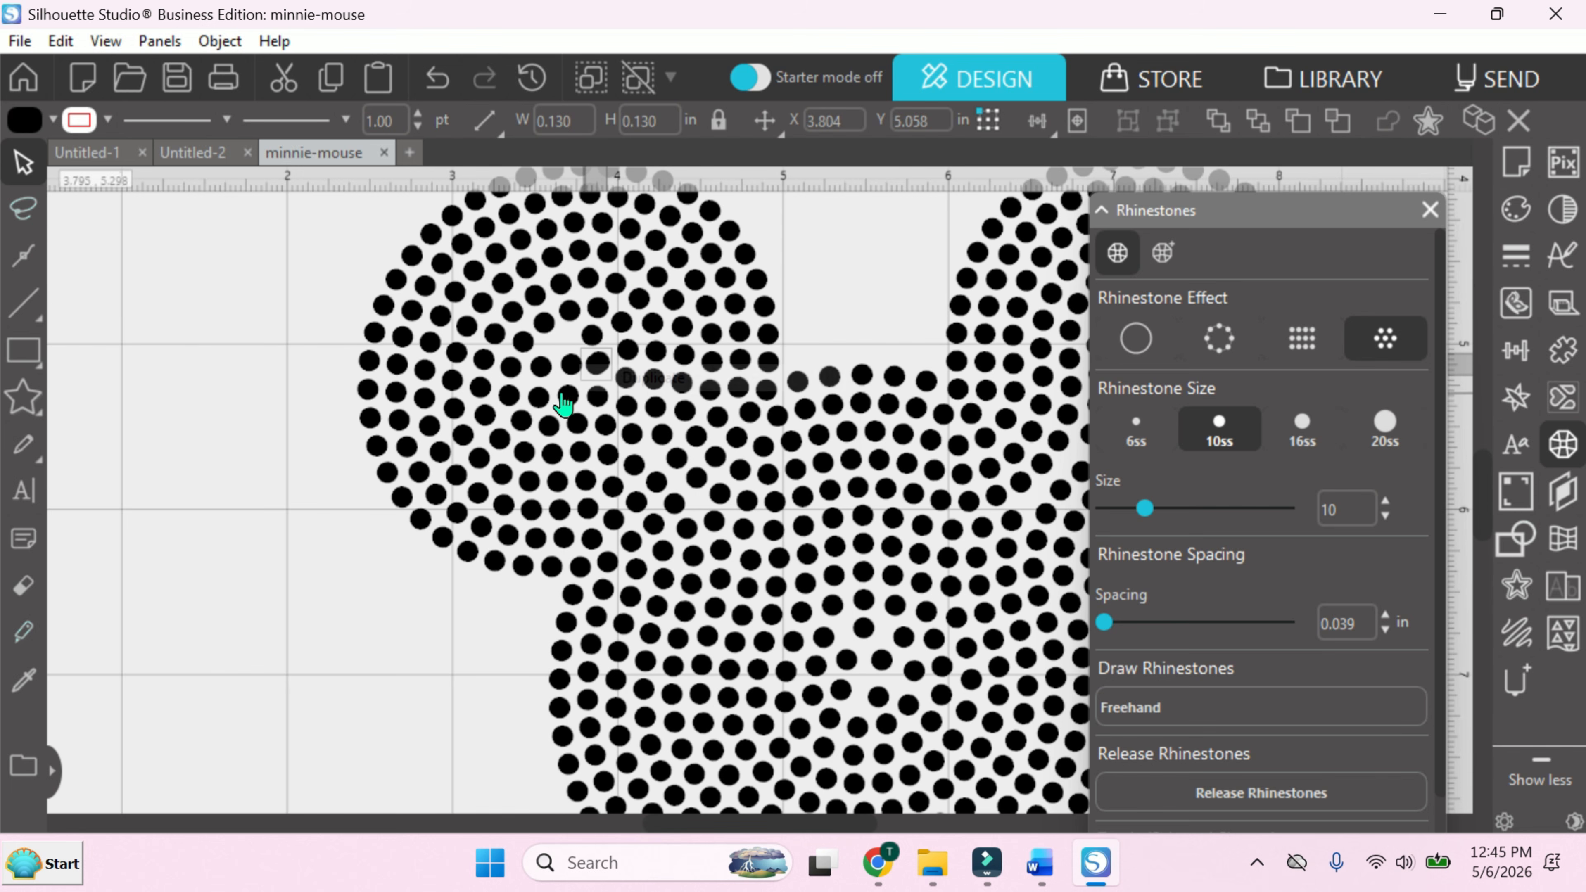
left_click_drag(601, 365, 563, 347)
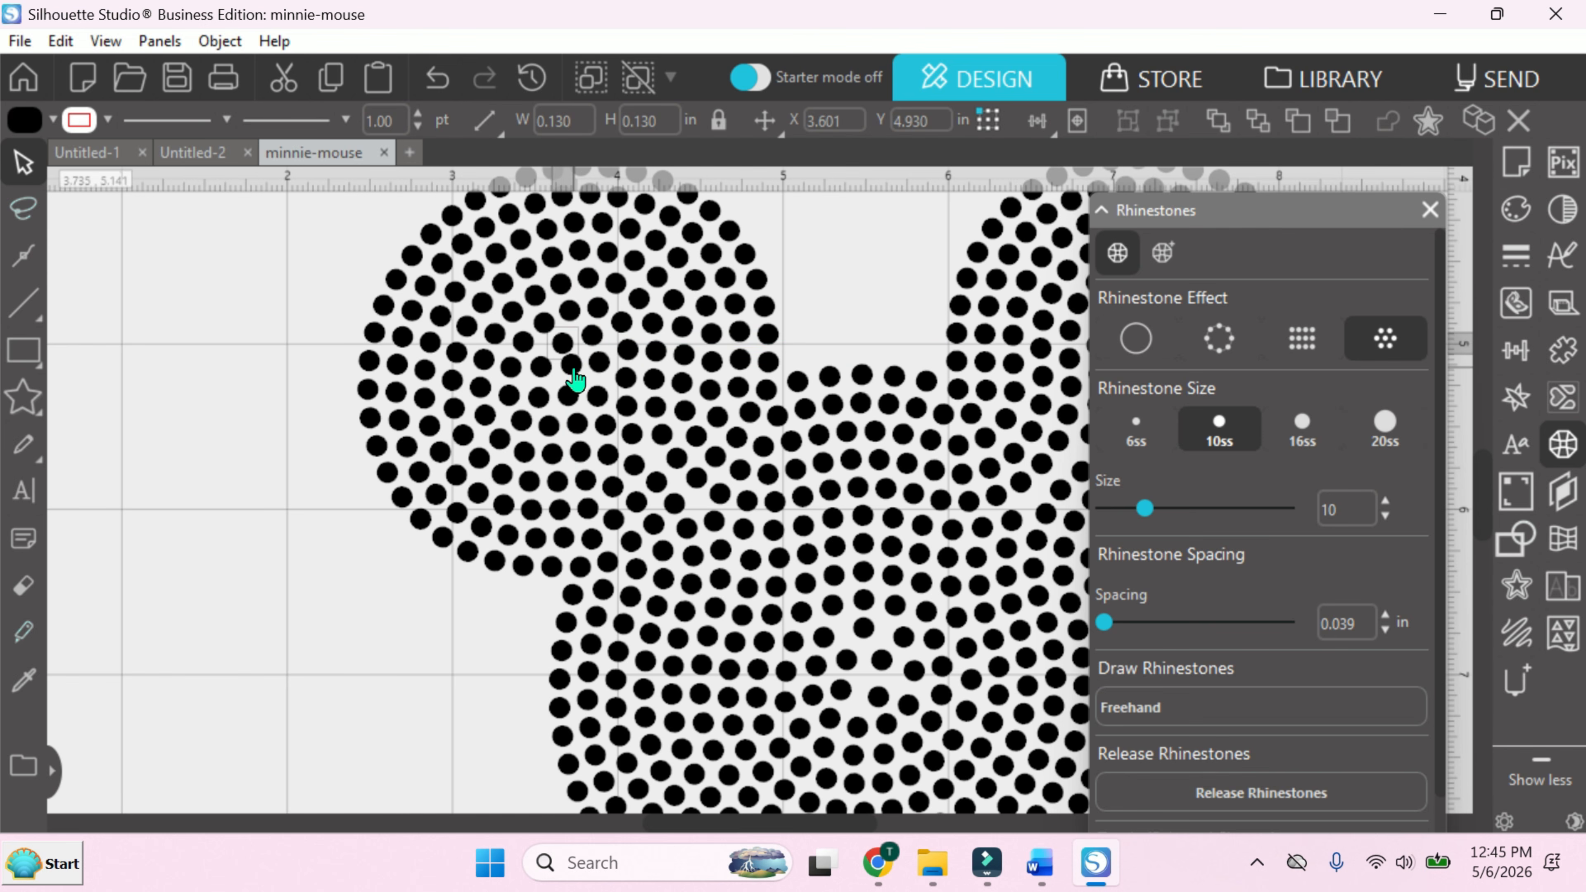
left_click(208, 702)
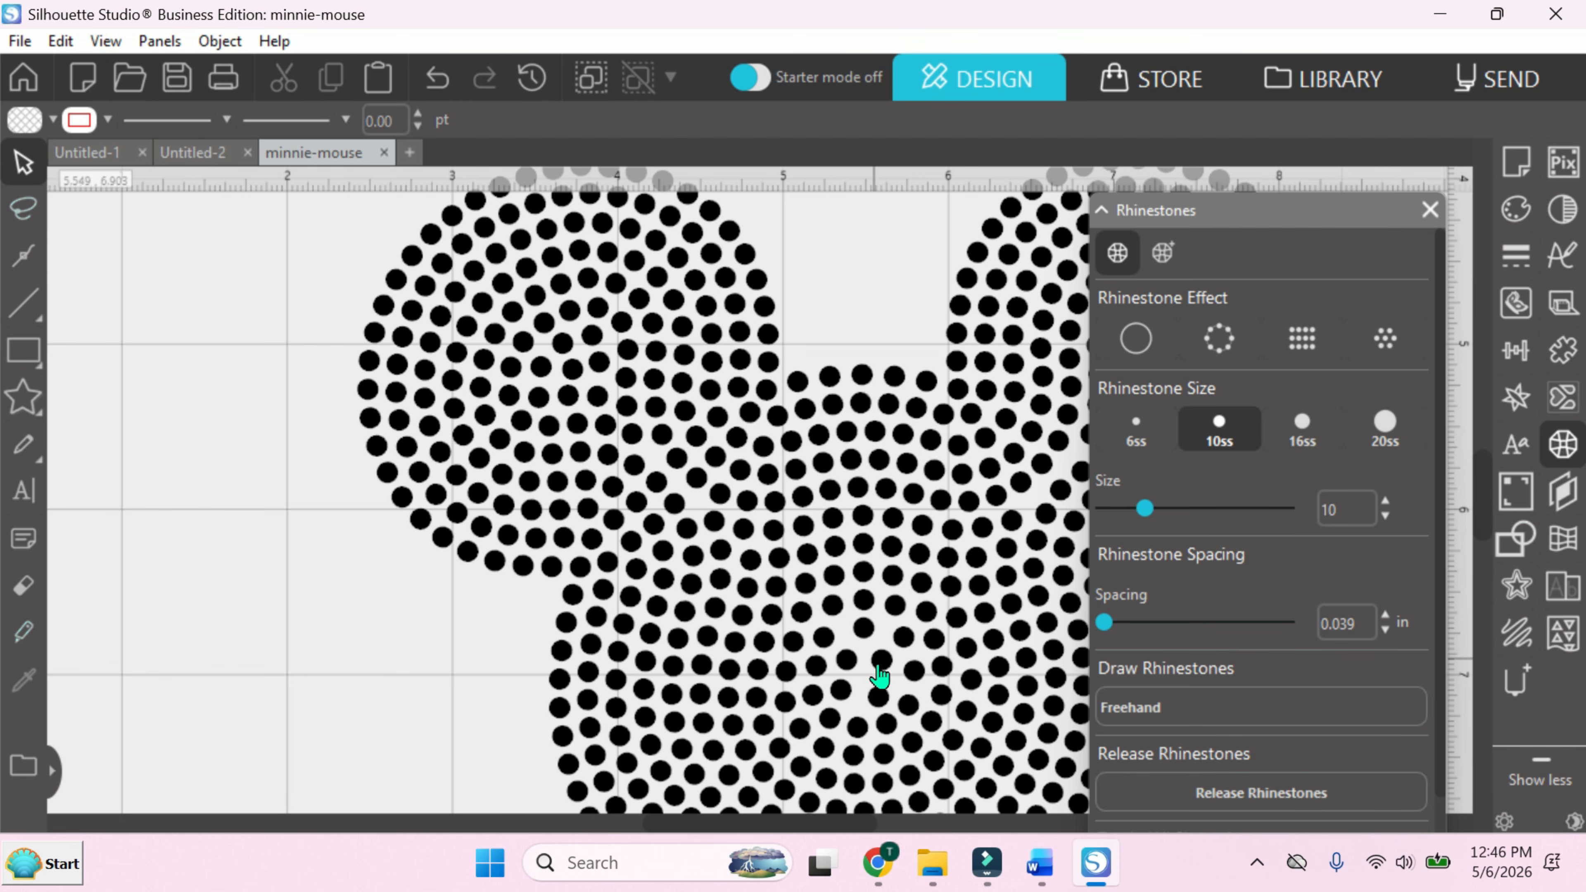
Shift the stones around the gap in the middle of the mouse's face and duplicate one to fill the hole.
left_click(884, 662)
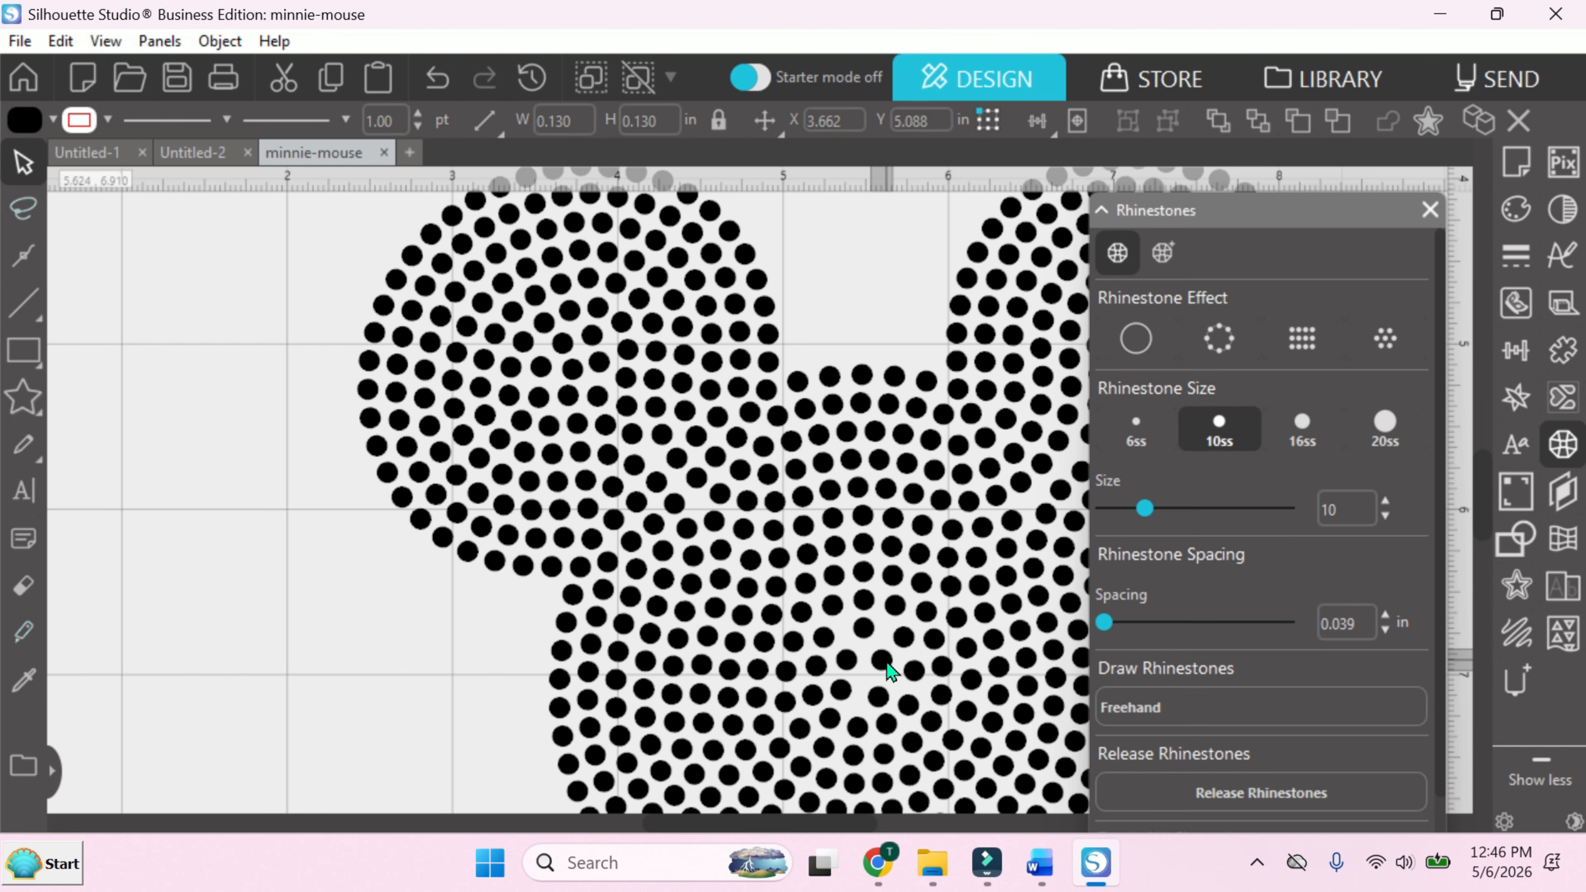
left_click(904, 638)
left_click_drag(909, 646, 885, 671)
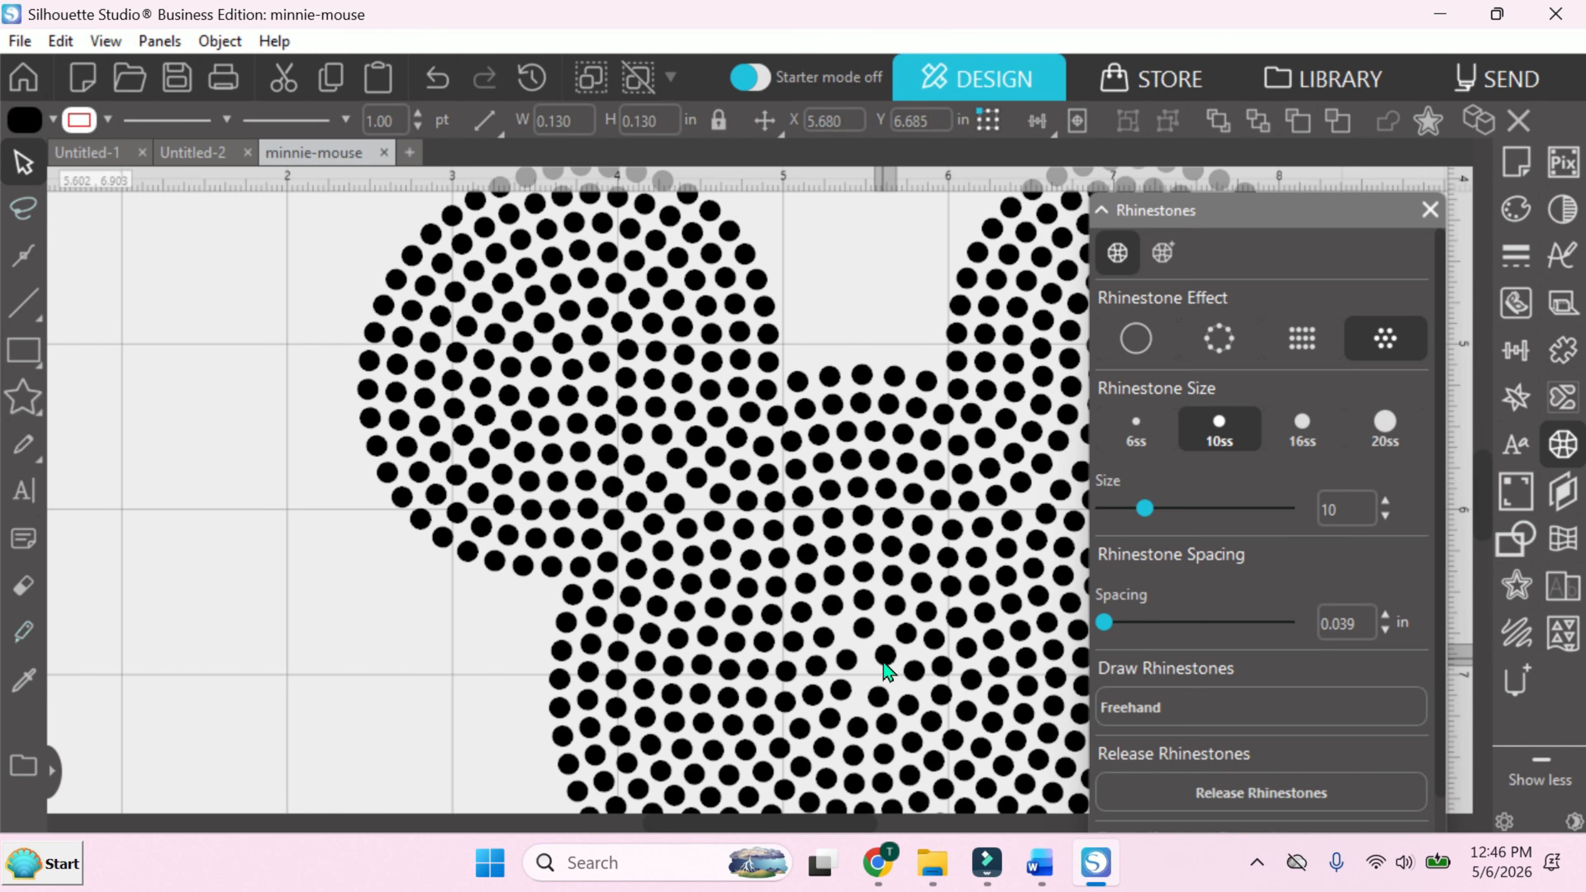
right_click(882, 662)
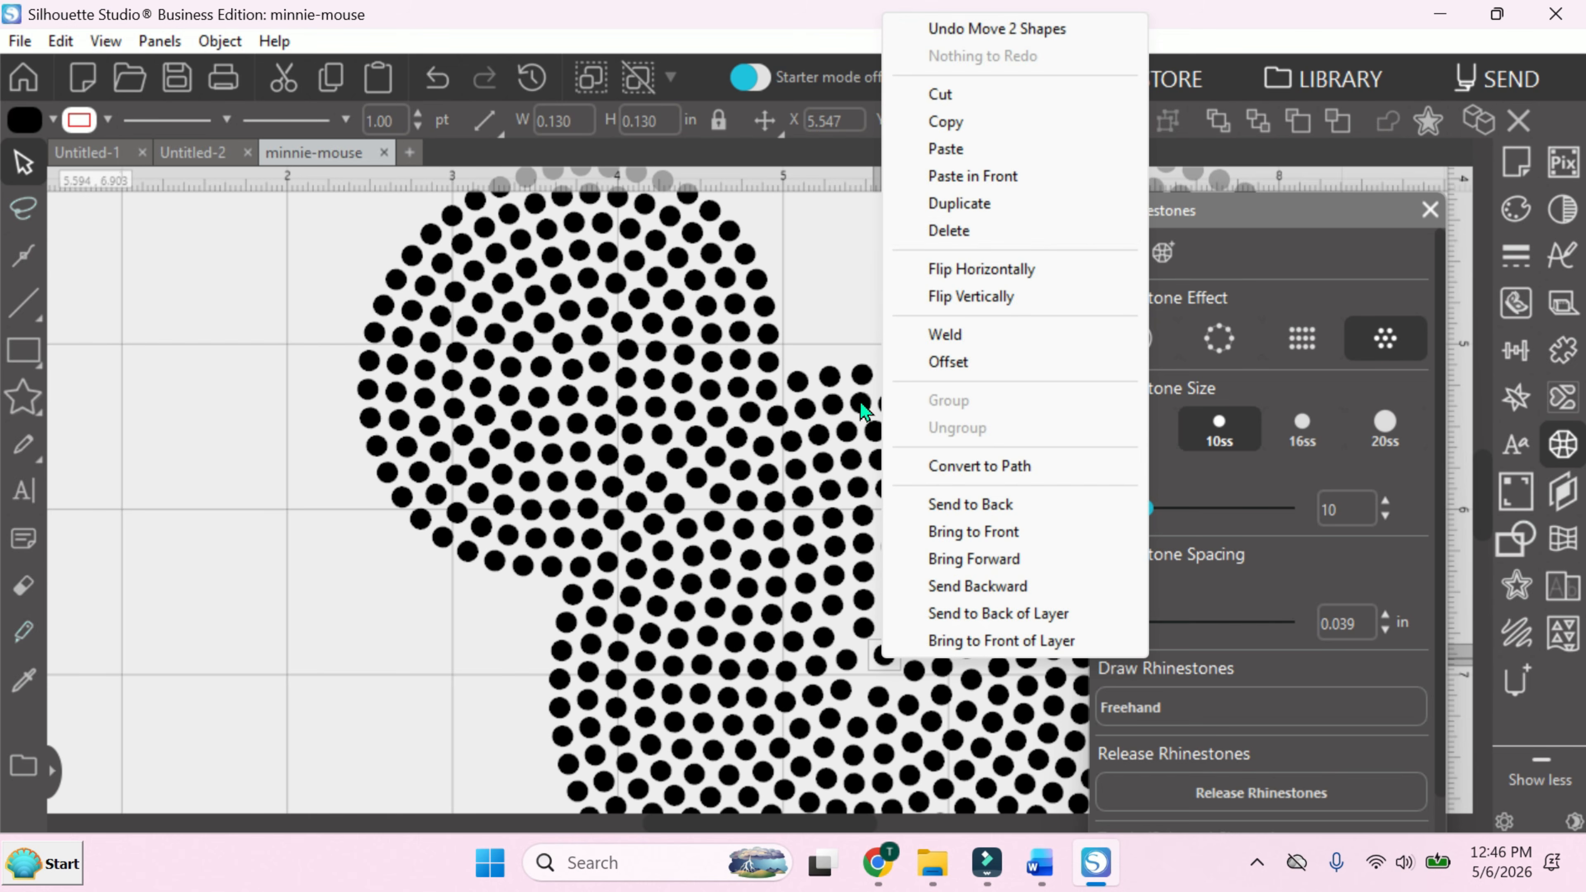
left_click(962, 205)
left_click_drag(910, 659, 871, 680)
left_click_drag(879, 700, 888, 656)
left_click_drag(873, 680, 881, 679)
left_click(894, 704)
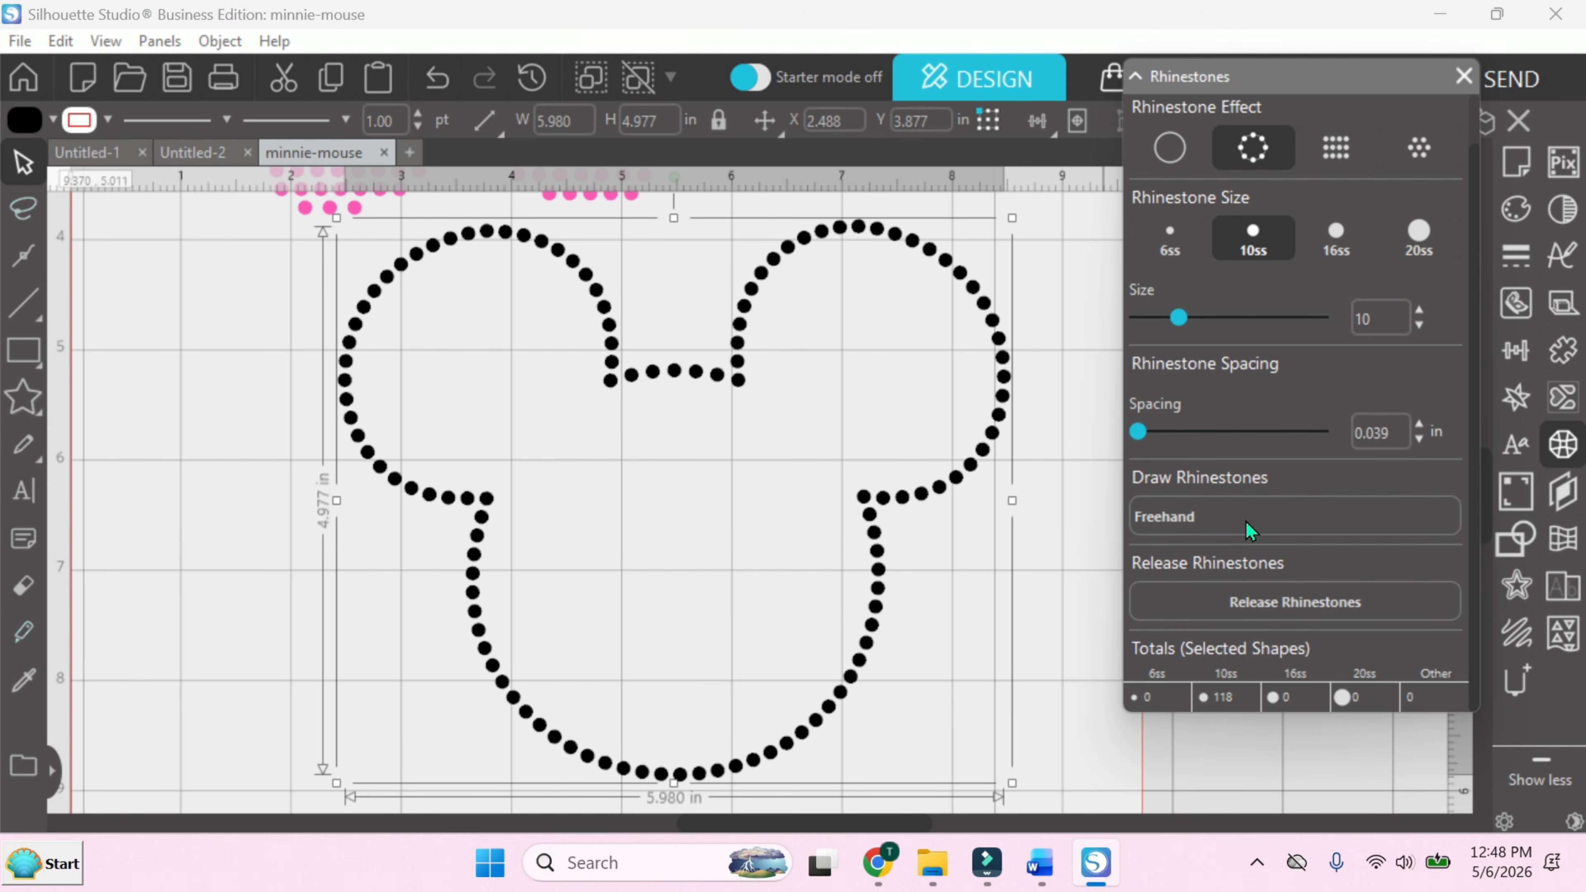
Compare 16ss stones on the head outline, return to 10ss, and resize the head to about 5.32 in wide.
left_click(1338, 234)
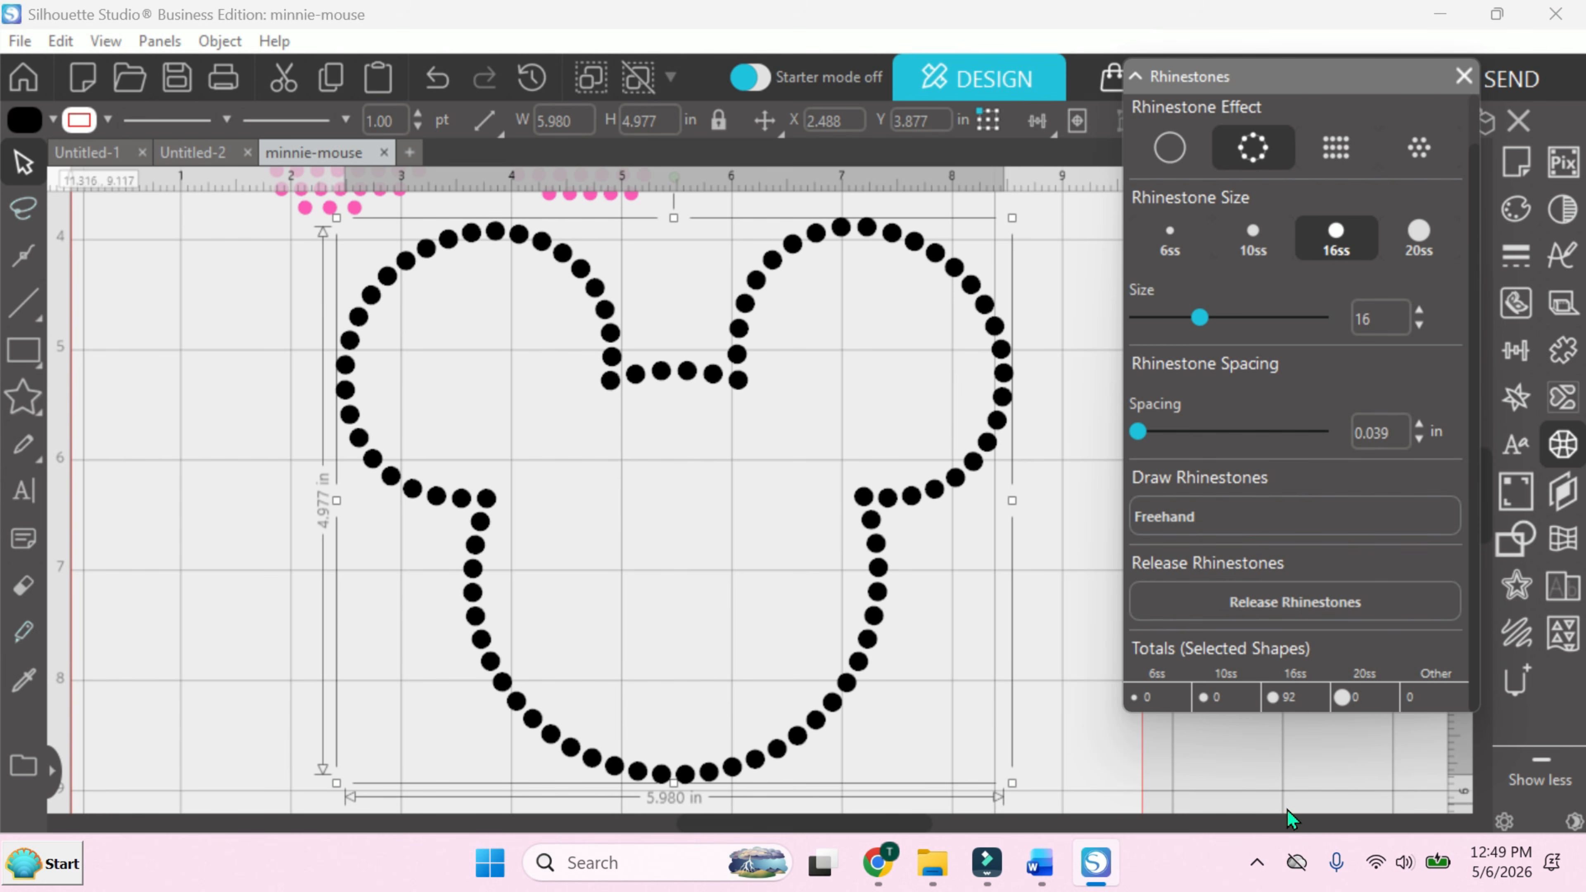
left_click(1245, 234)
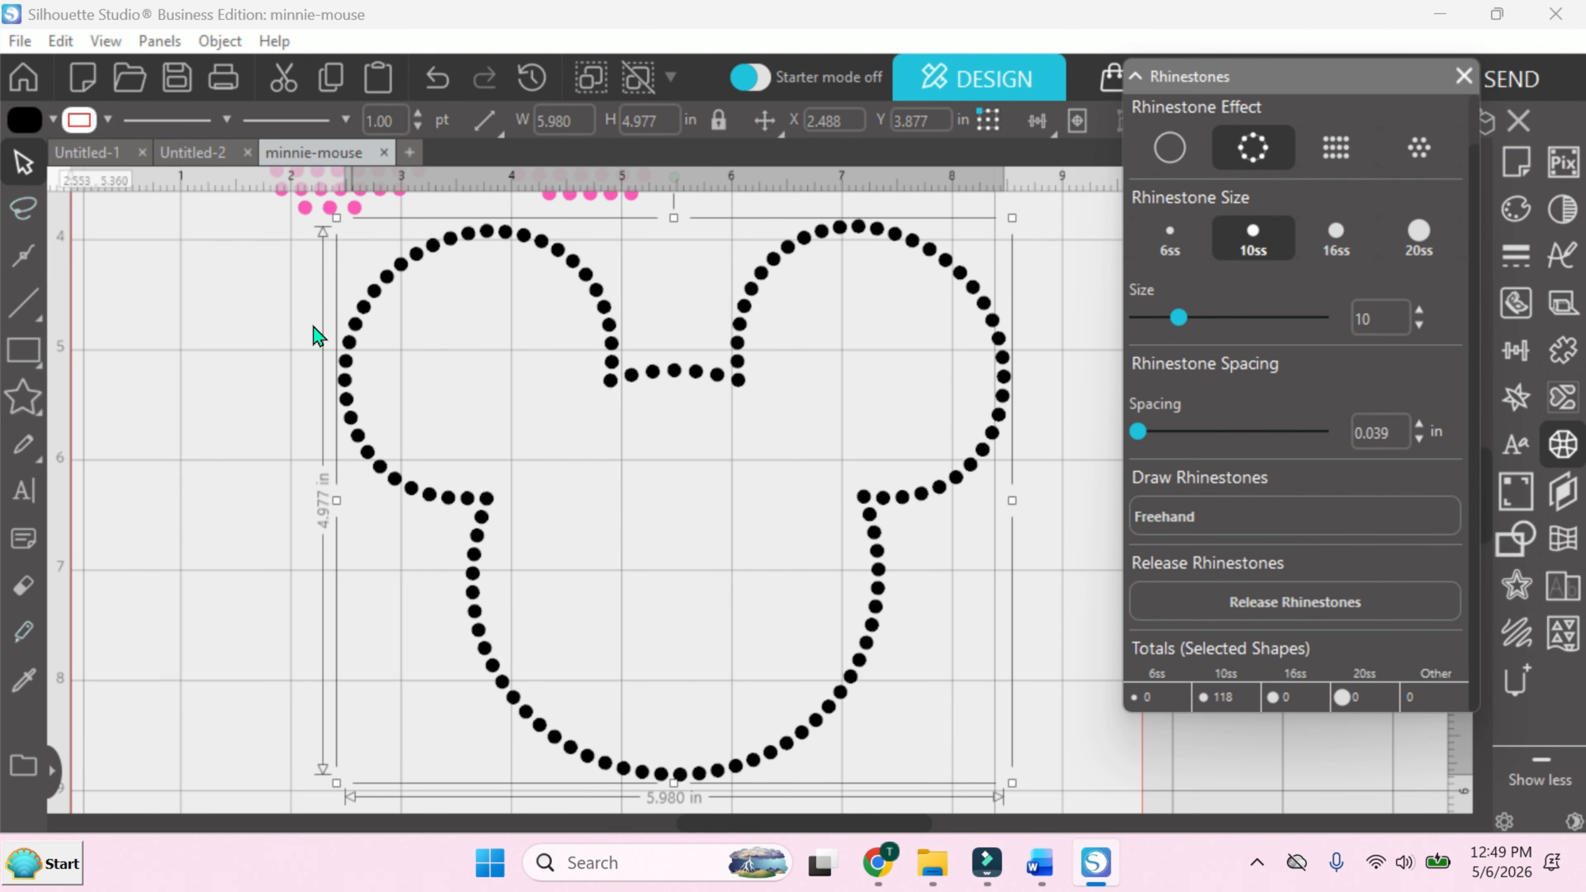
left_click_drag(335, 217, 478, 454)
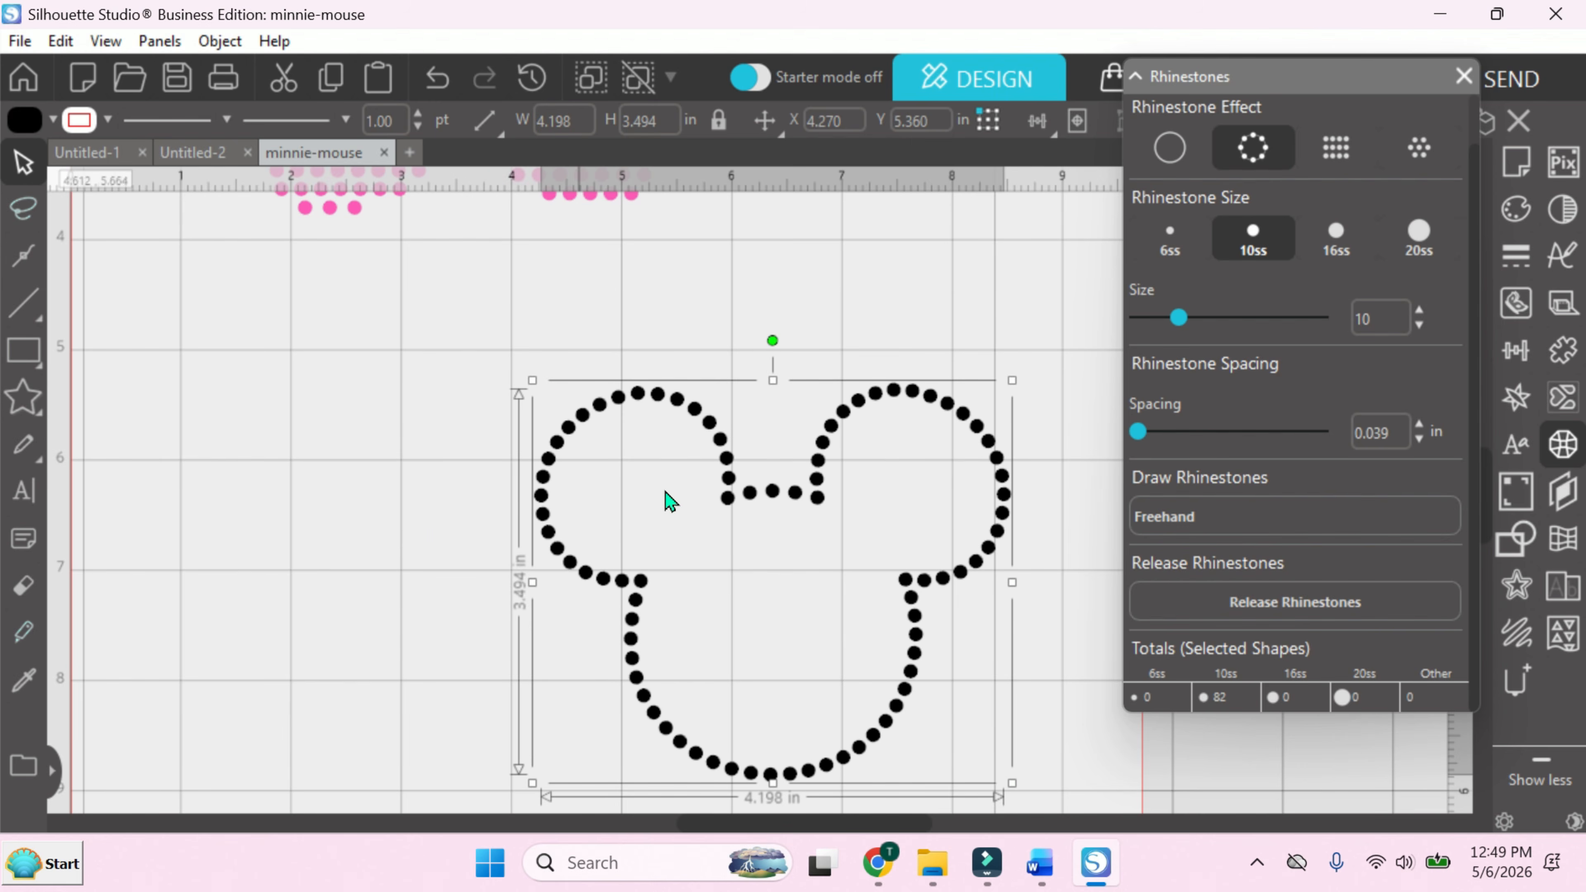
mouse_move(724, 525)
left_mouse_down()
mouse_move(625, 507)
mouse_move(725, 500)
left_mouse_up()
left_click_drag(548, 339, 775, 475)
left_click_drag(532, 380, 312, 400)
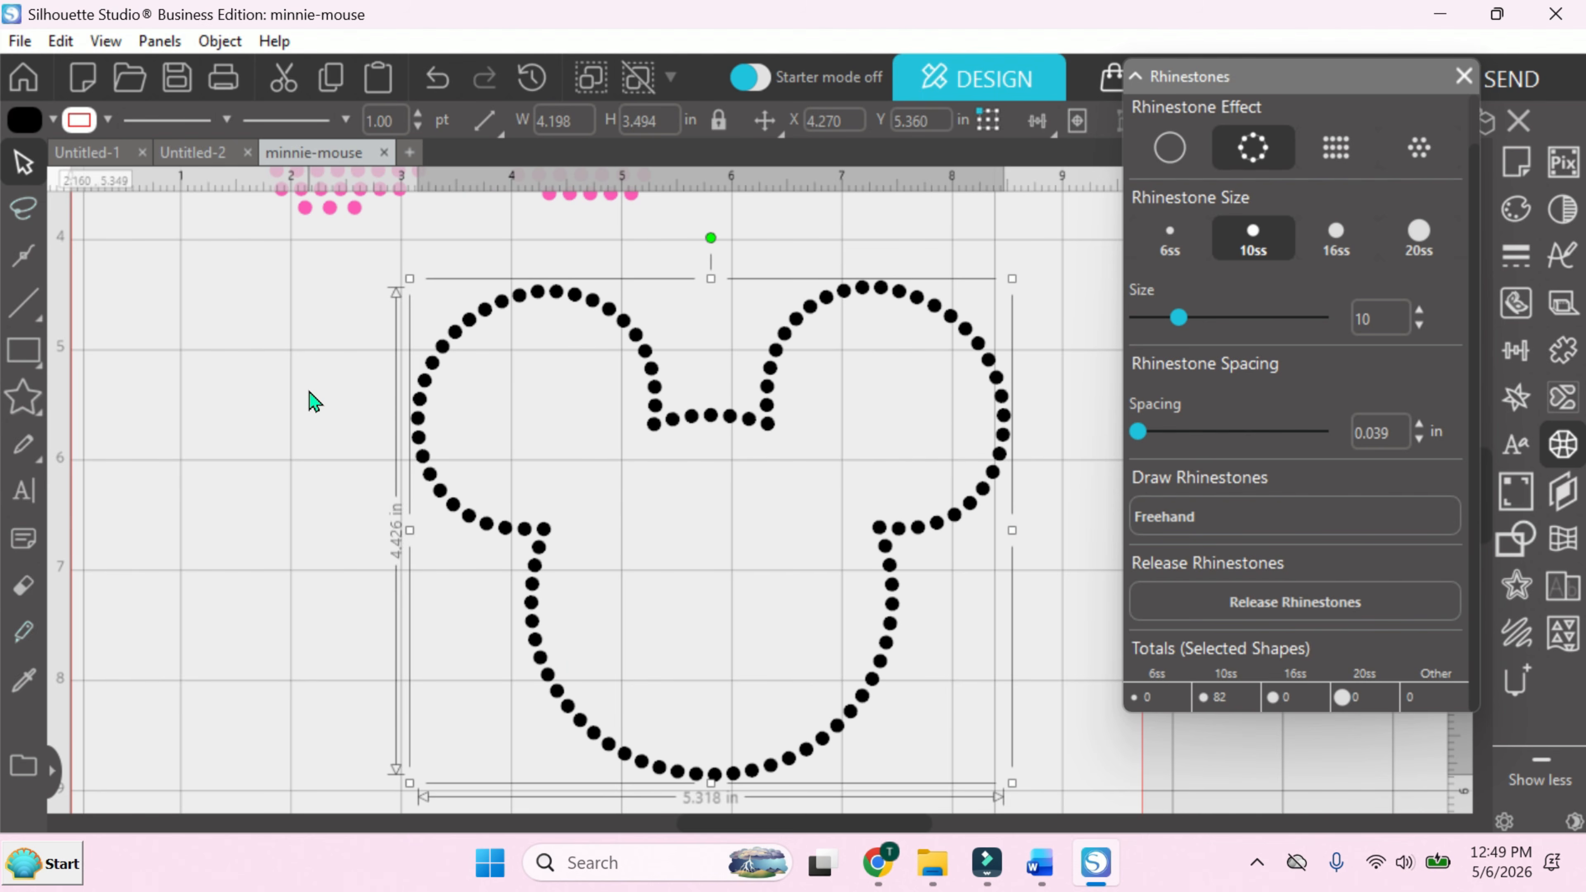
left_click(539, 410)
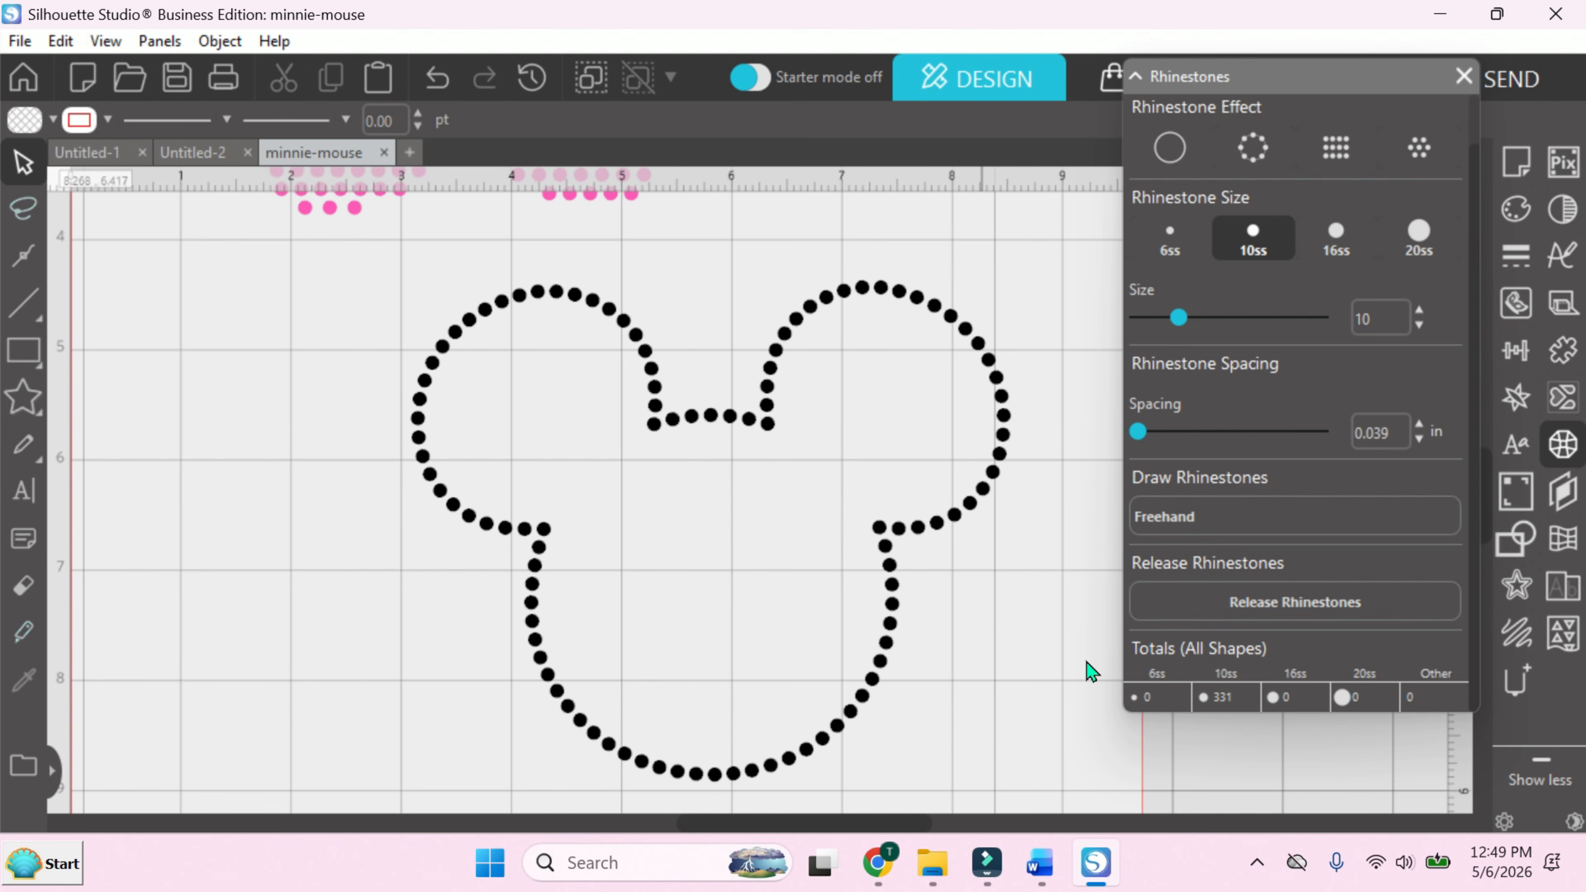
Release the entire pink bow's rhinestones into individually editable stones.
scroll(1494, 510, "up", 5)
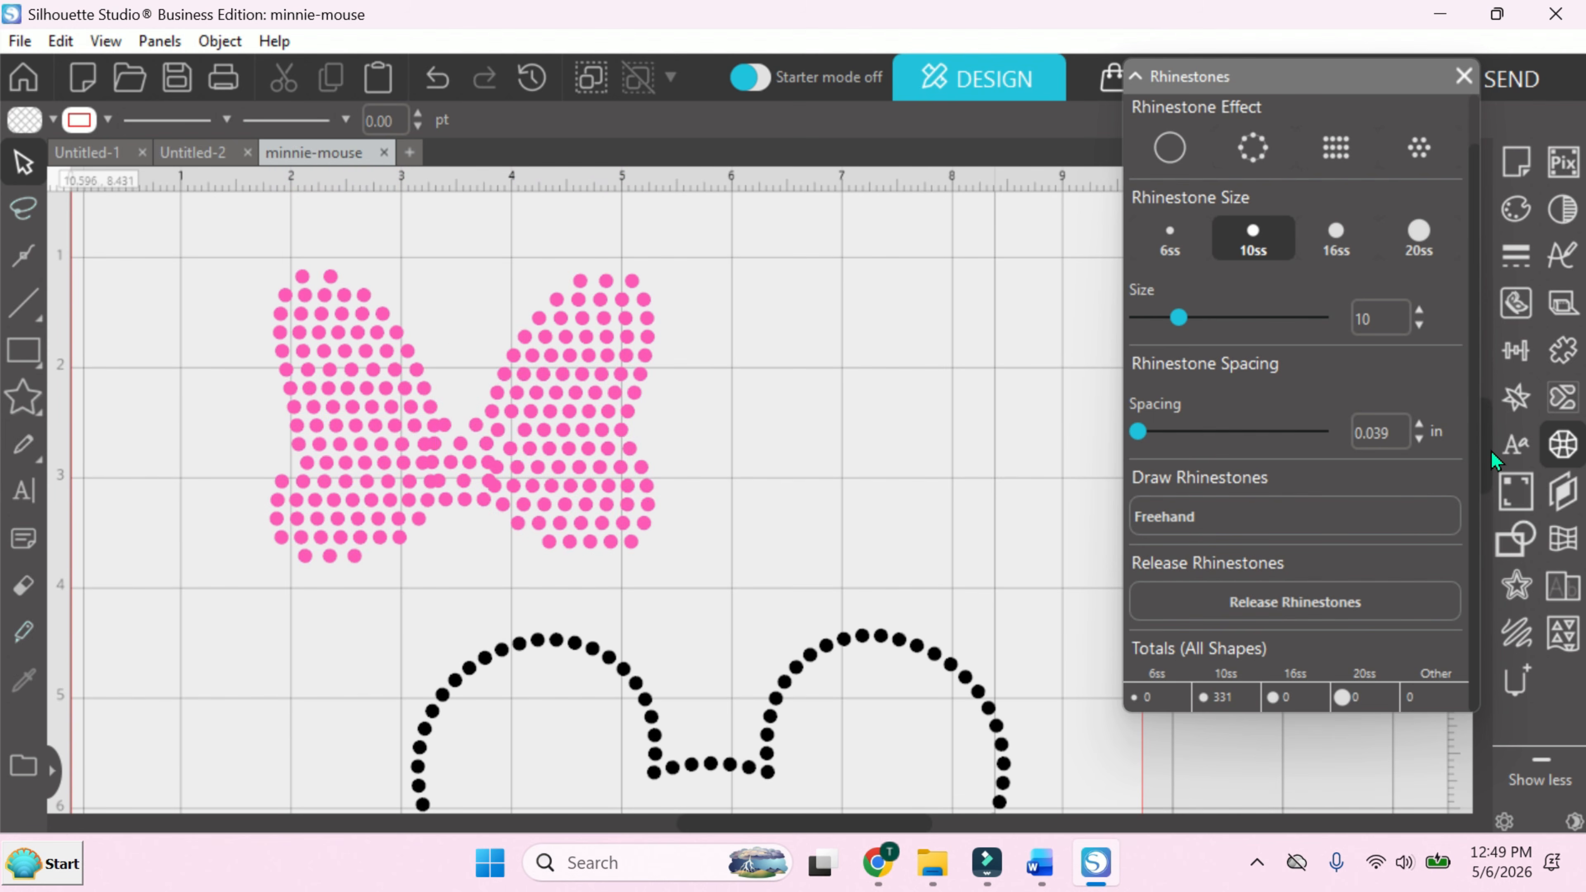
left_click(508, 500)
left_click_drag(250, 243, 757, 600)
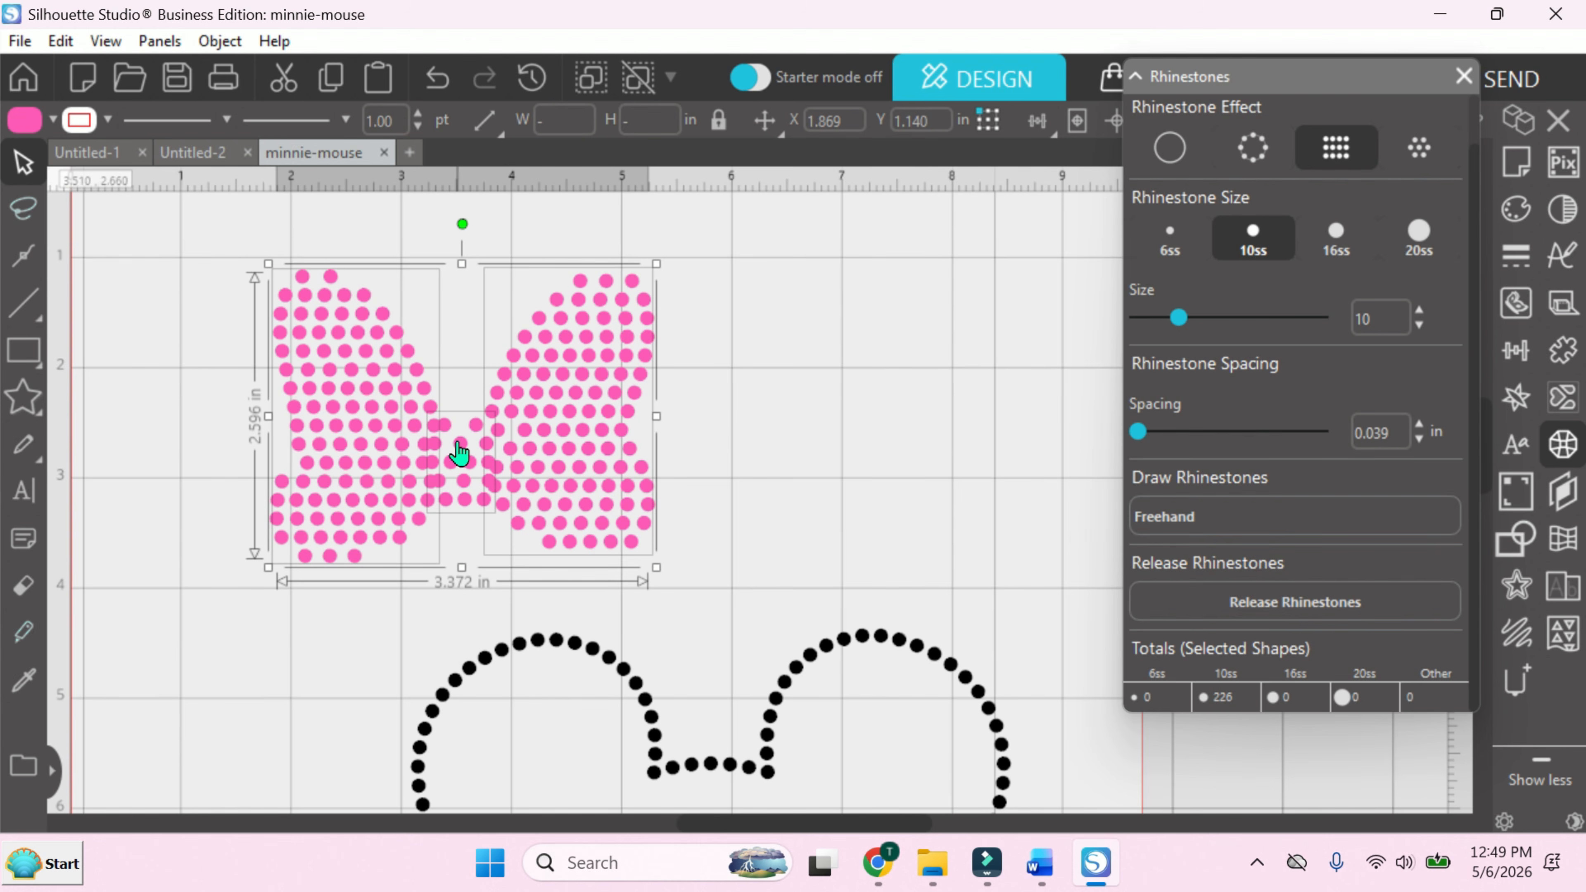
left_click(1274, 603)
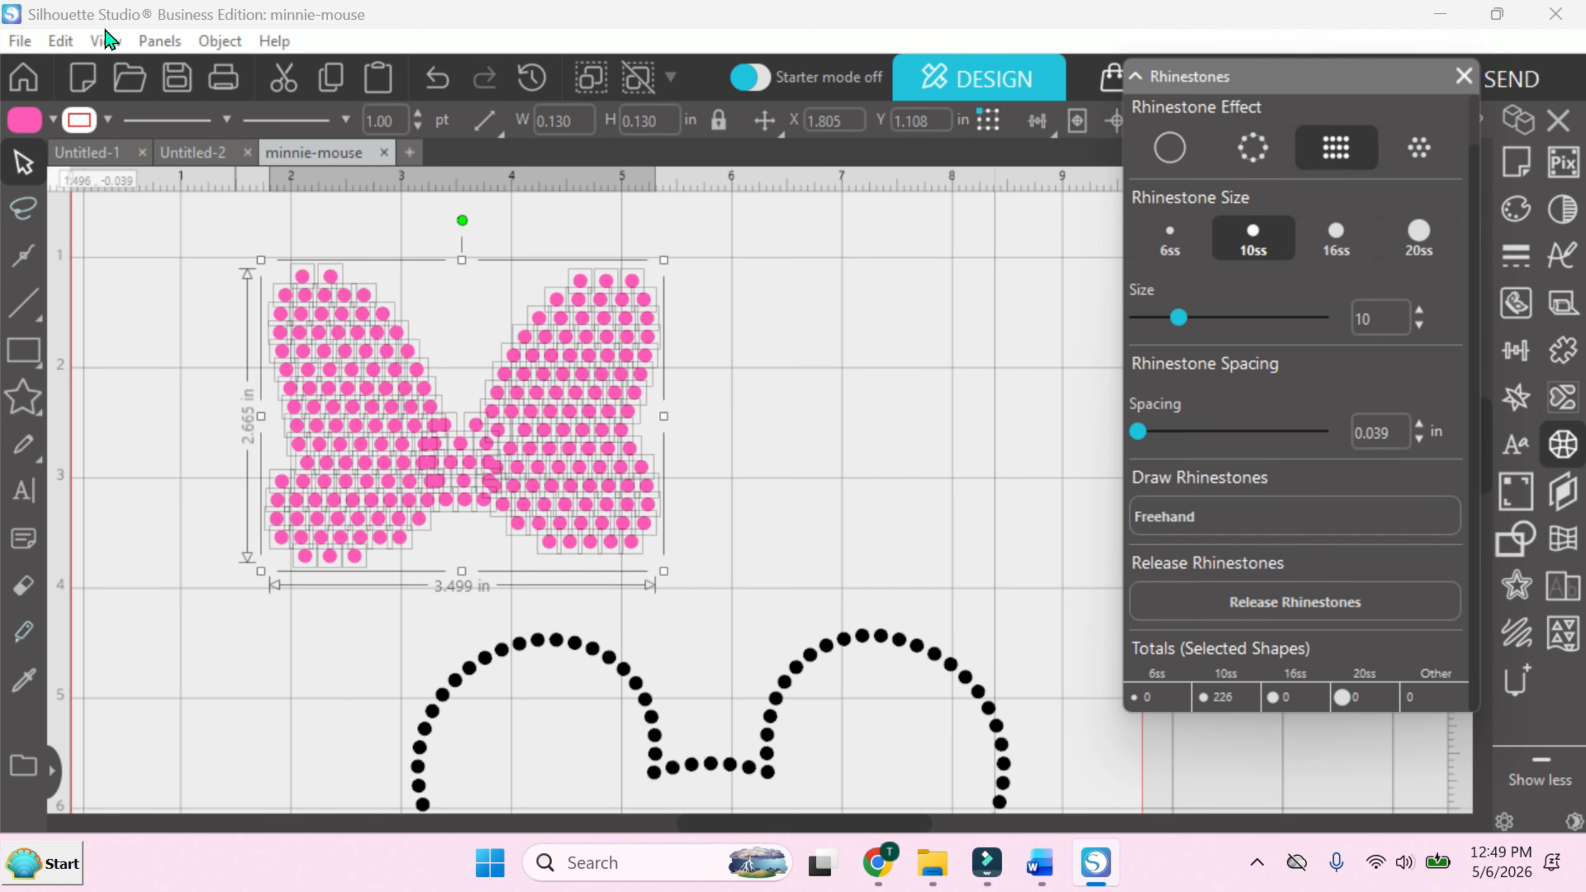
Reposition the overlapping stones beside the knot of the pink bow.
left_click(105, 42)
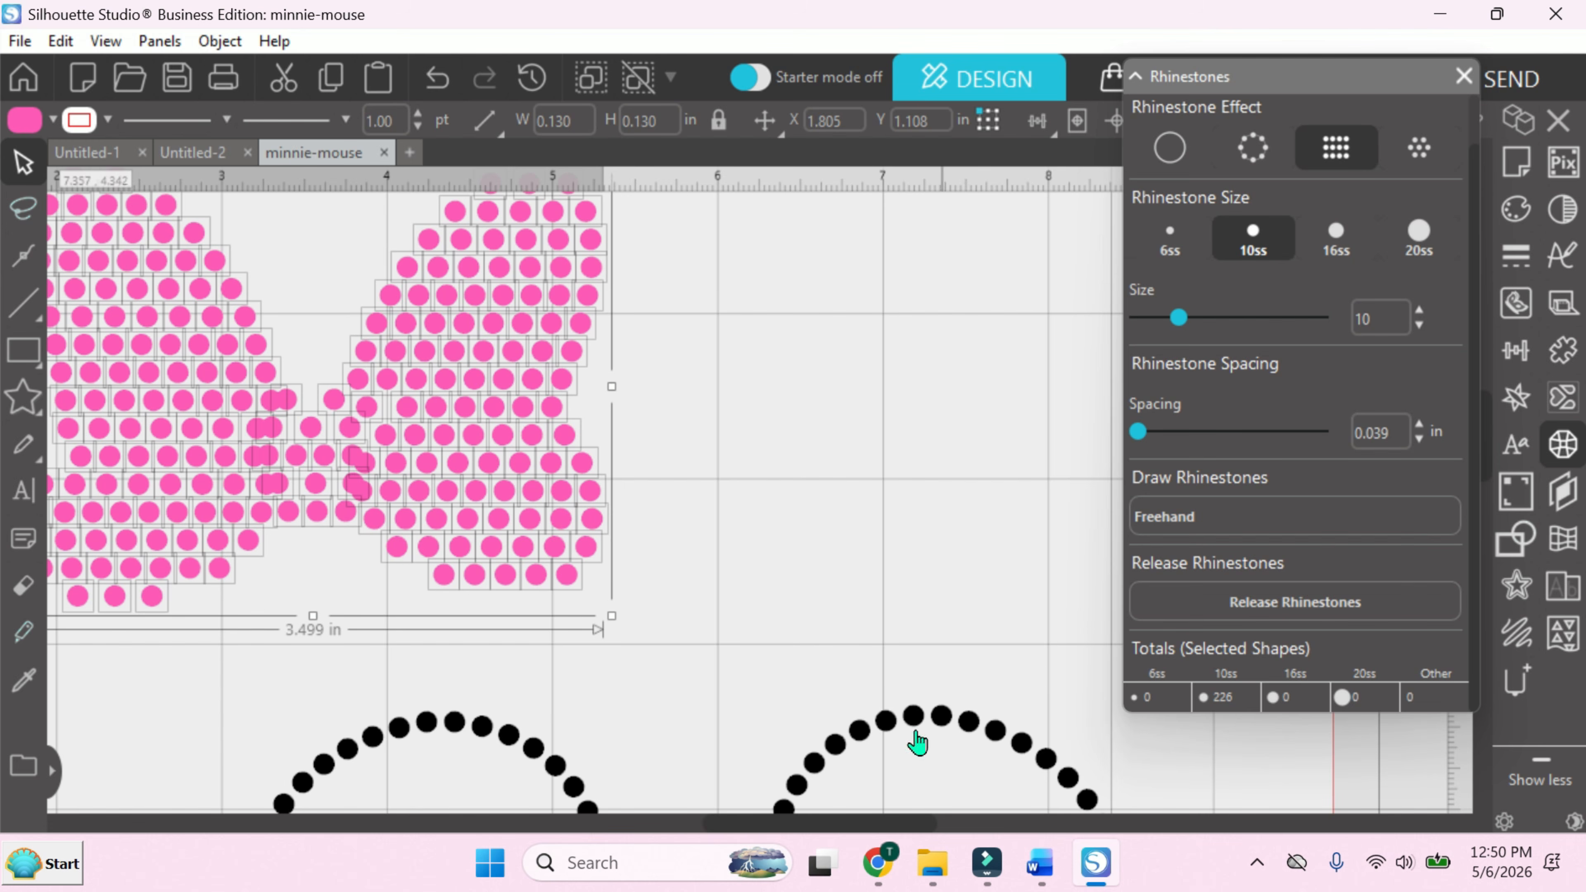
left_click(657, 825)
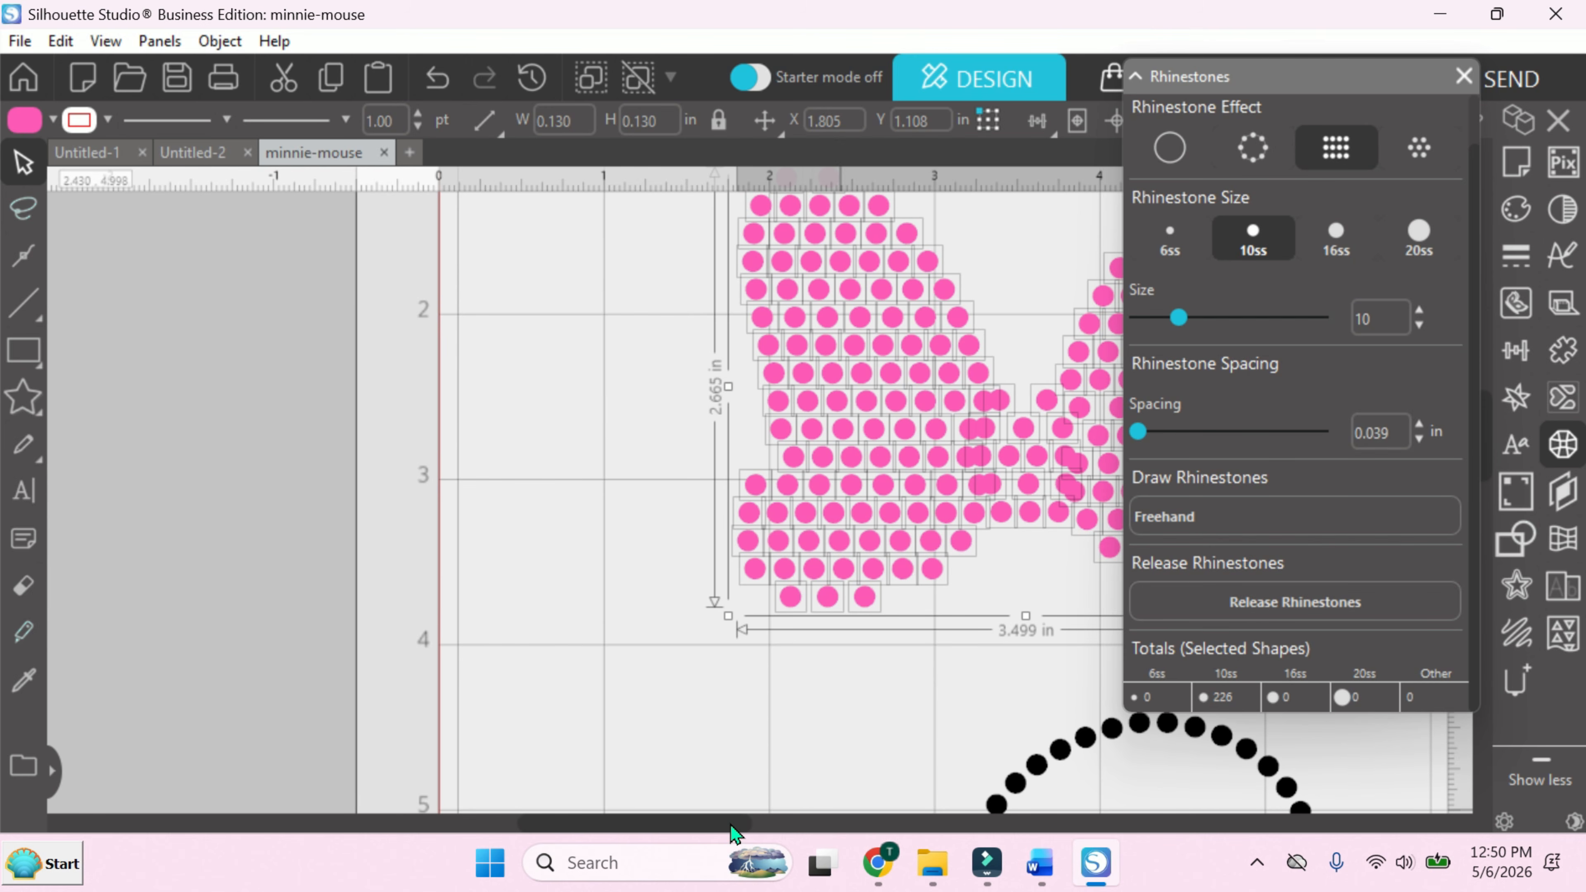
left_click_drag(725, 831, 868, 831)
left_click_drag(433, 427, 468, 413)
left_click(473, 664)
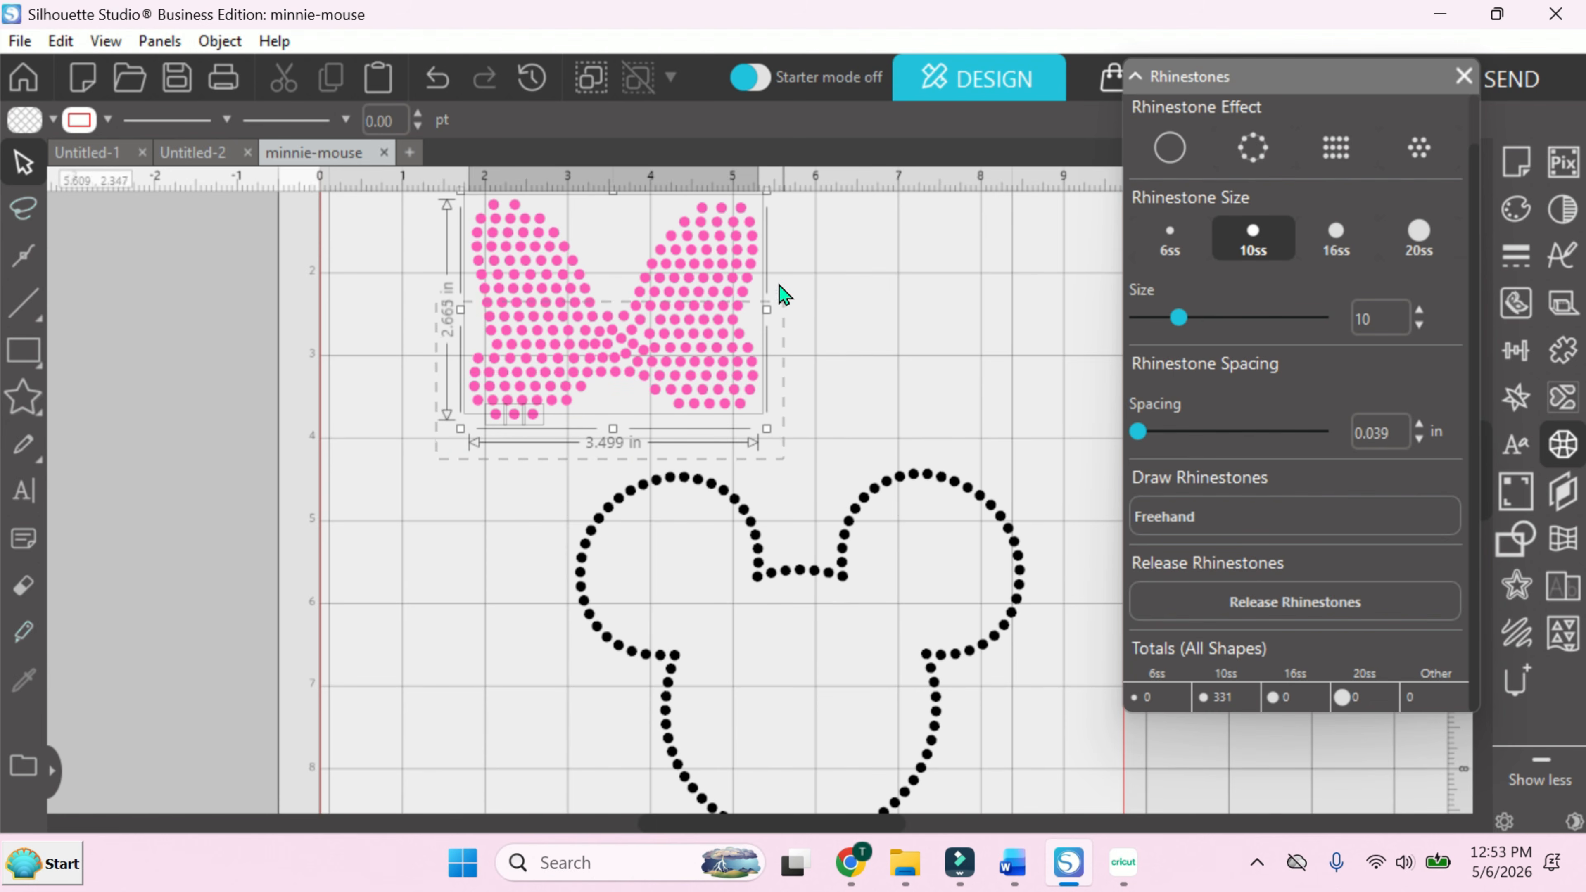
Group all the bow stones and place the bow over the mouse head between the ears.
left_click(705, 266)
right_click(693, 269)
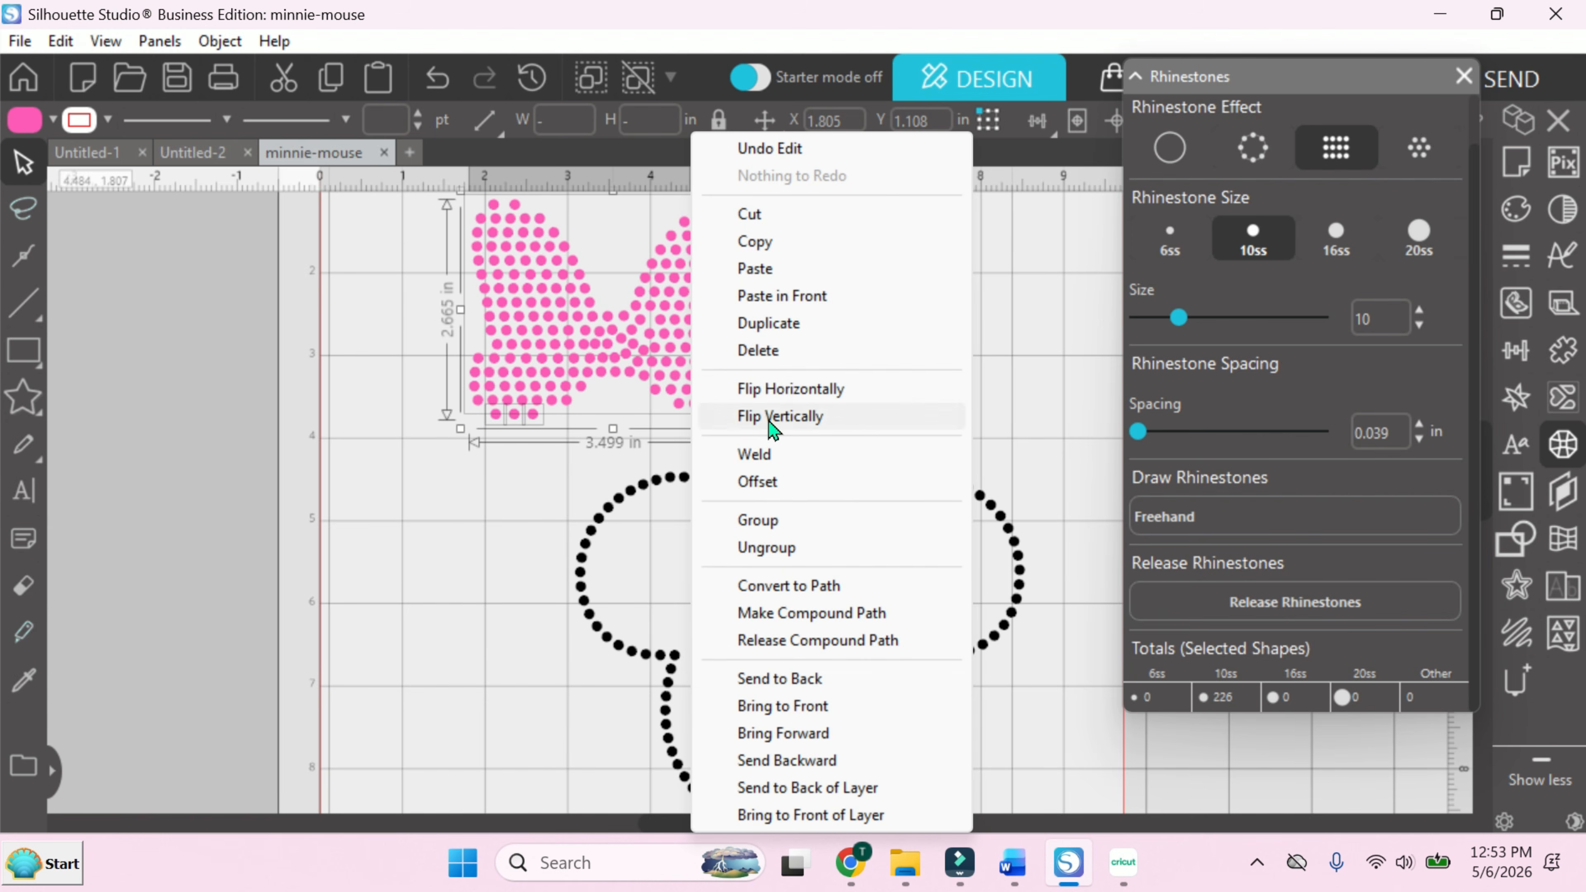
left_click(781, 524)
left_click_drag(575, 359, 796, 479)
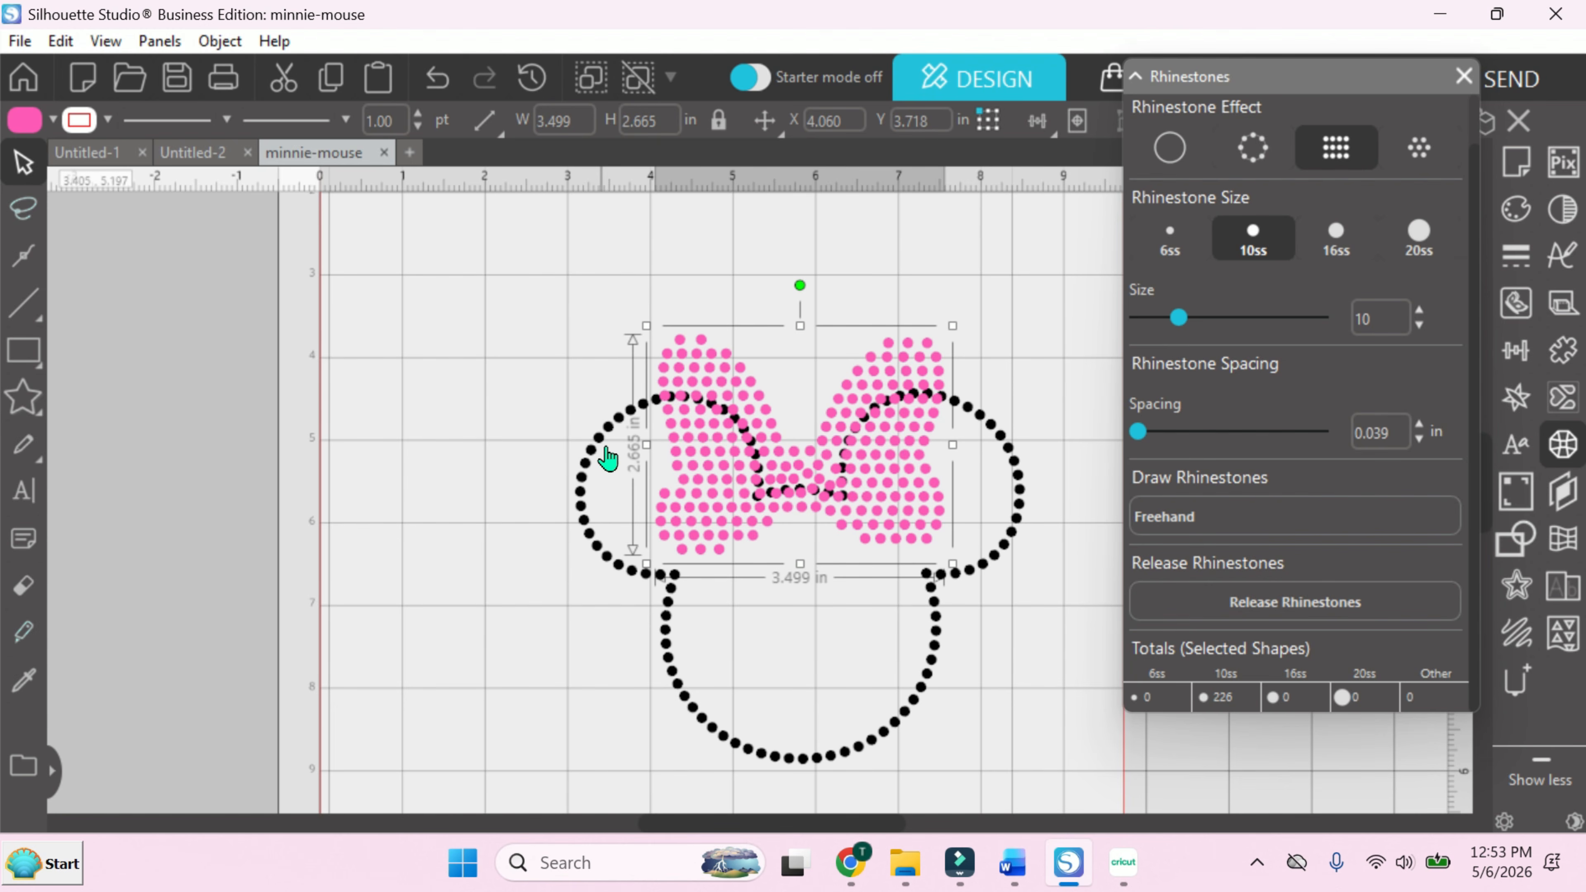
Move the bow clear above the head and release the head outline's rhinestones into individual stones.
left_click(1019, 462)
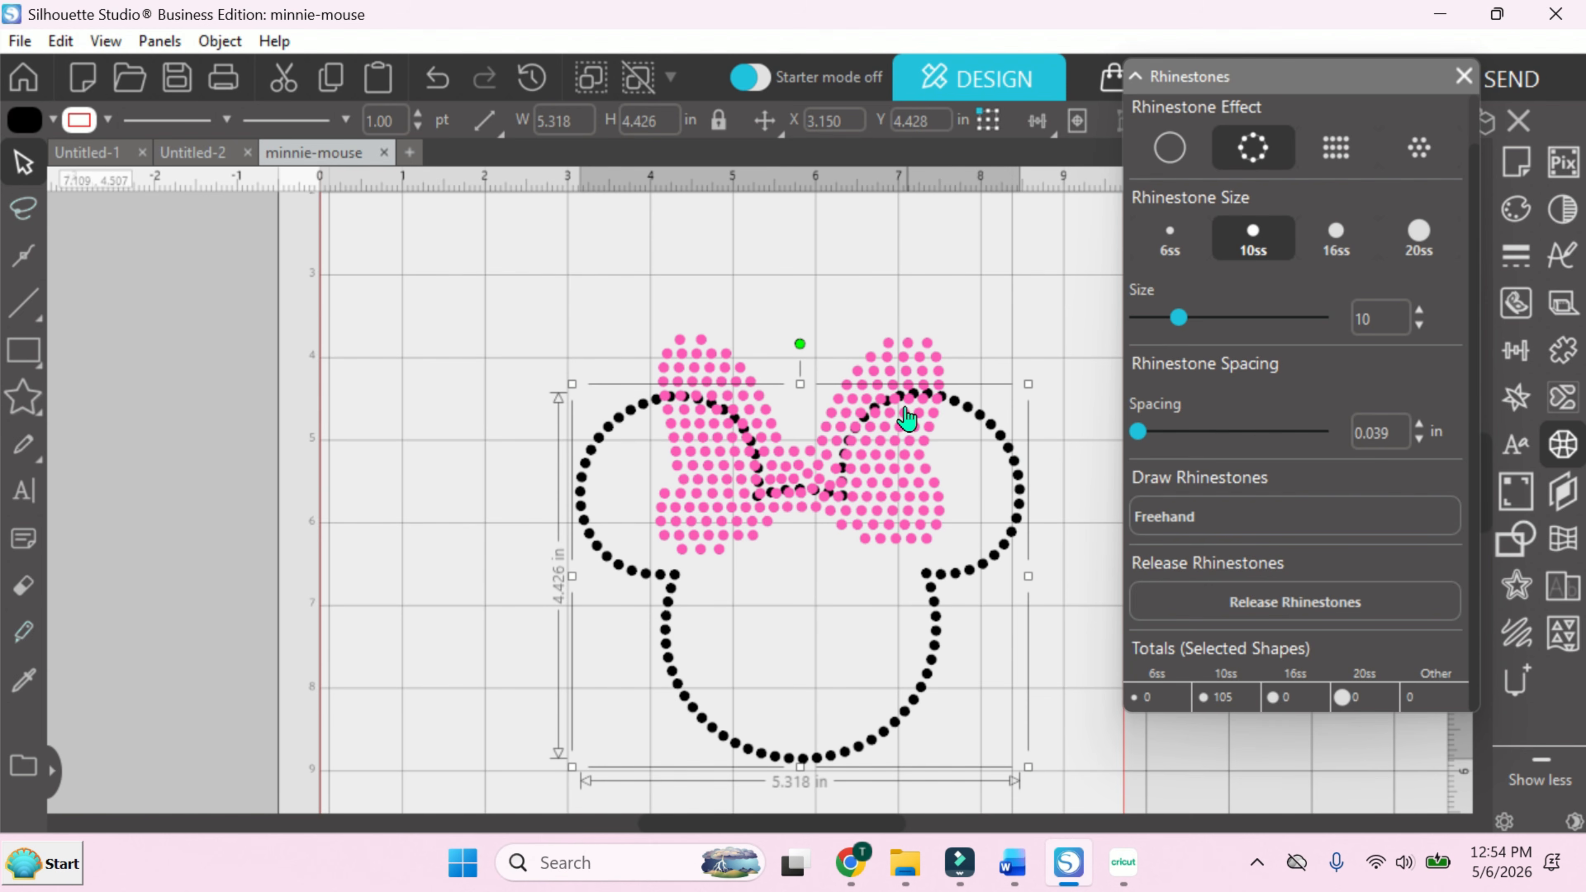
left_click(886, 490)
left_click_drag(871, 412, 878, 187)
left_click(937, 500)
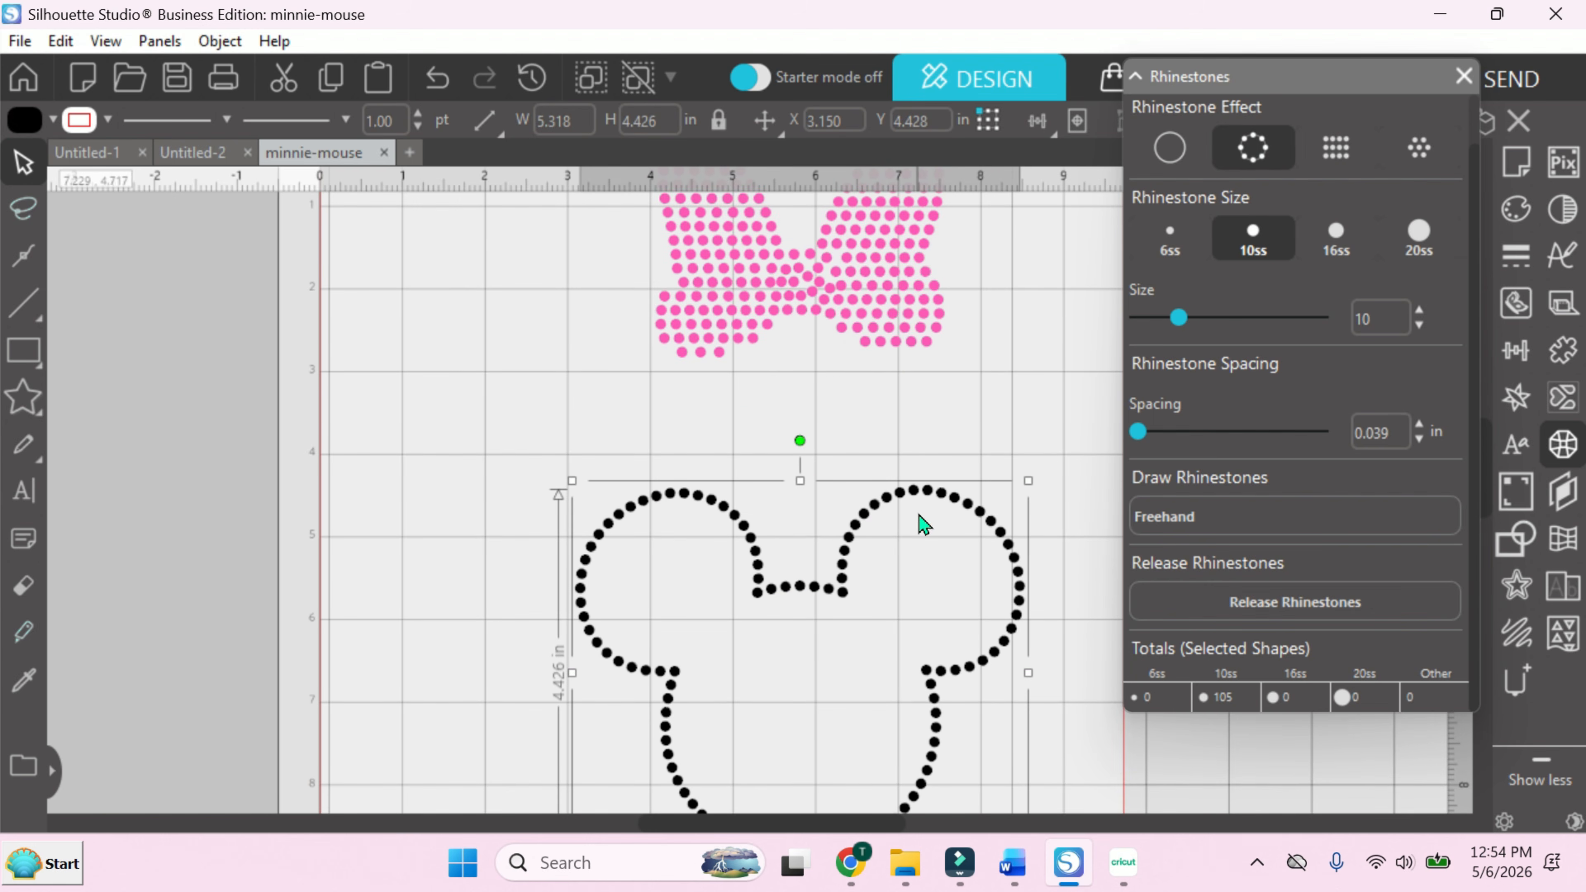
scroll(920, 525, "down", 2)
left_click(1296, 603)
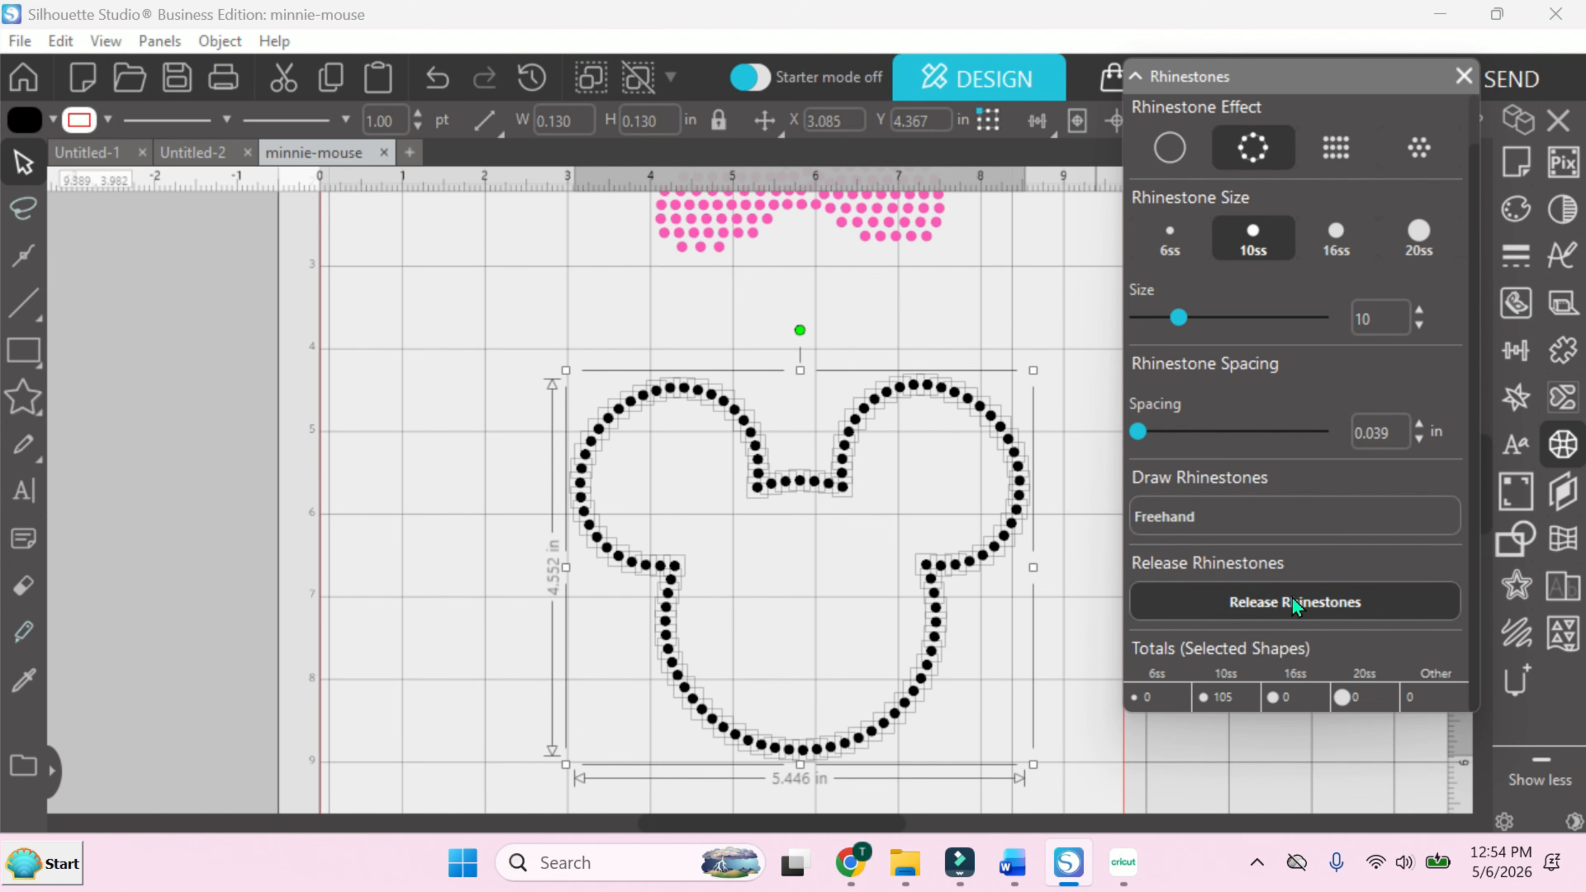
left_click(928, 325)
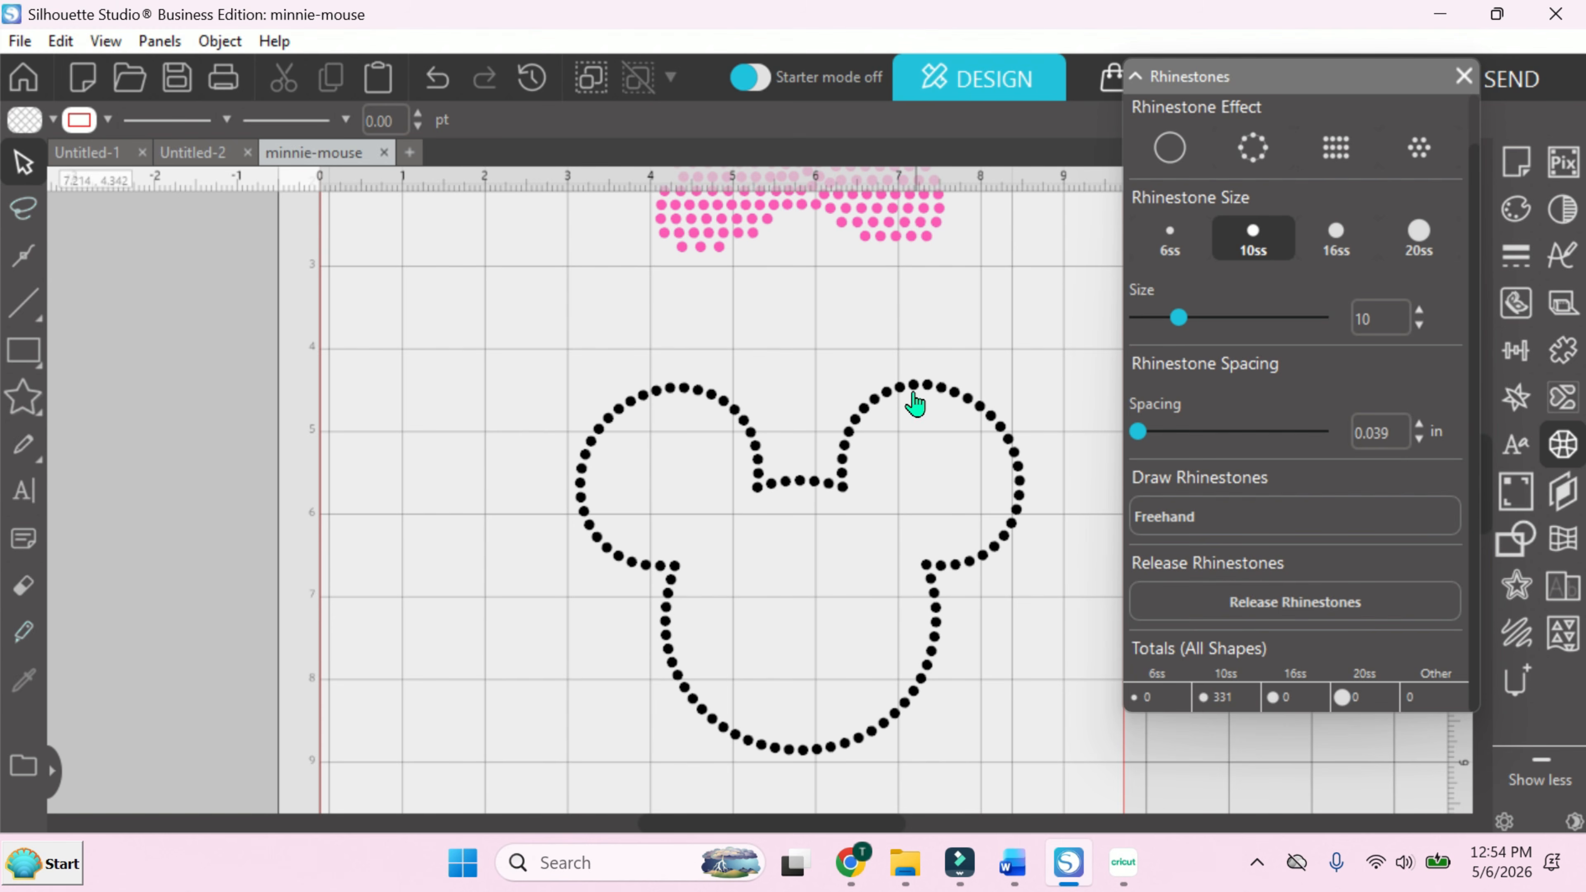
Delete the three stones at the top of the right ear that the bow covers, checking against the bow before moving it clear.
left_click(913, 389)
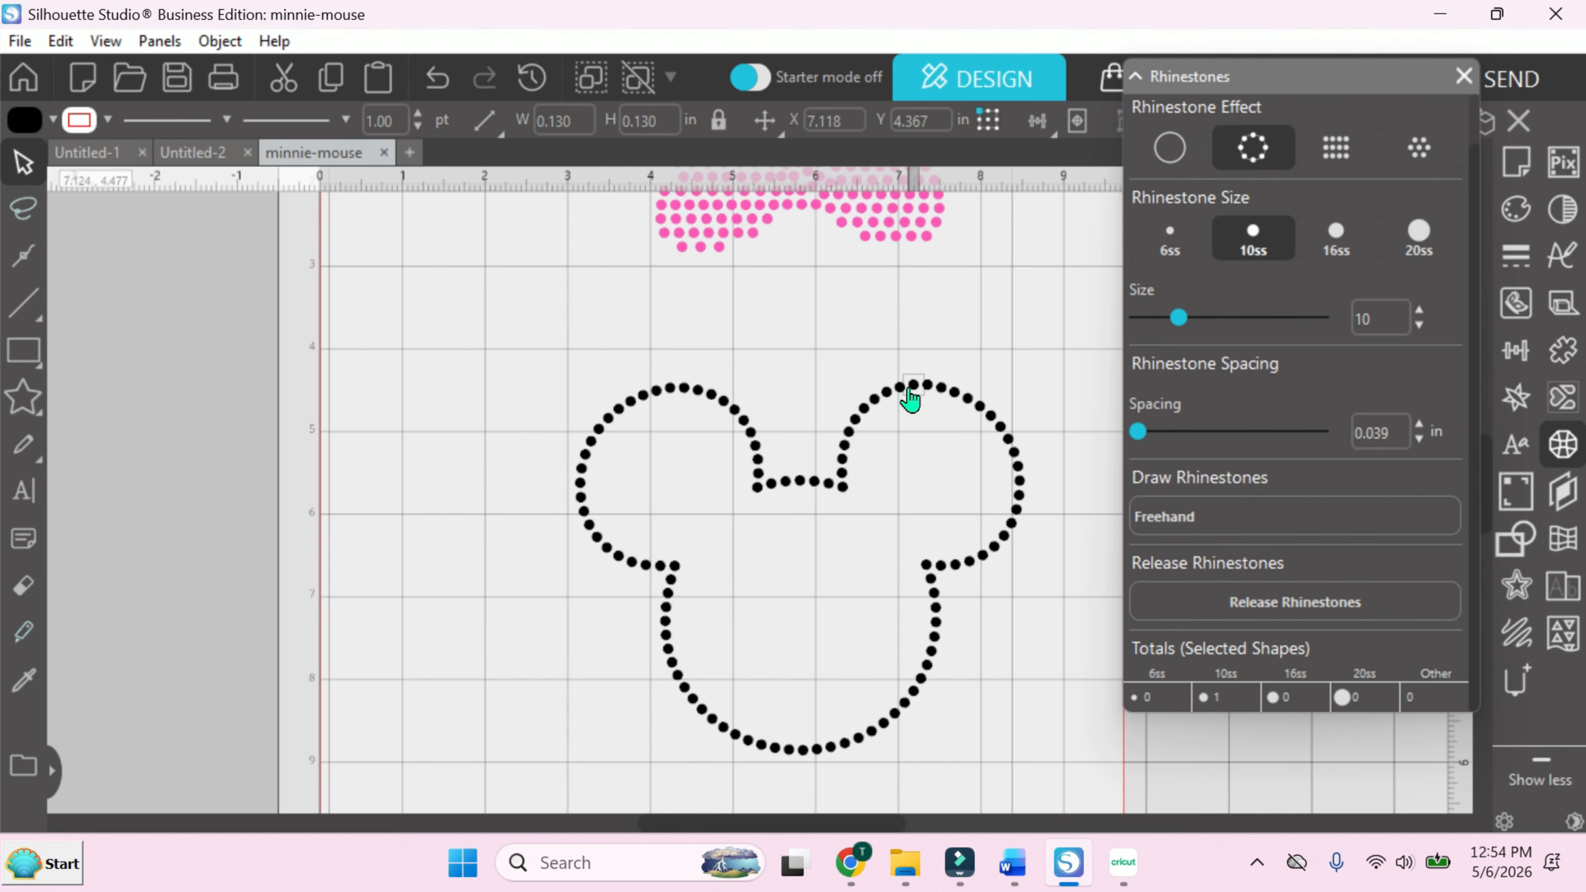
left_click_drag(861, 240, 850, 368)
left_click(942, 389)
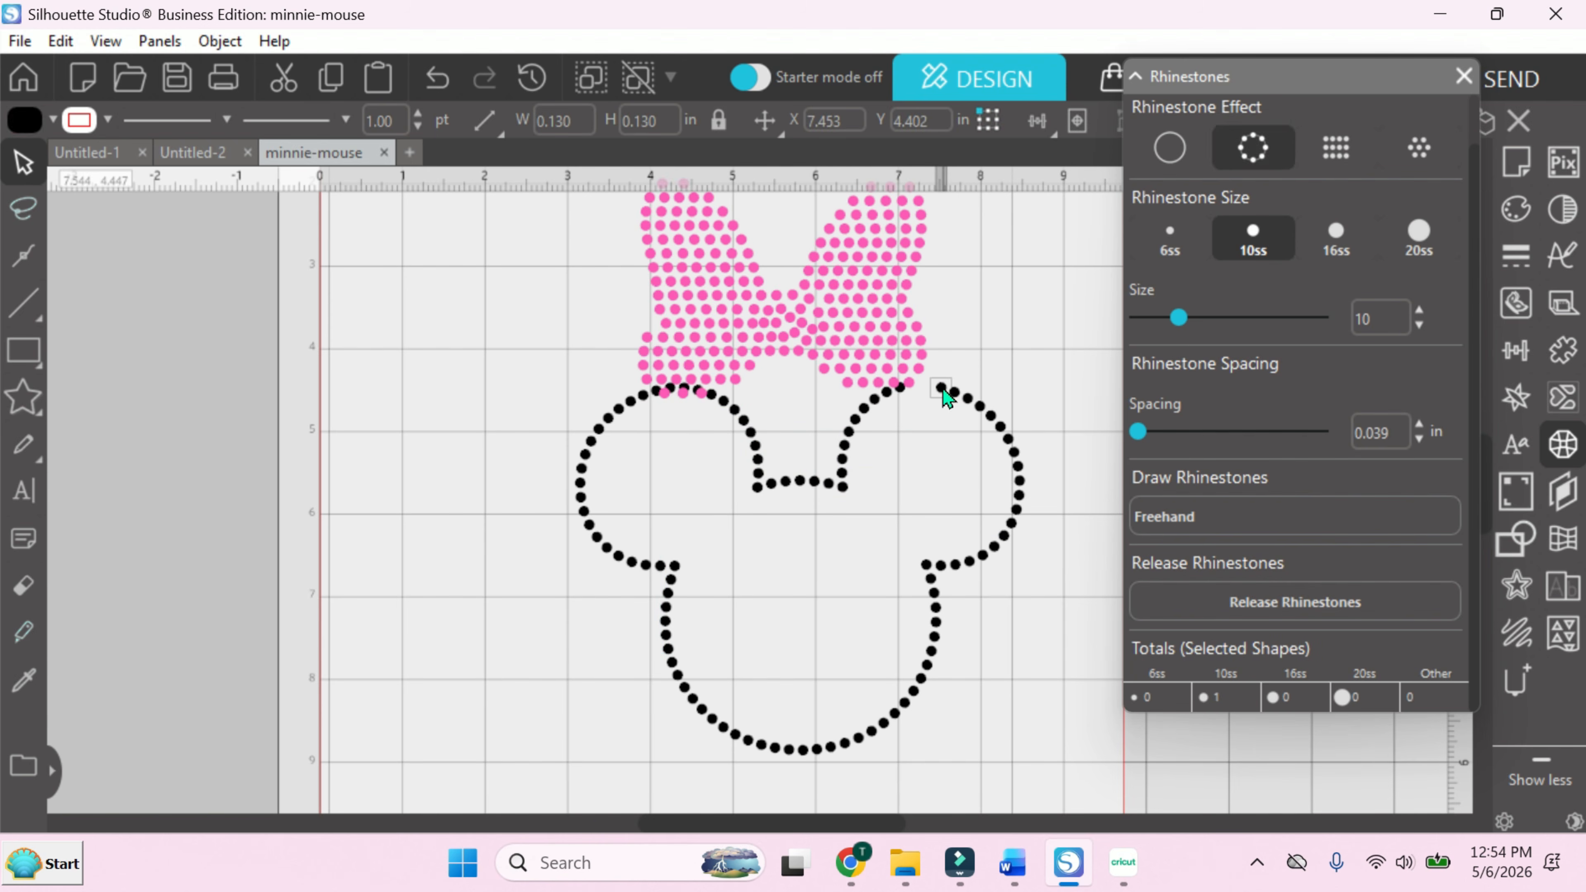
key("ctrl+z")
left_click(670, 390)
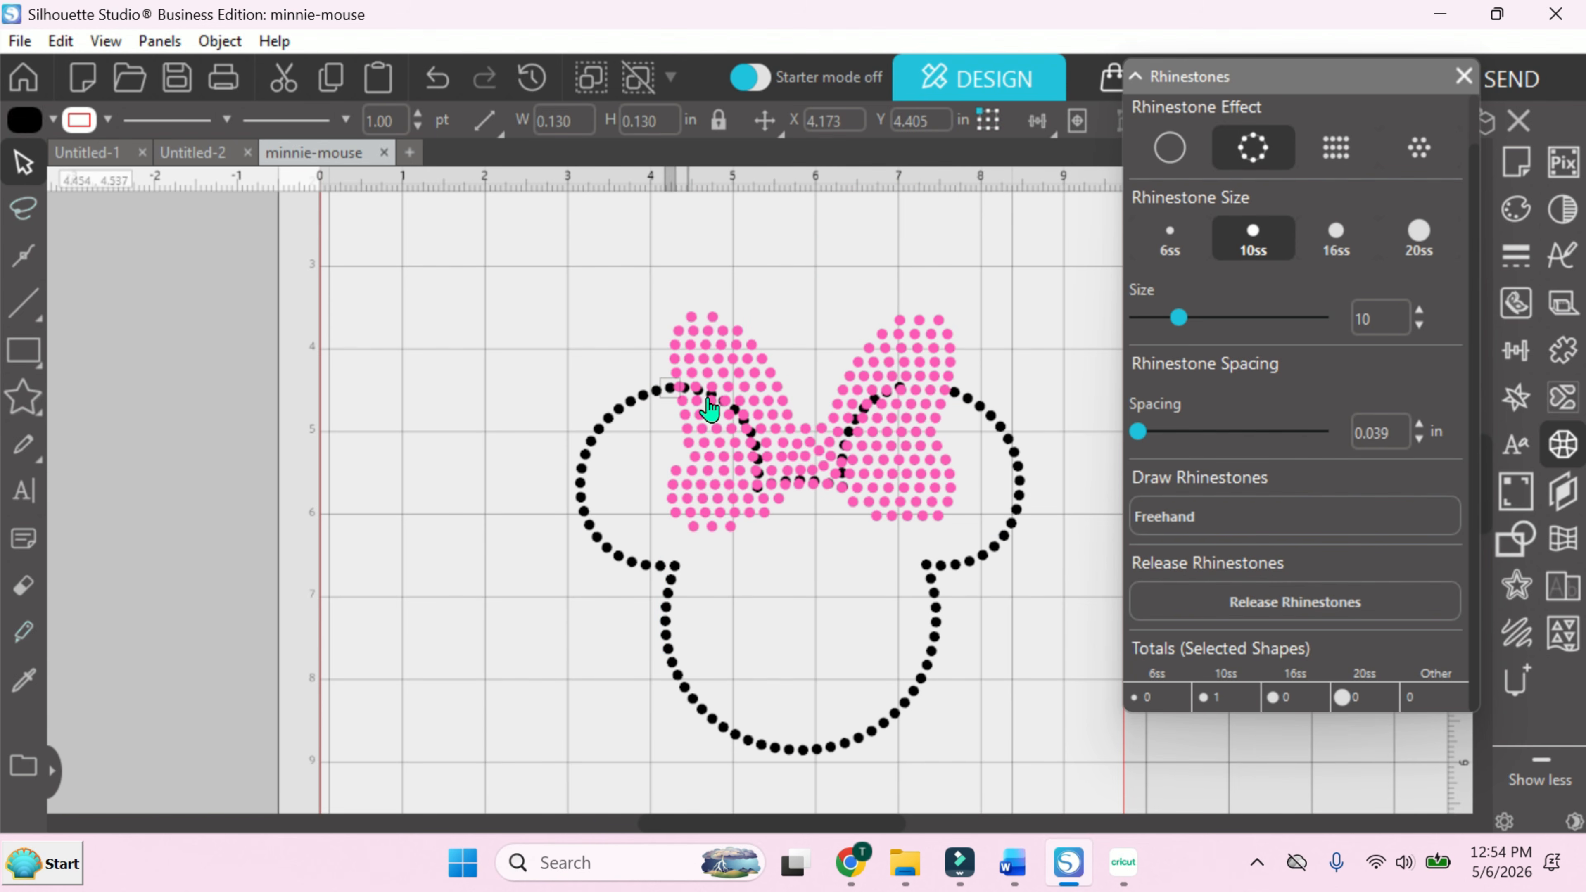
left_click_drag(710, 410, 811, 293)
left_click(783, 400)
Delete the covered stones at the top of the left ear and the row of stones joining the two ears.
left_click(686, 397)
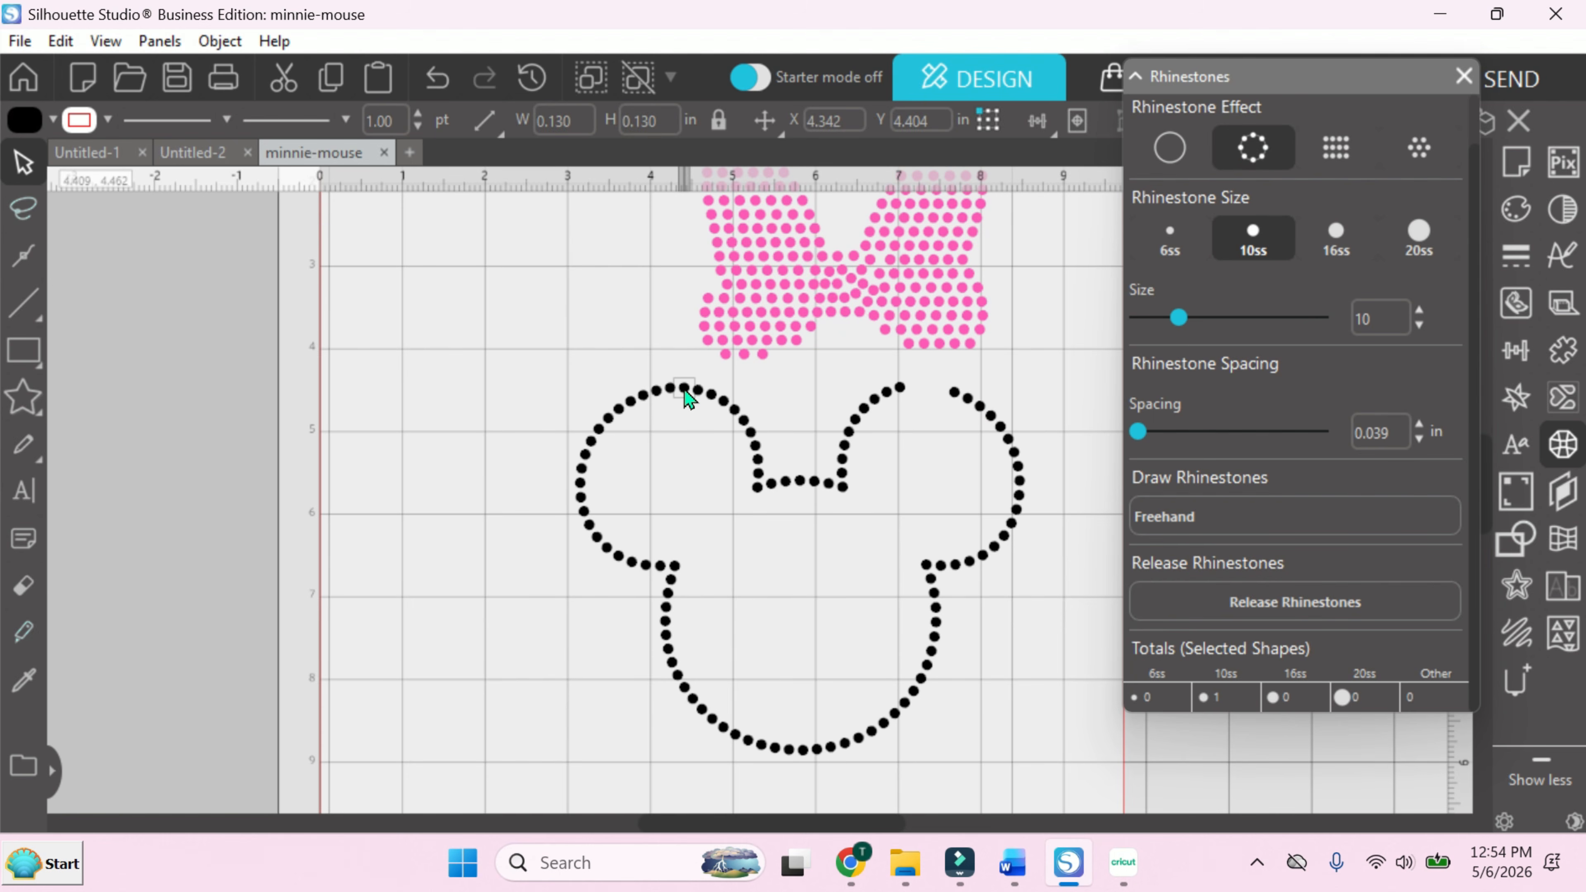
key("Delete")
left_click_drag(700, 391, 708, 410)
key("Delete")
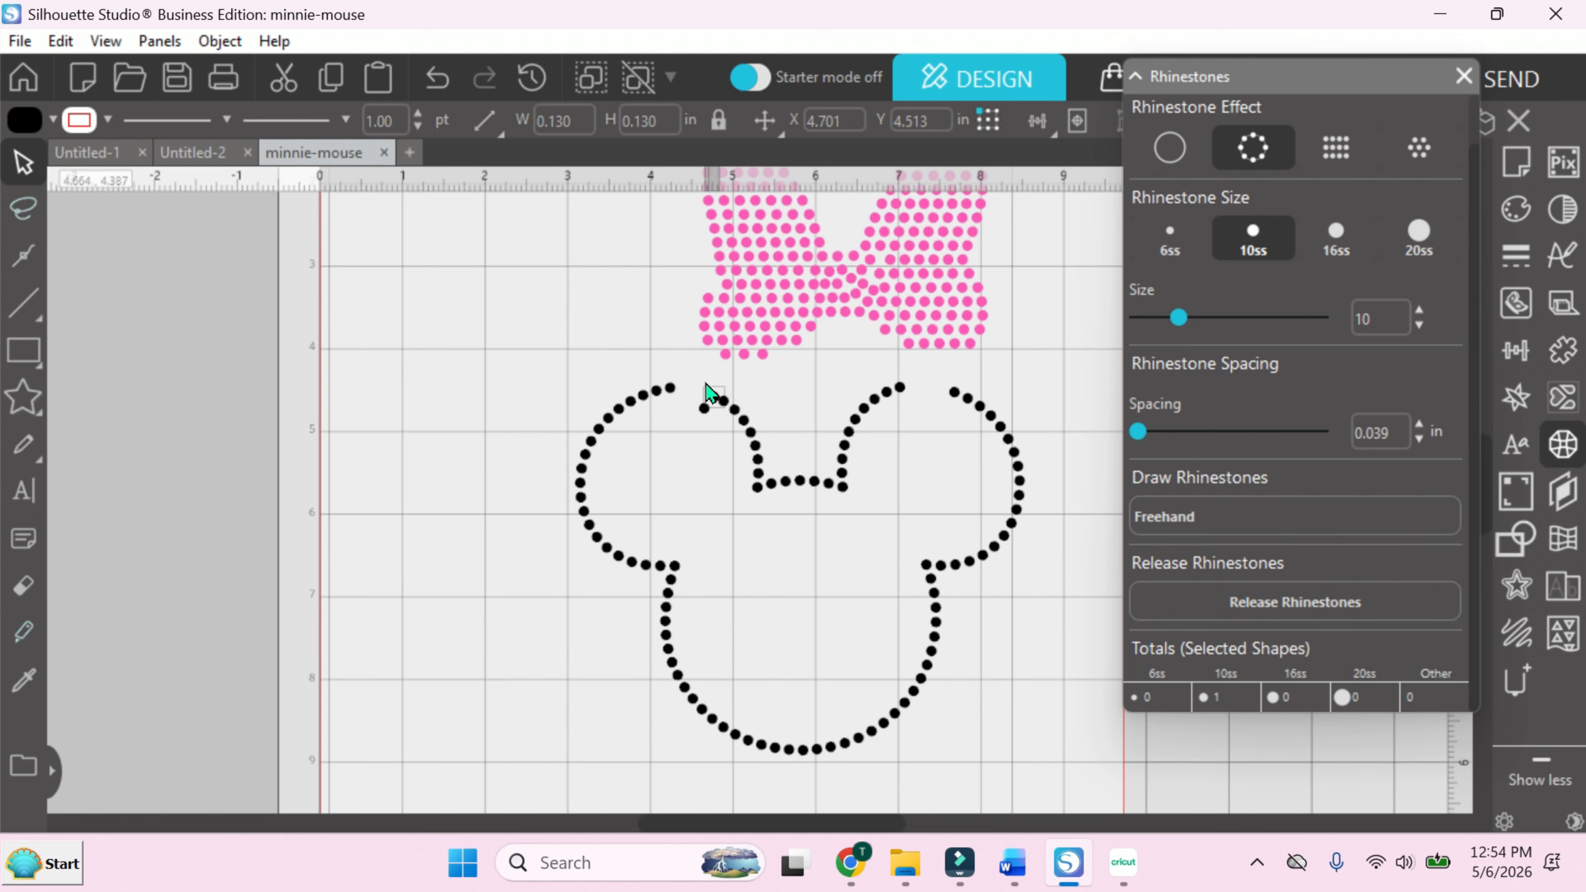
left_click_drag(749, 501, 857, 466)
key("Delete")
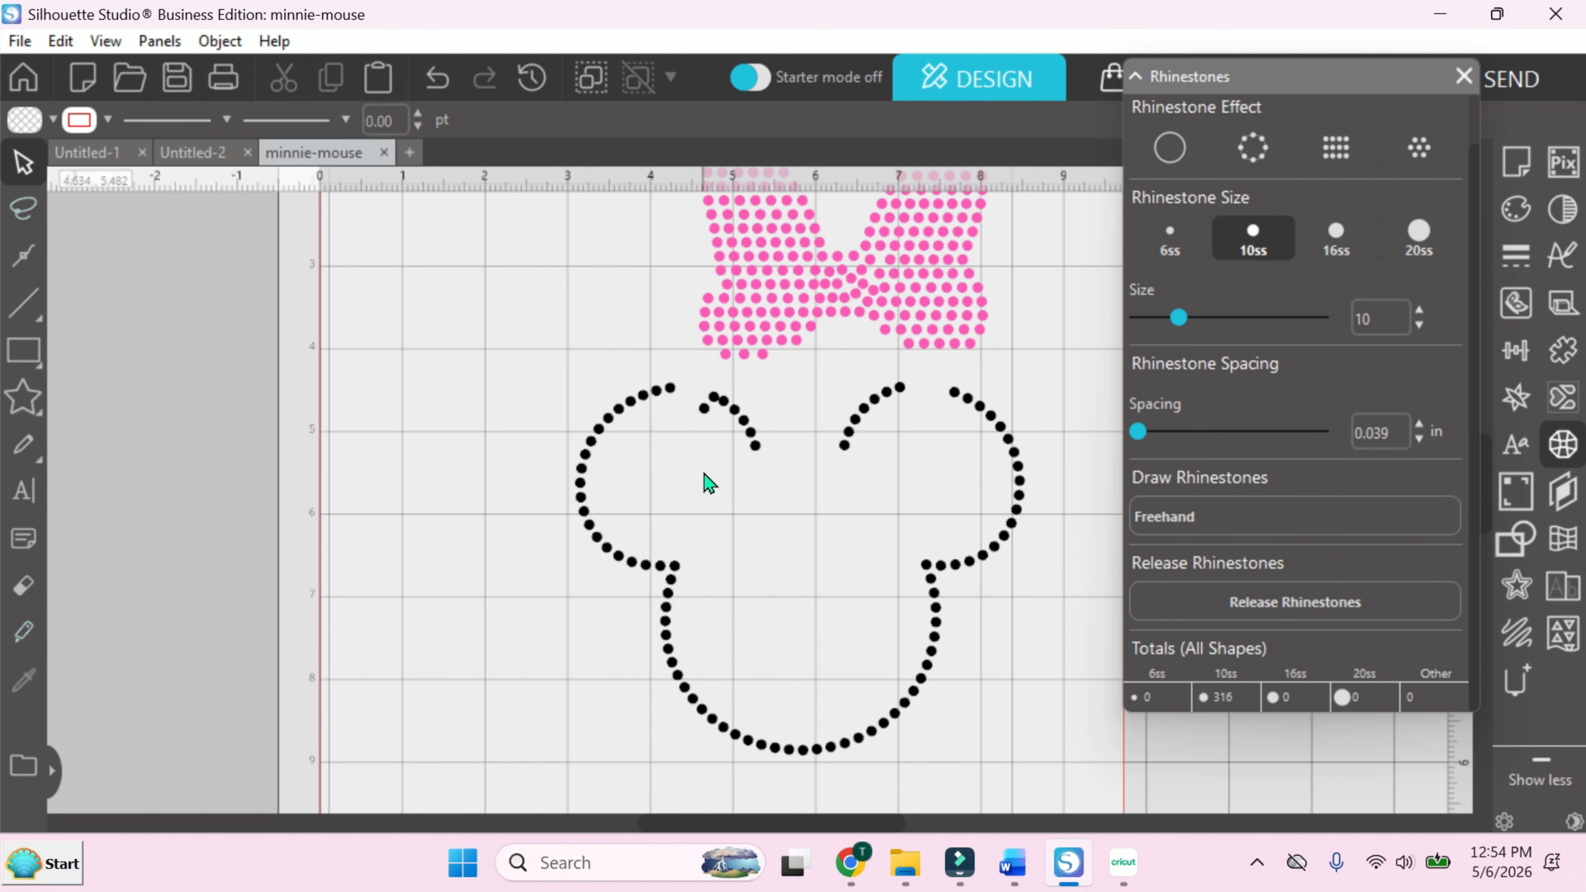
Delete the remaining stones along the inner curves of the left and right ears.
left_click(758, 448)
left_click(752, 433, "shift")
left_click(744, 421, "shift")
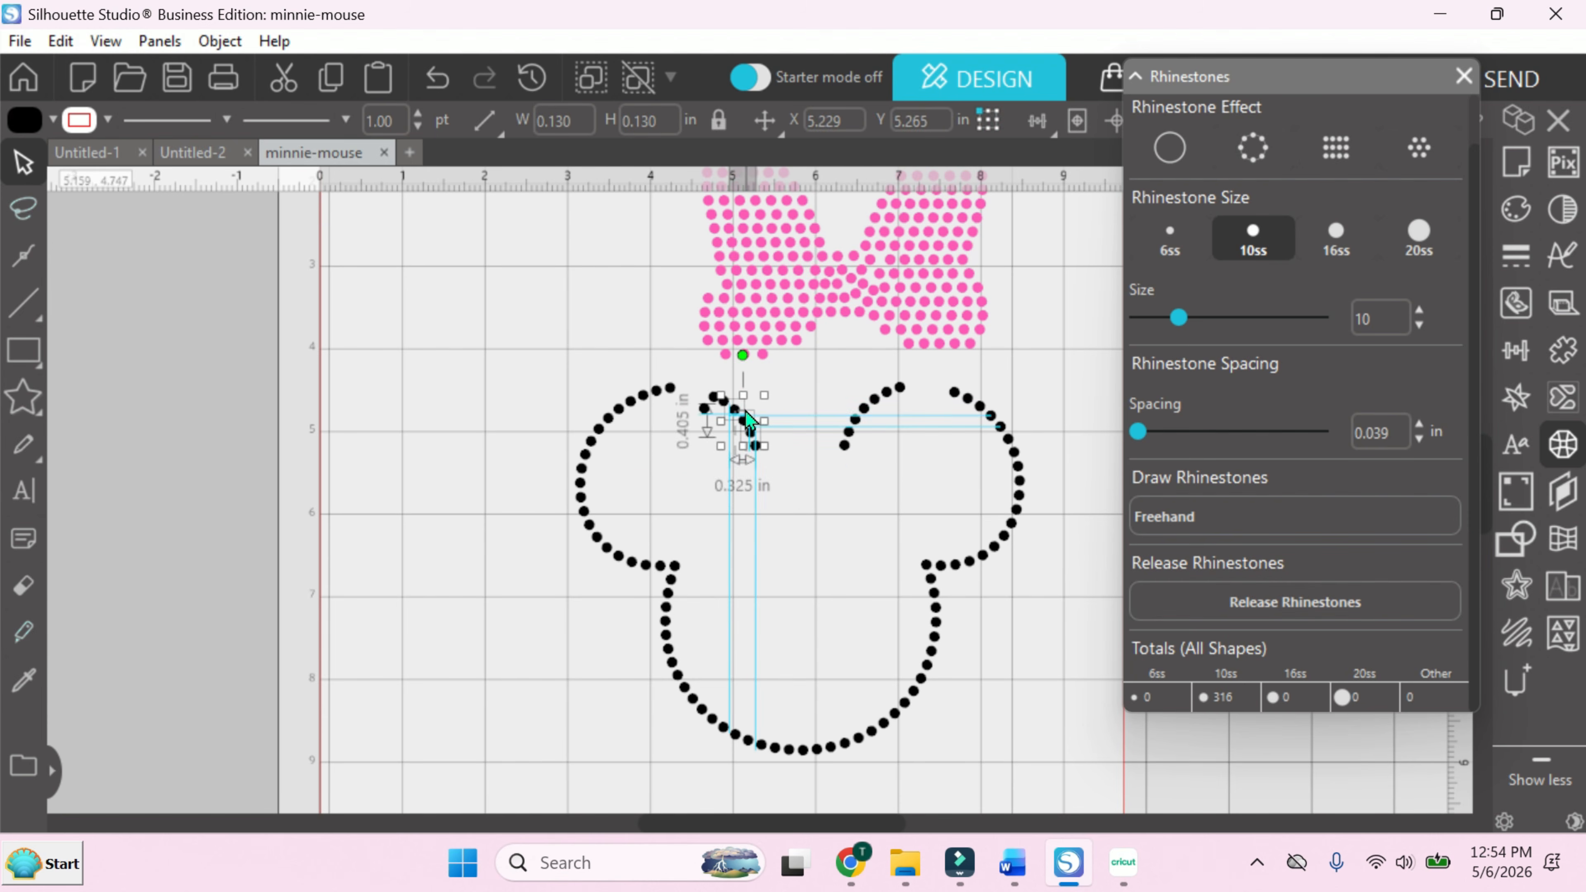
key("Delete")
left_click(705, 408)
key("Delete")
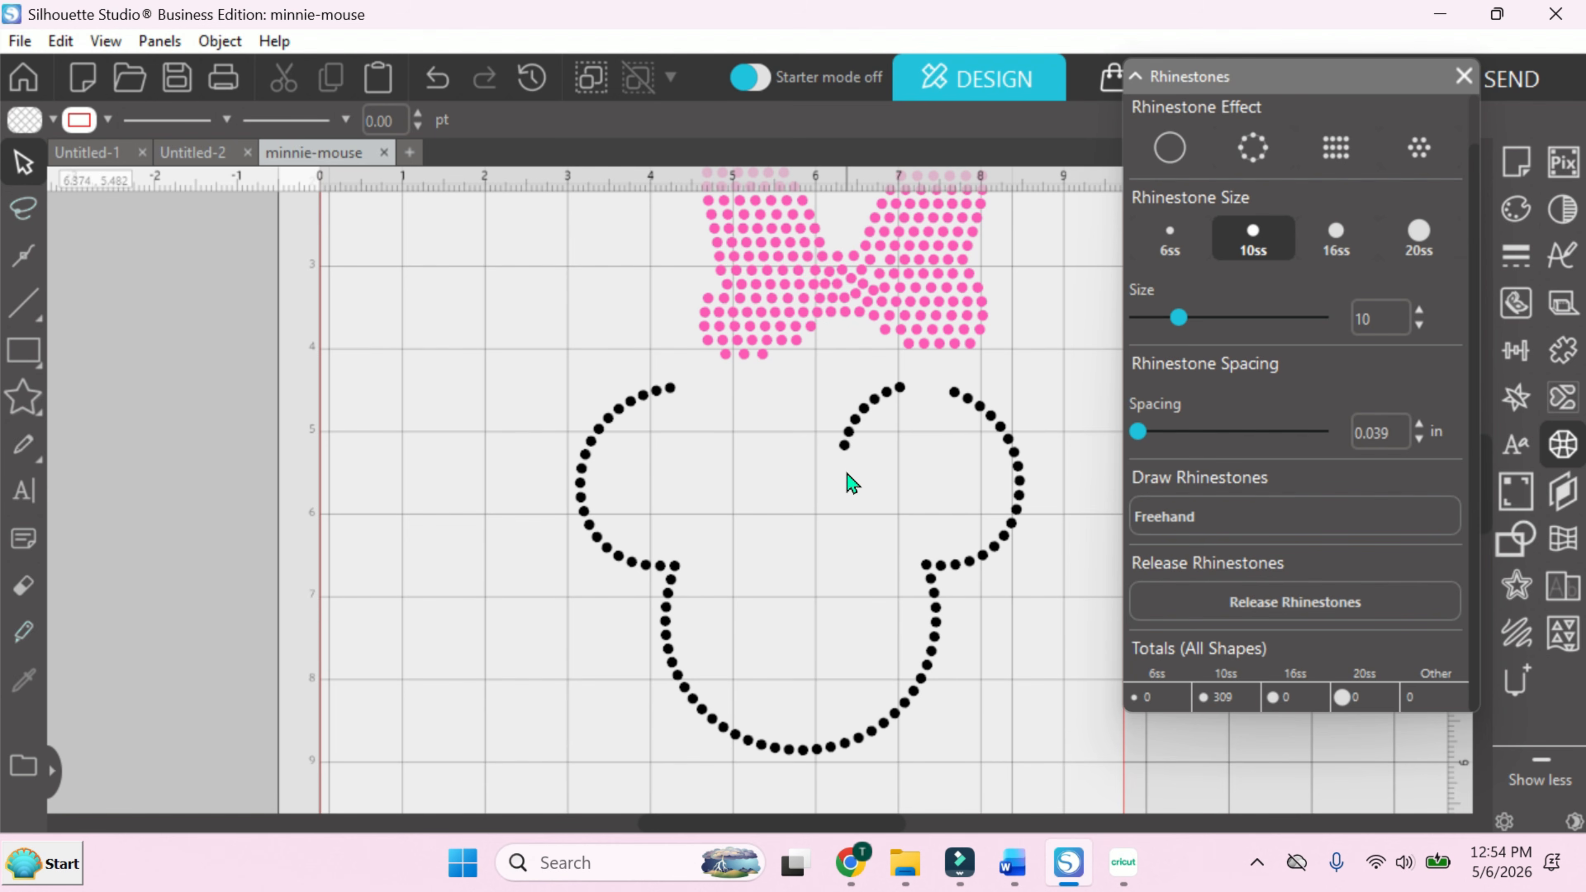
left_click_drag(850, 478, 907, 418)
key("Delete")
Place the bow between the ears and duplicate the right ear's end stone into the gap beside the bow.
left_click_drag(814, 304, 781, 421)
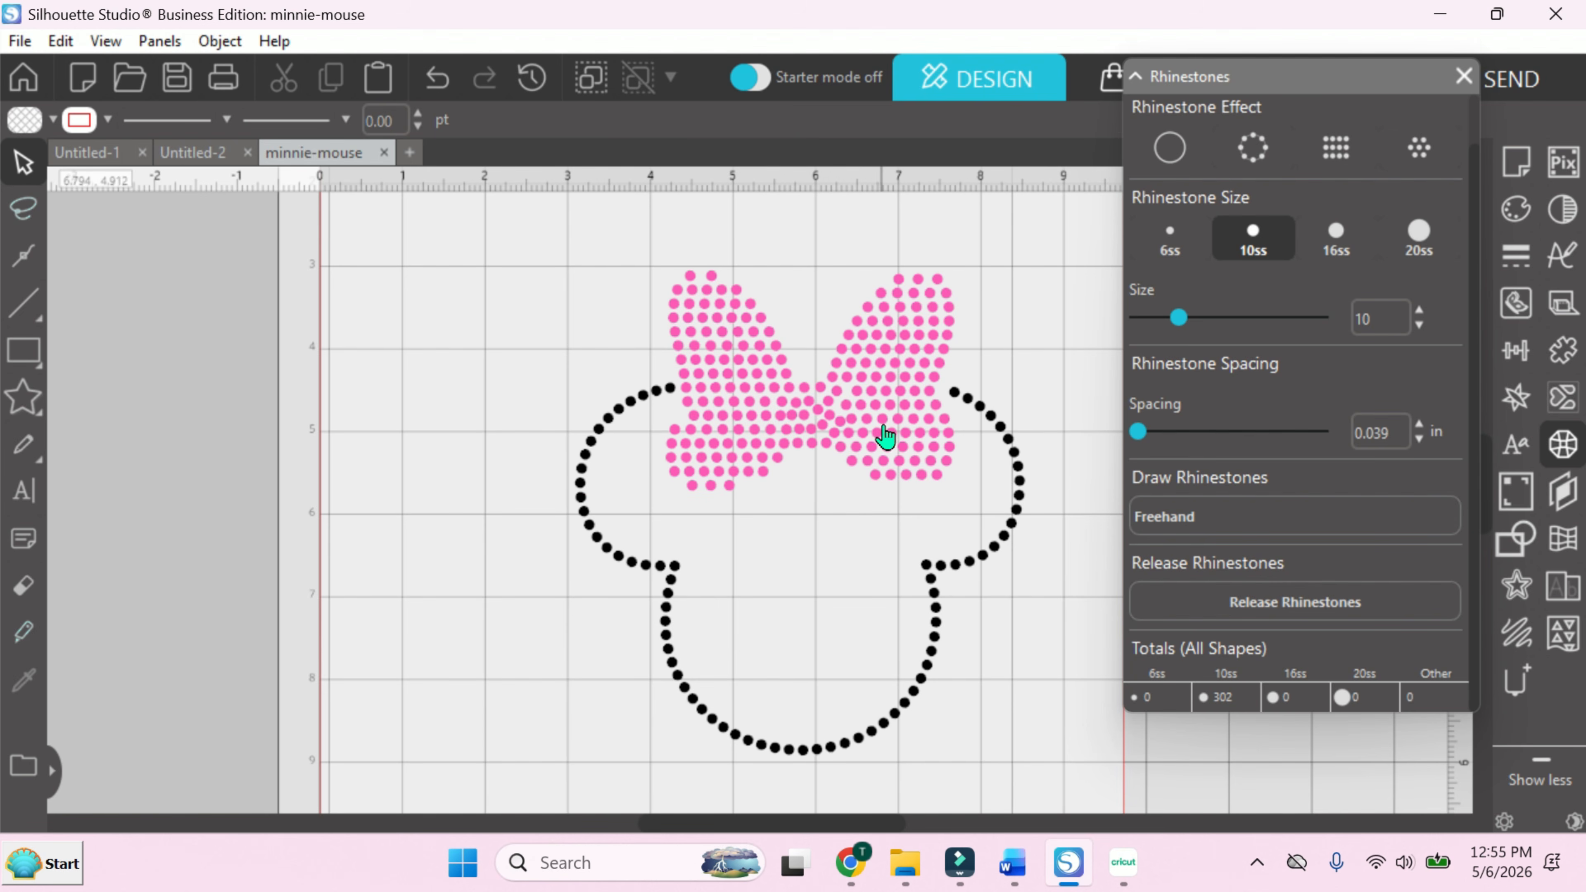
left_click(957, 393)
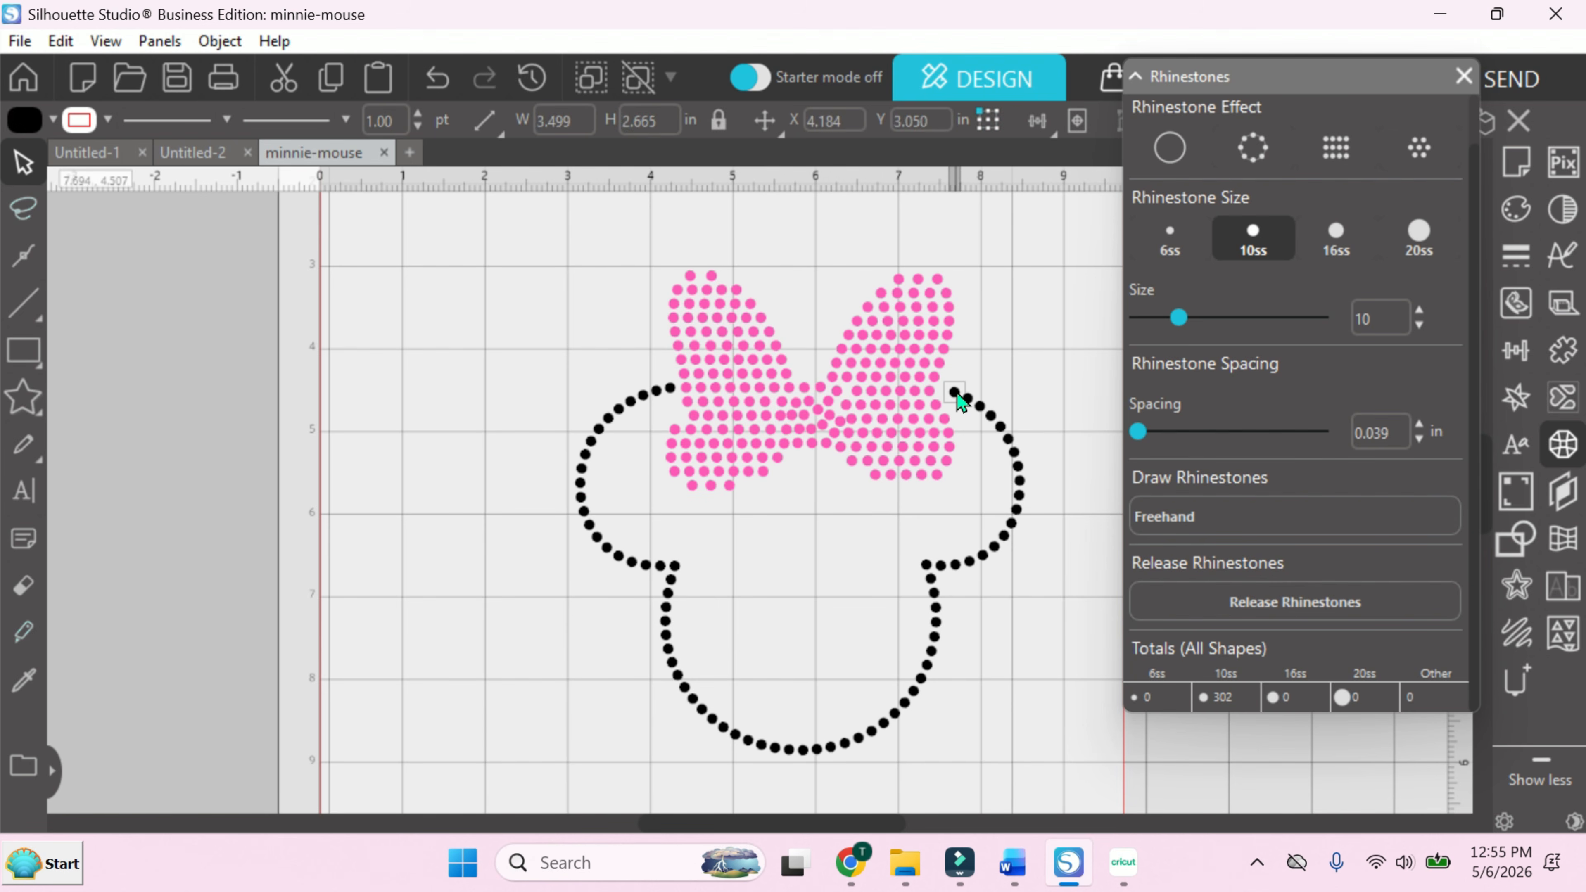
right_click(957, 393)
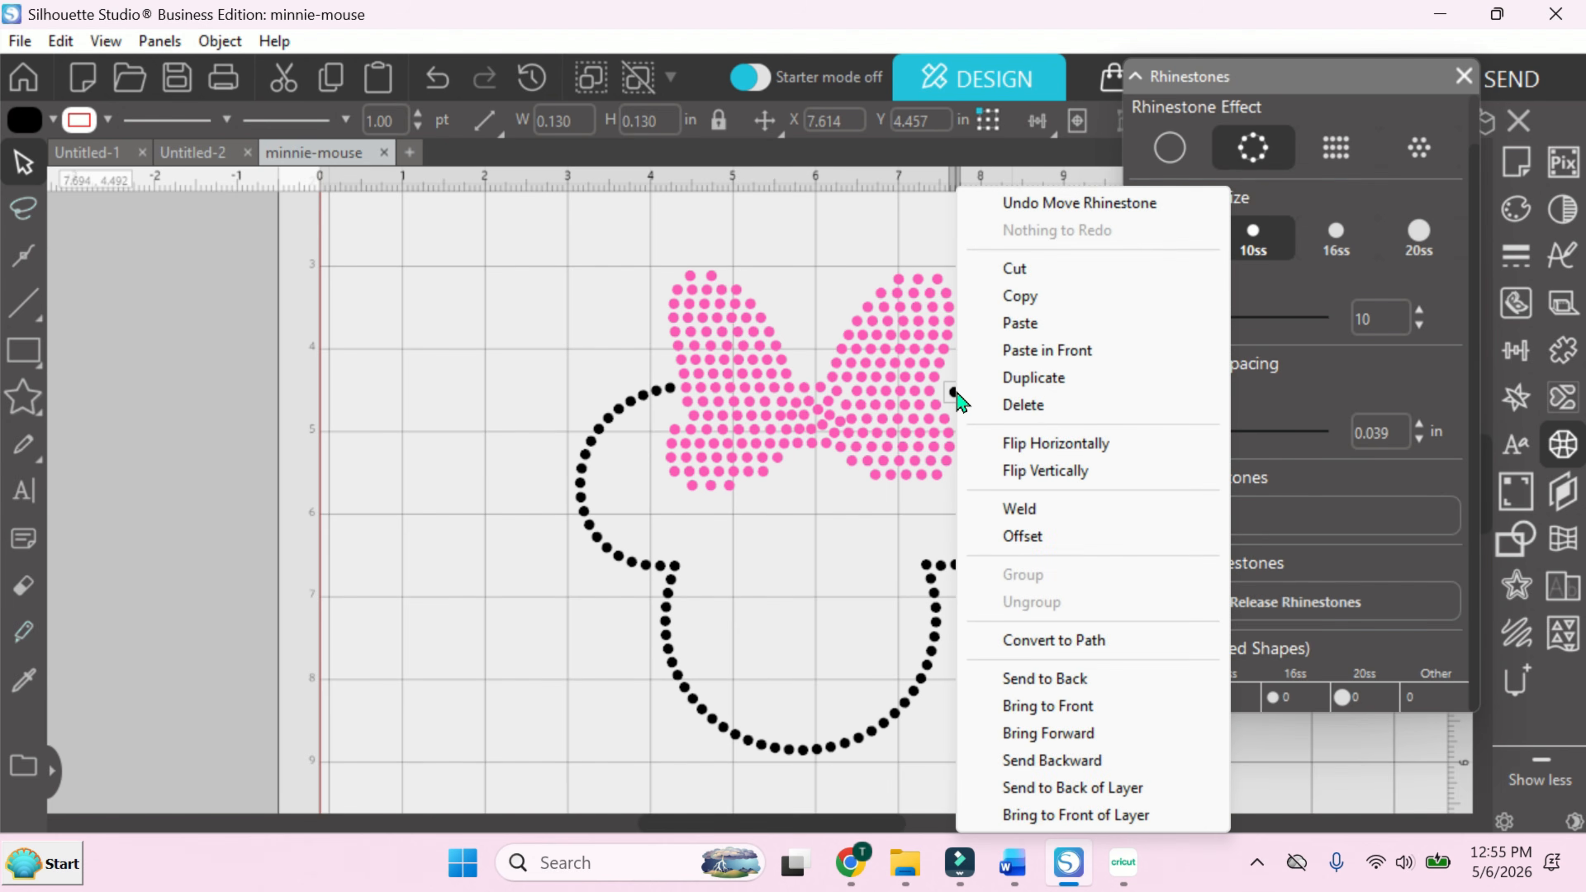
left_click(982, 383)
left_click_drag(983, 393, 945, 388)
left_click(1041, 509)
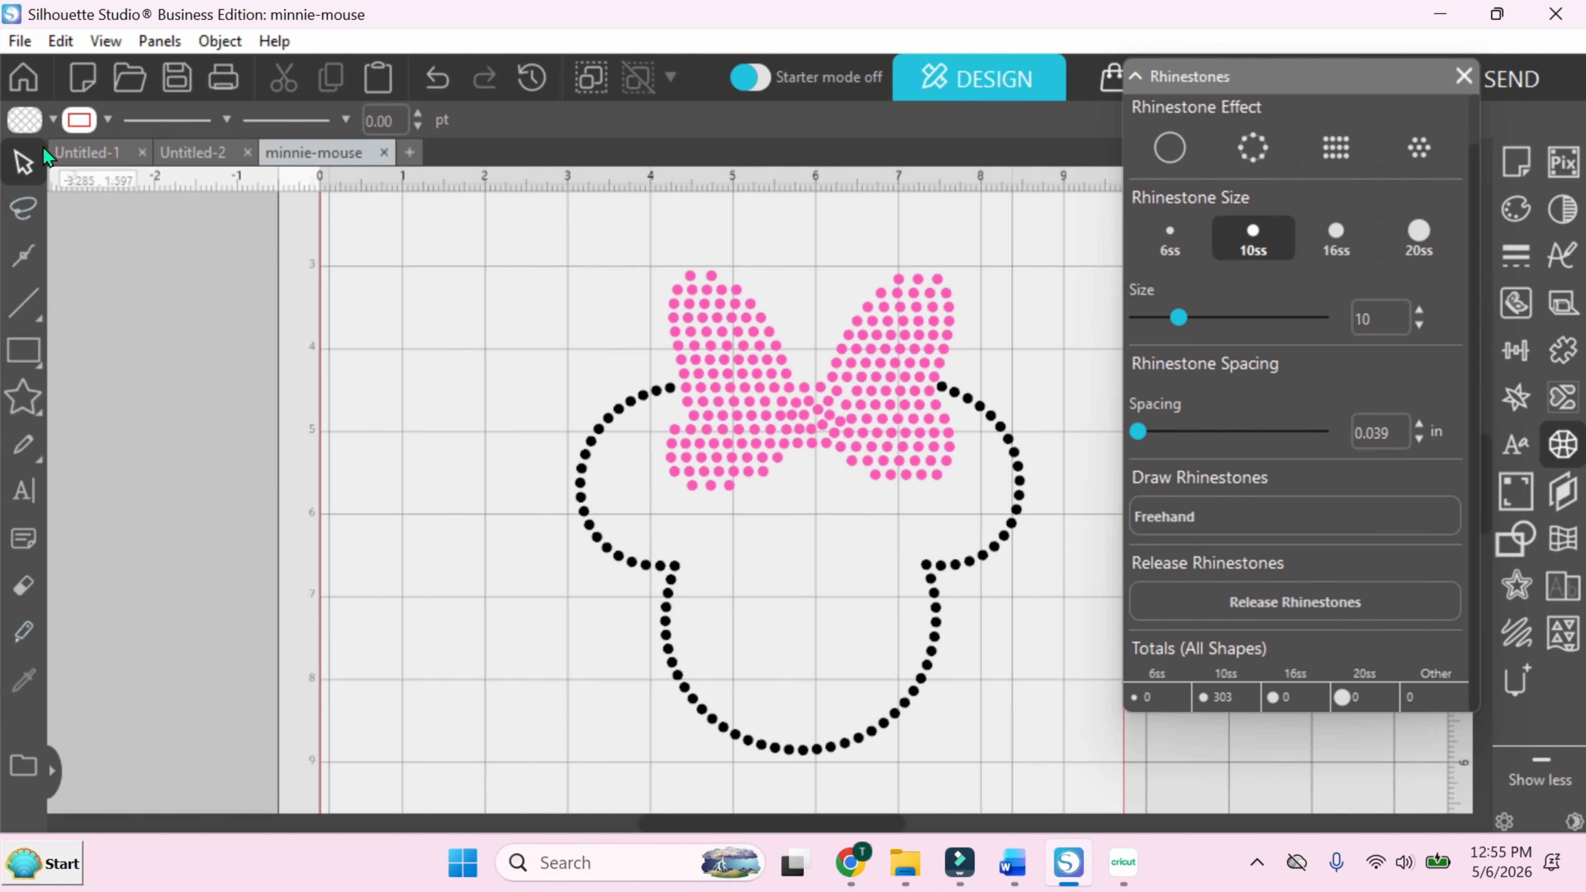
Save the rhinestone design to the Mickey Mouse folder as an SVG file named minnie-mouse3.svg.
left_click(20, 43)
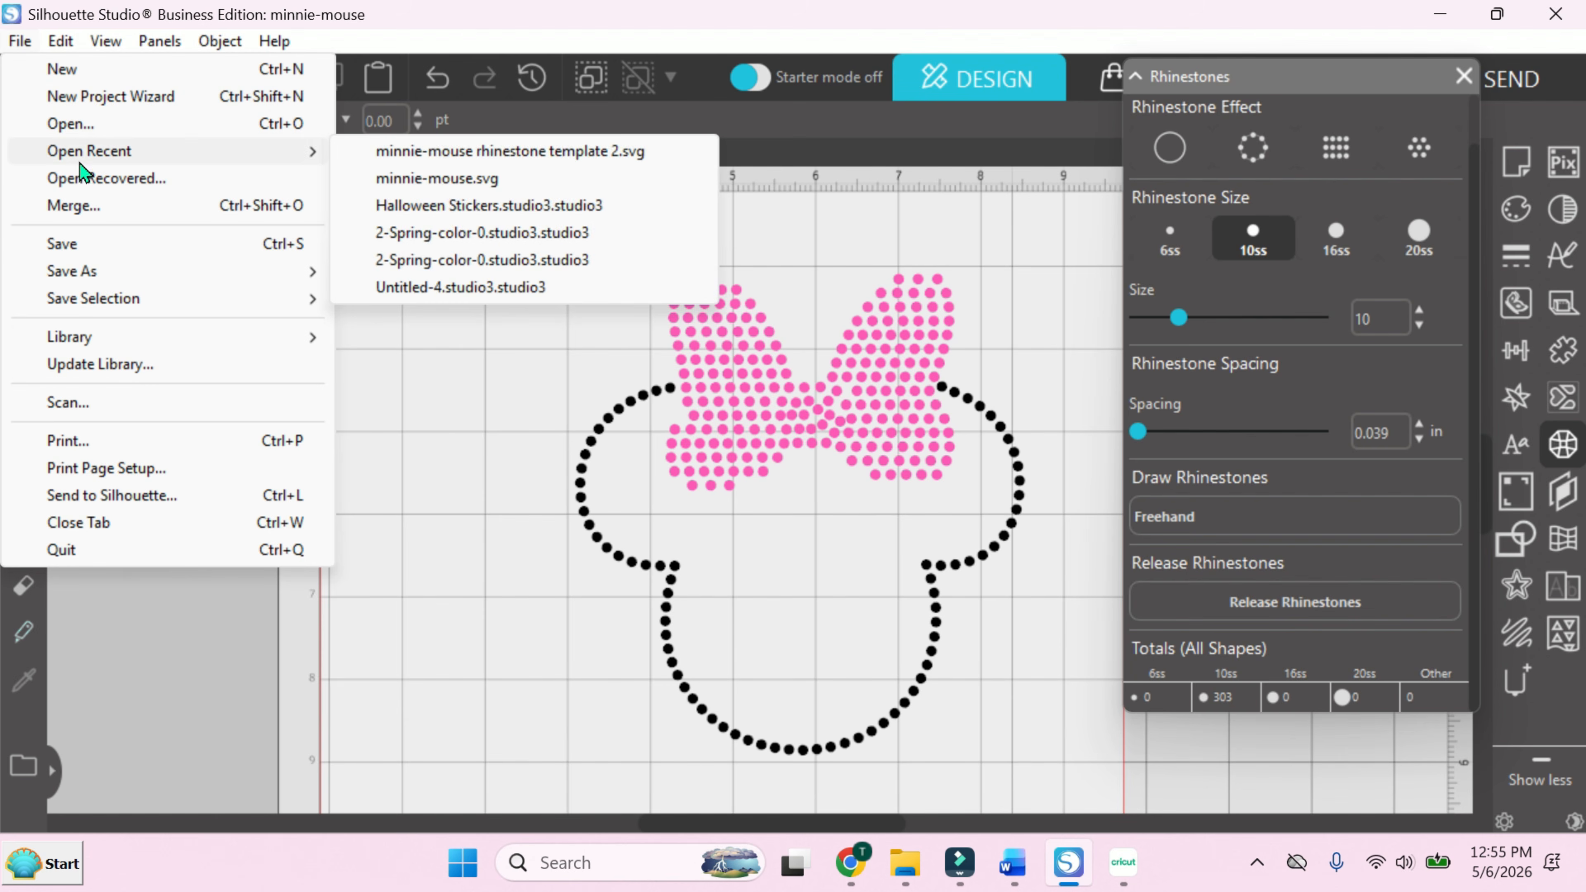
mouse_move(78, 275)
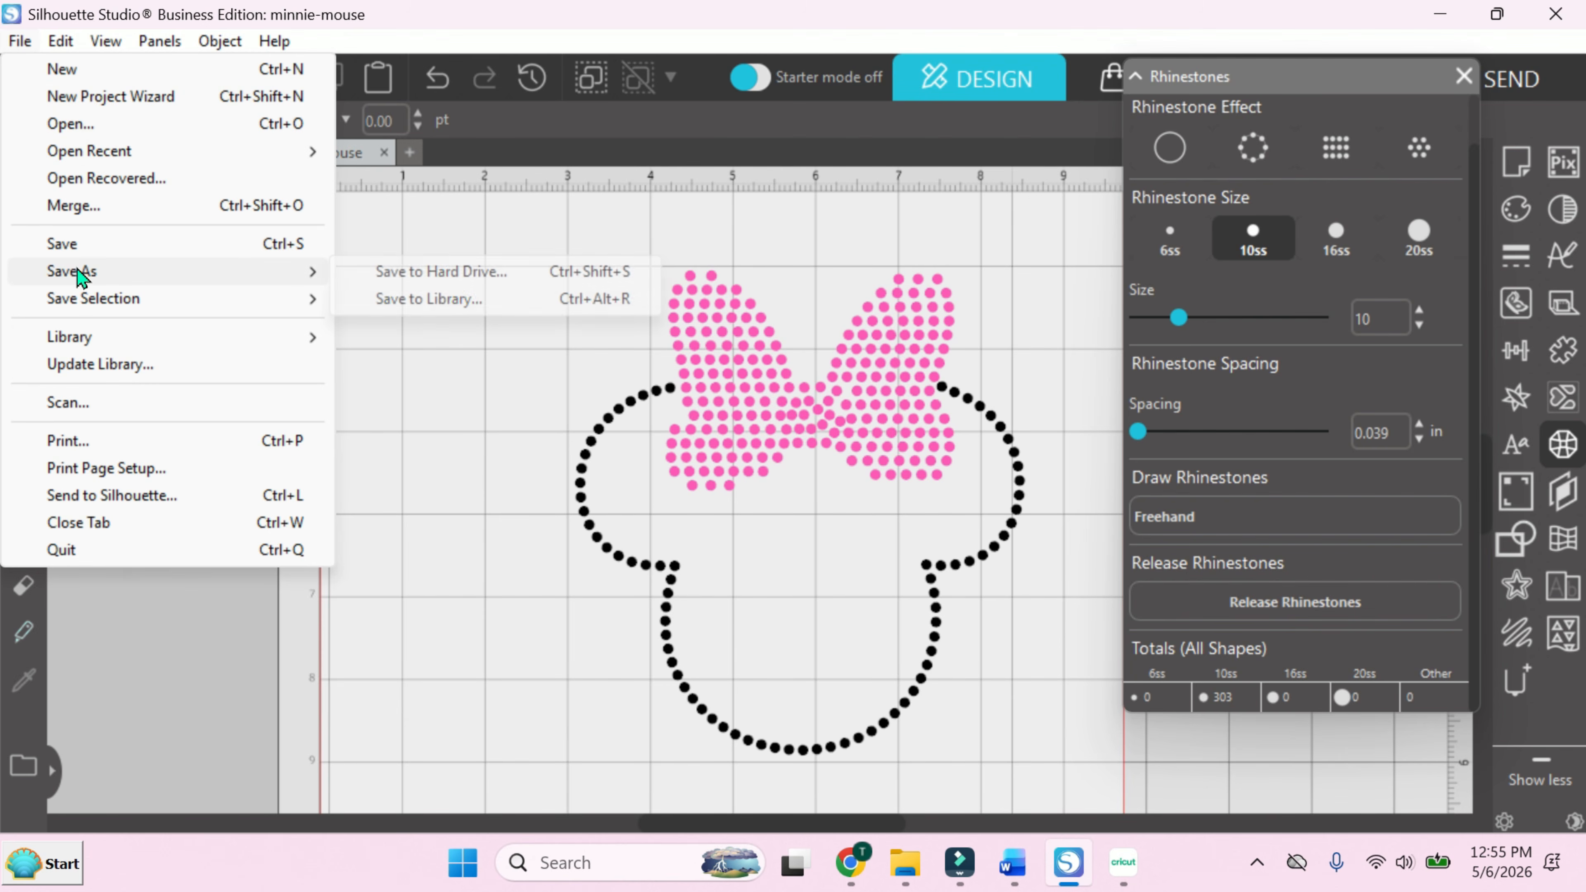
left_click(425, 276)
left_click(310, 469)
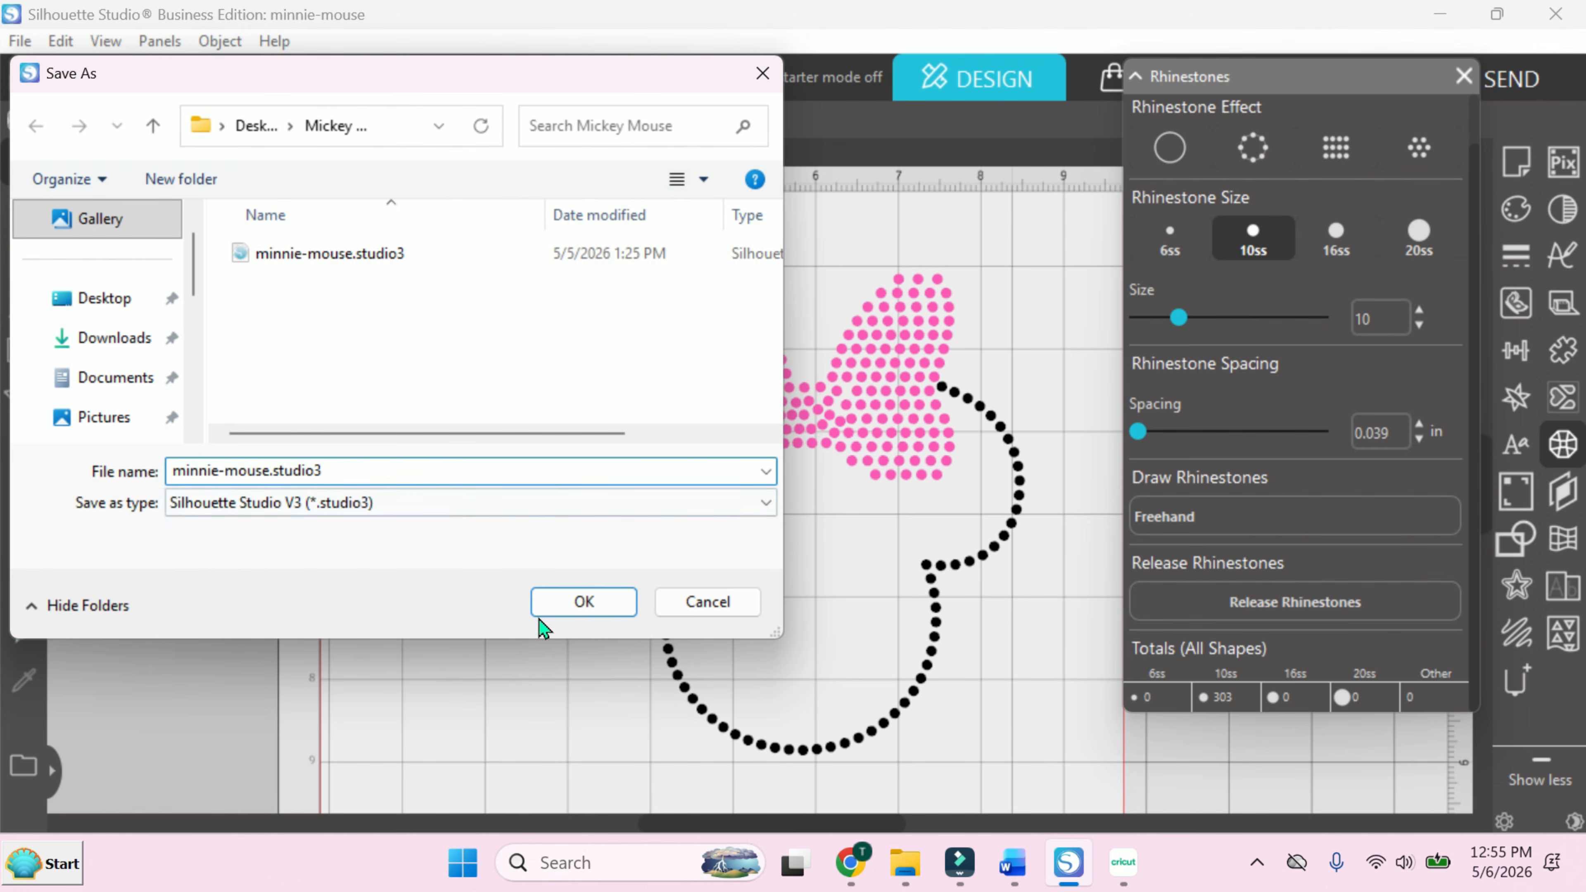
left_click(414, 505)
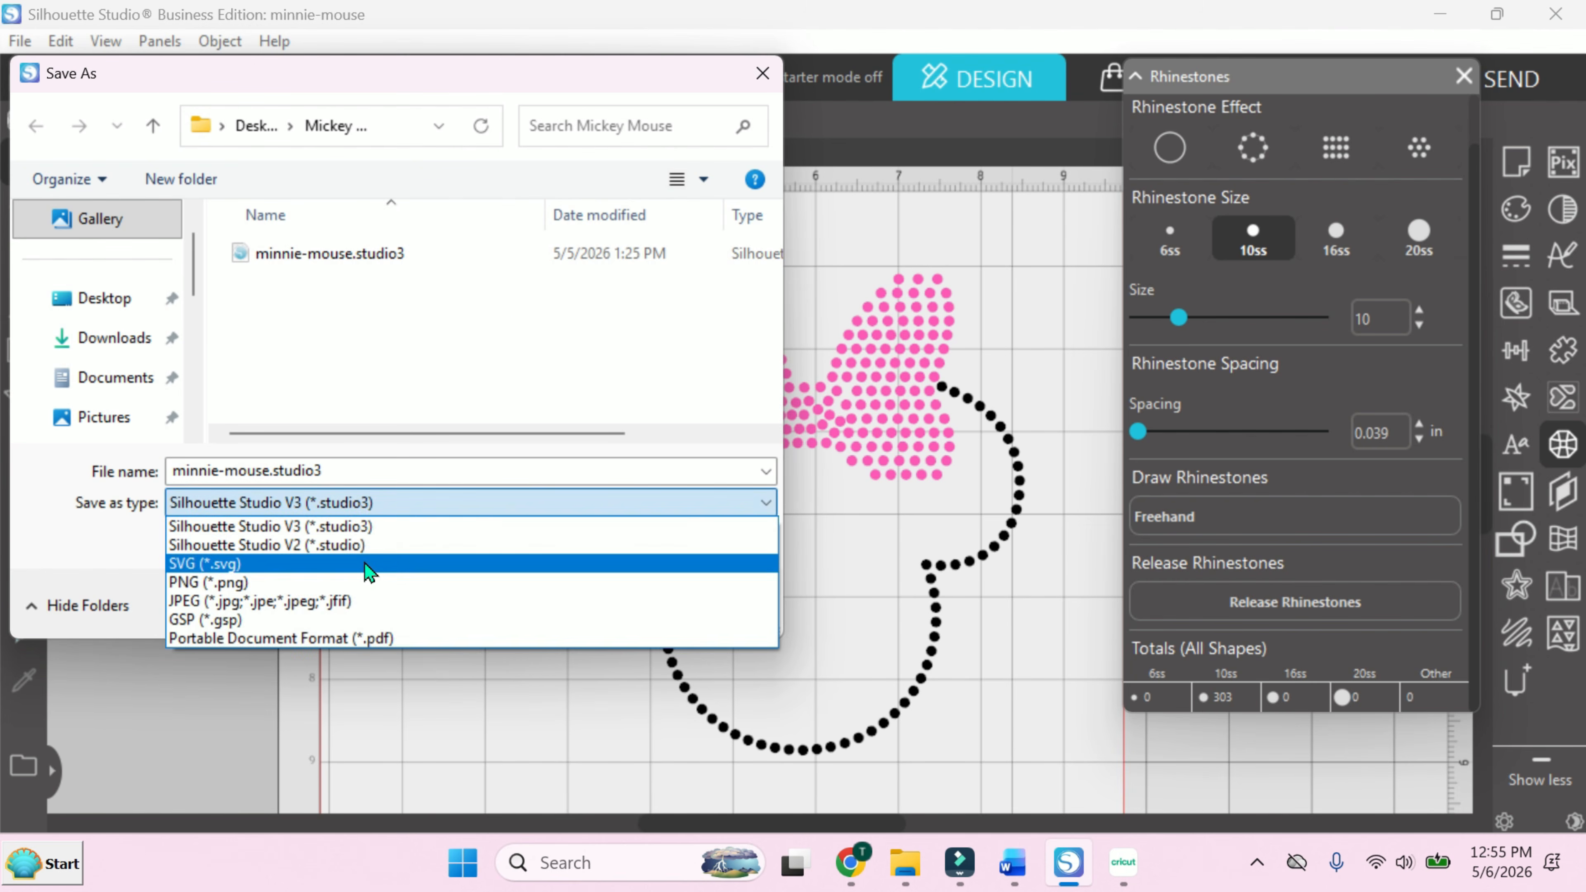
left_click(412, 559)
left_click(301, 472)
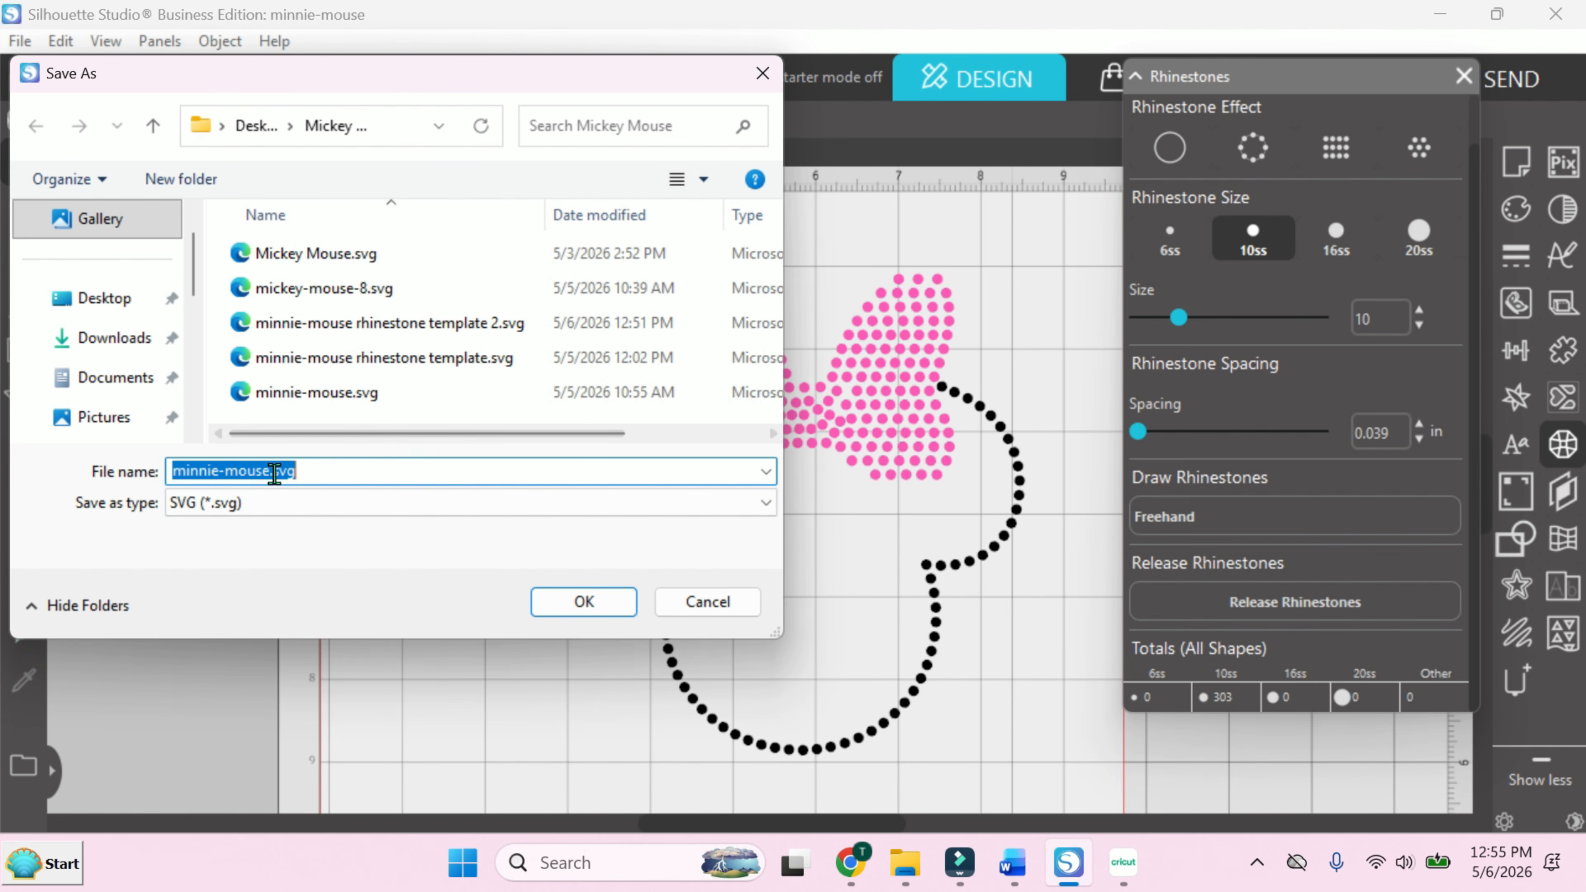
left_click_drag(263, 471, 279, 468)
key("Right")
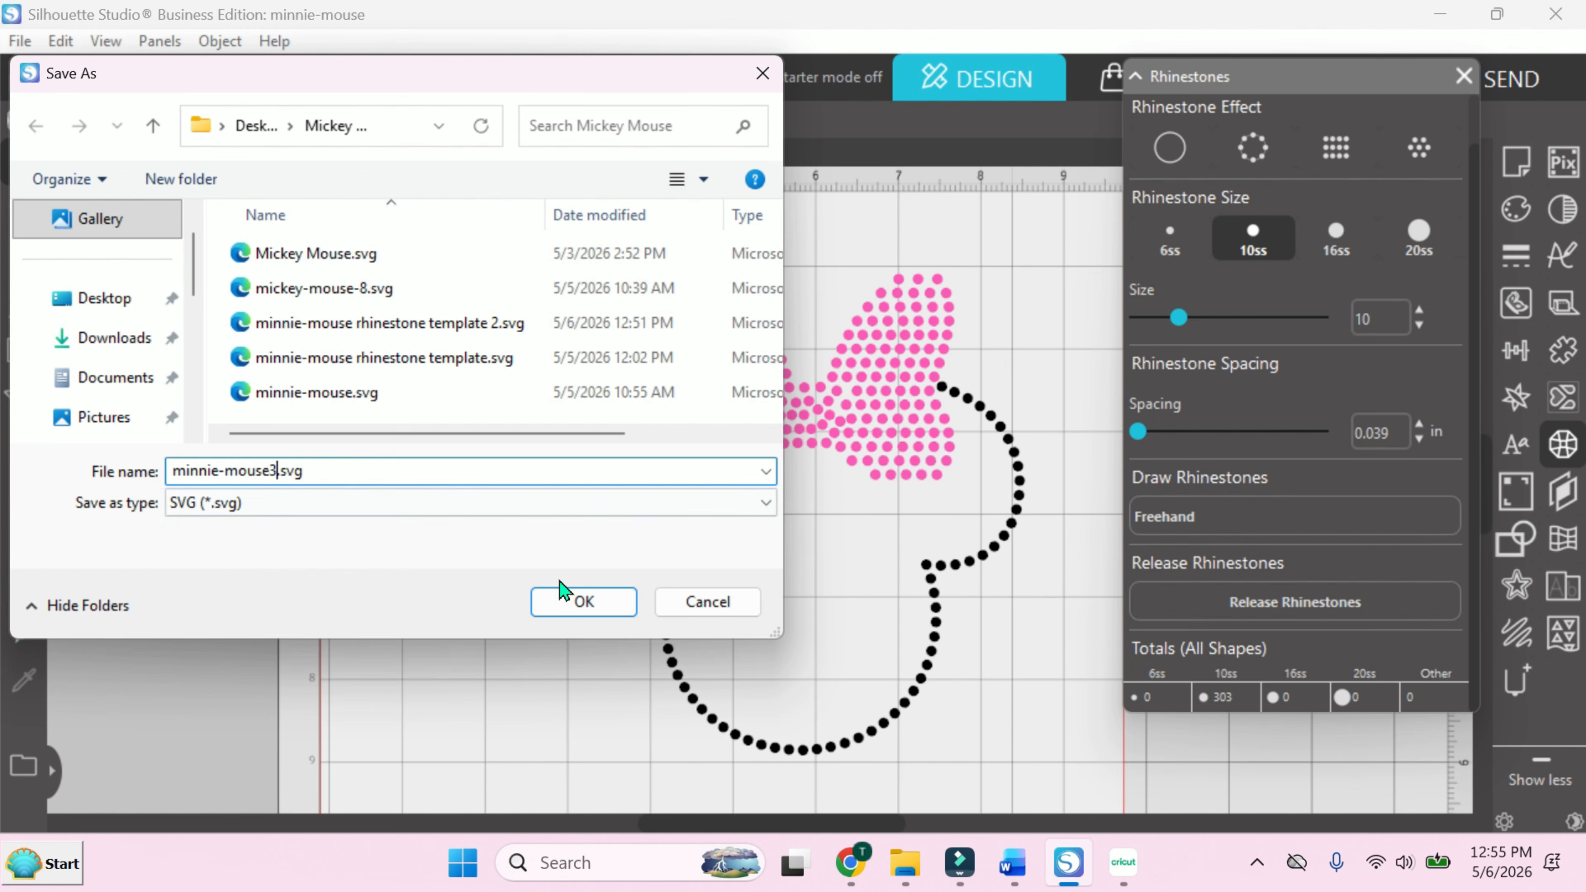
left_click(607, 601)
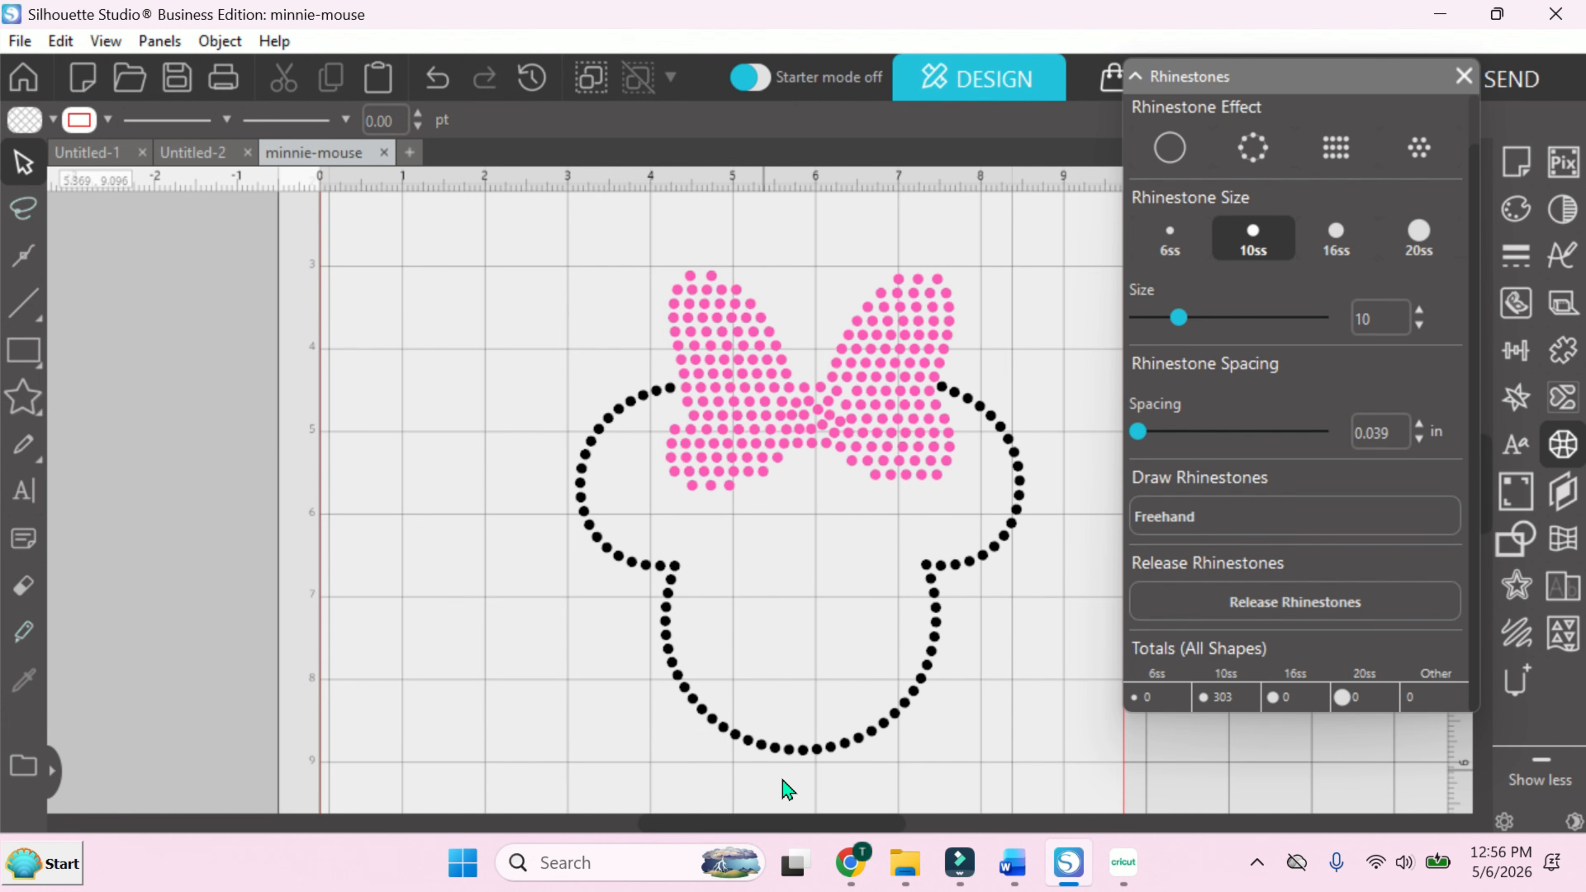
Switch to Cricut Design Space and upload minnie-mouse3.svg onto the Minnie Rhinestones canvas.
left_click(1124, 866)
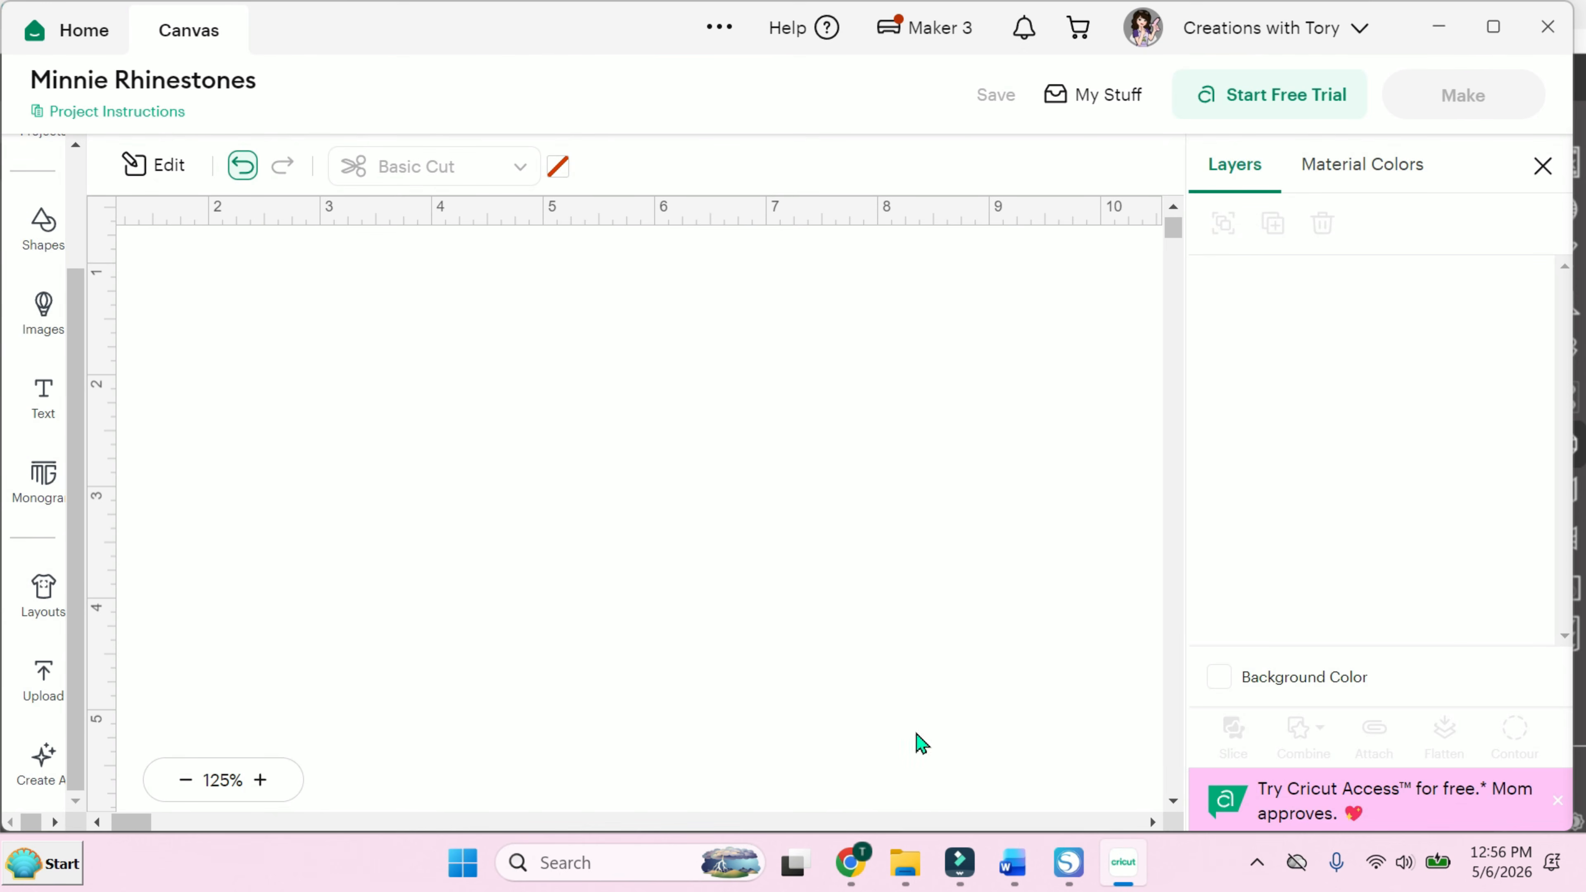
left_click(55, 694)
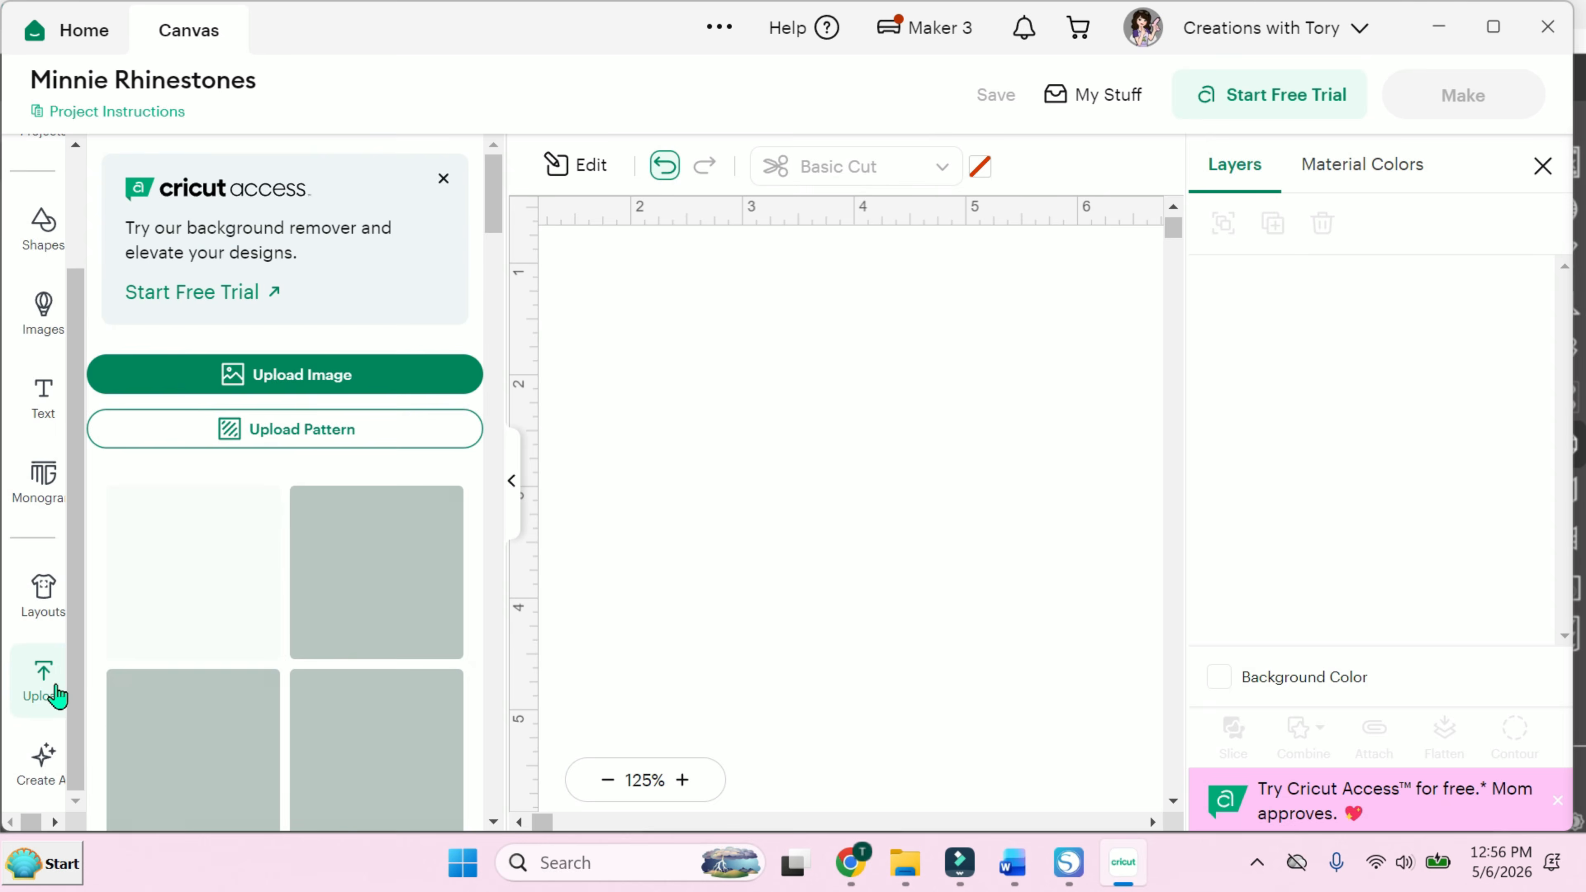
left_click(359, 374)
left_click(882, 594)
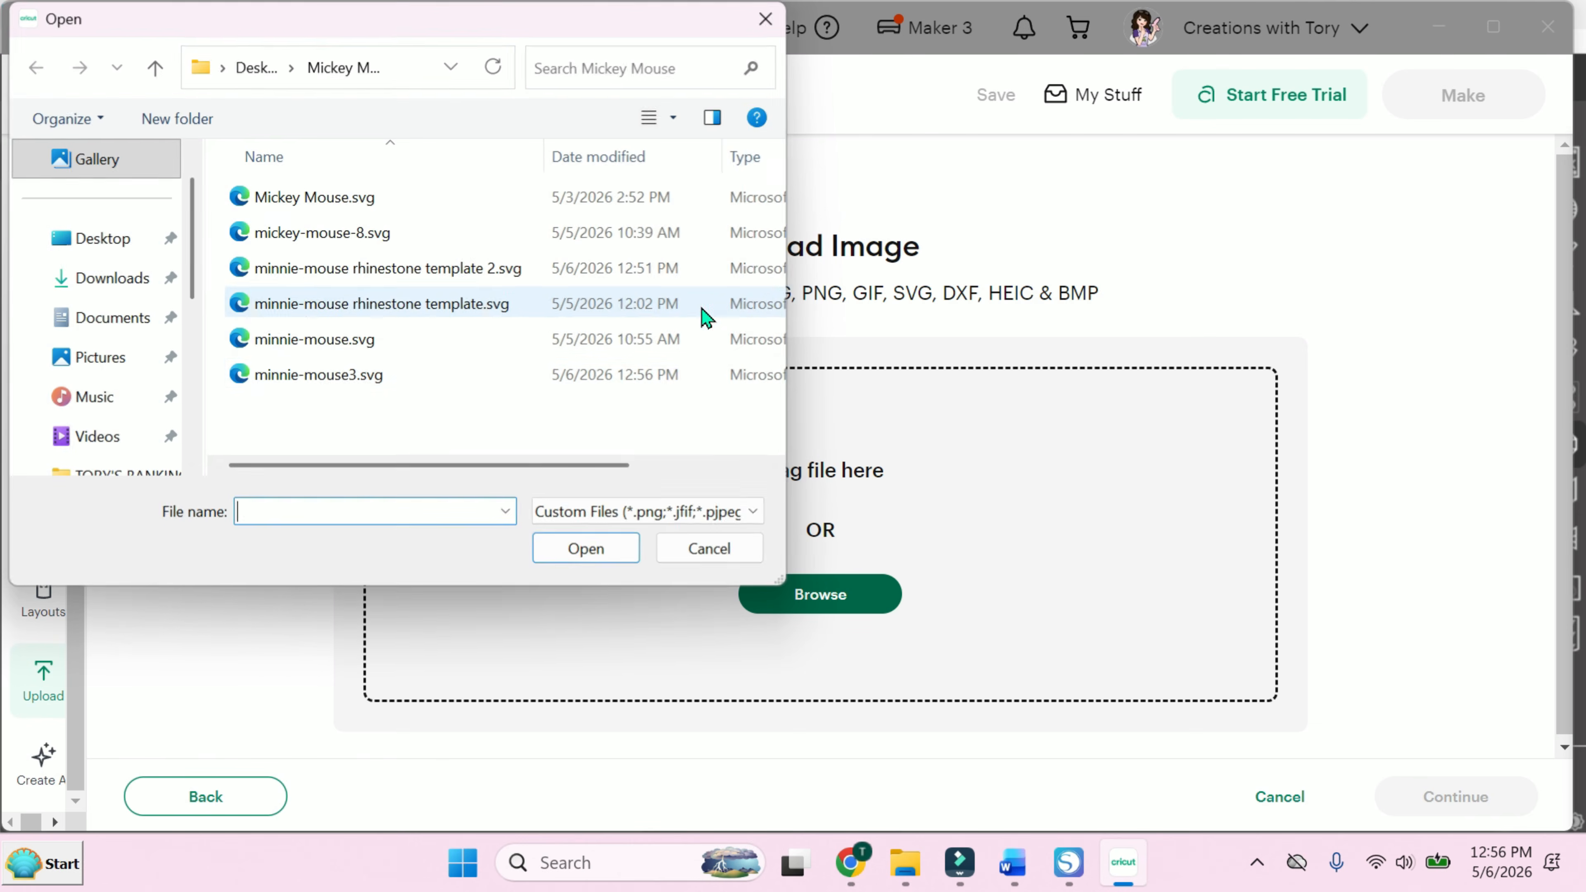
double_click(308, 378)
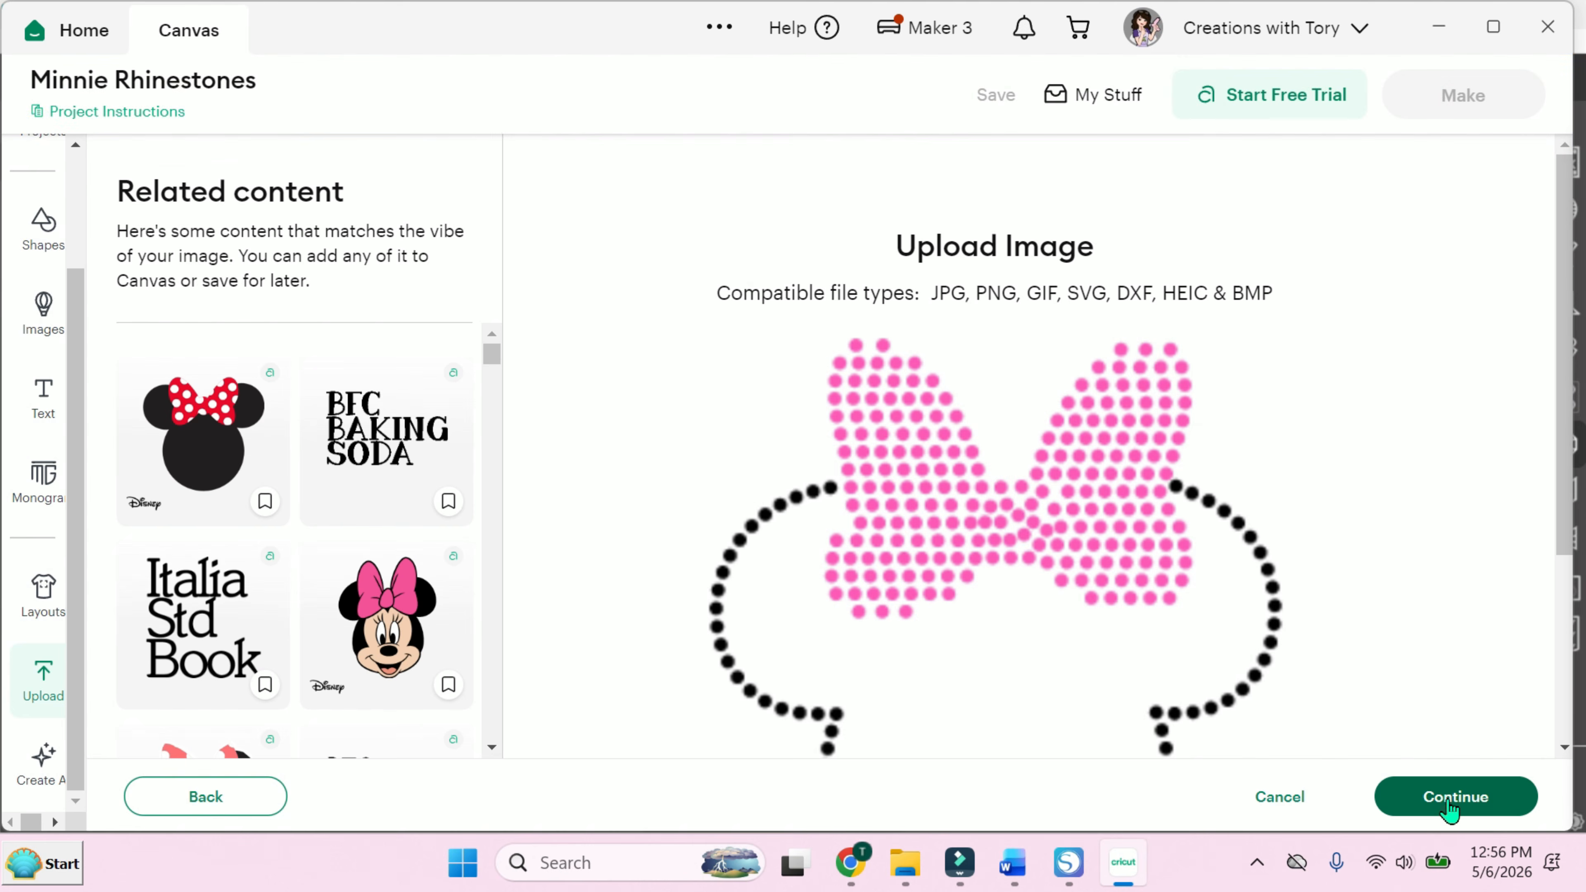
left_click(1454, 803)
left_click(1447, 808)
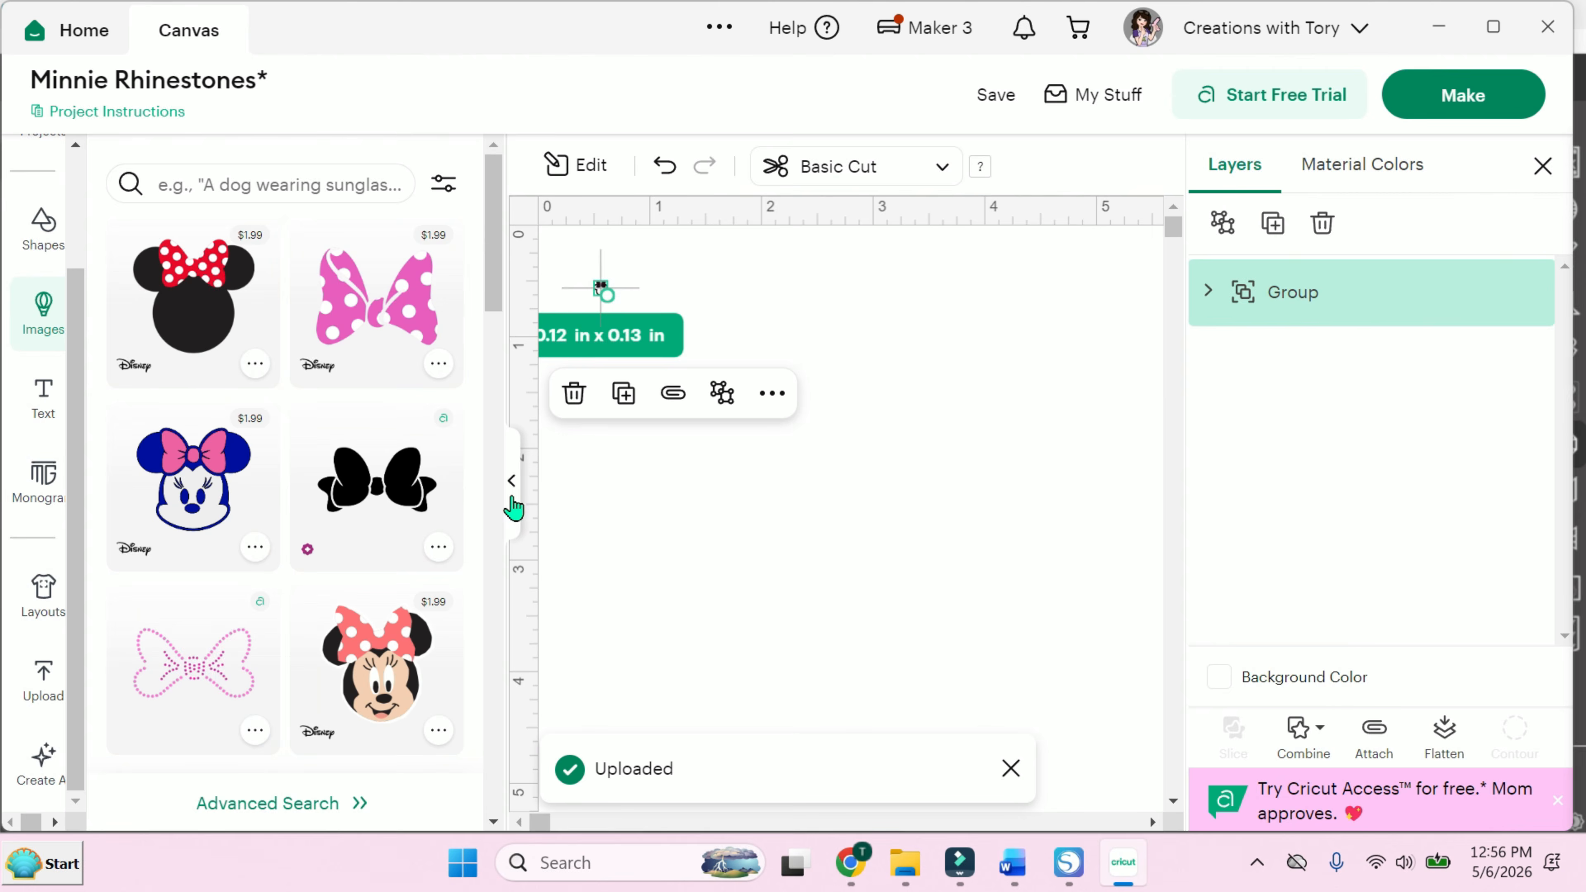
Enlarge the uploaded rhinestone design to about 6.85 x 7.38 in and move it to the middle of the canvas.
left_click(515, 500)
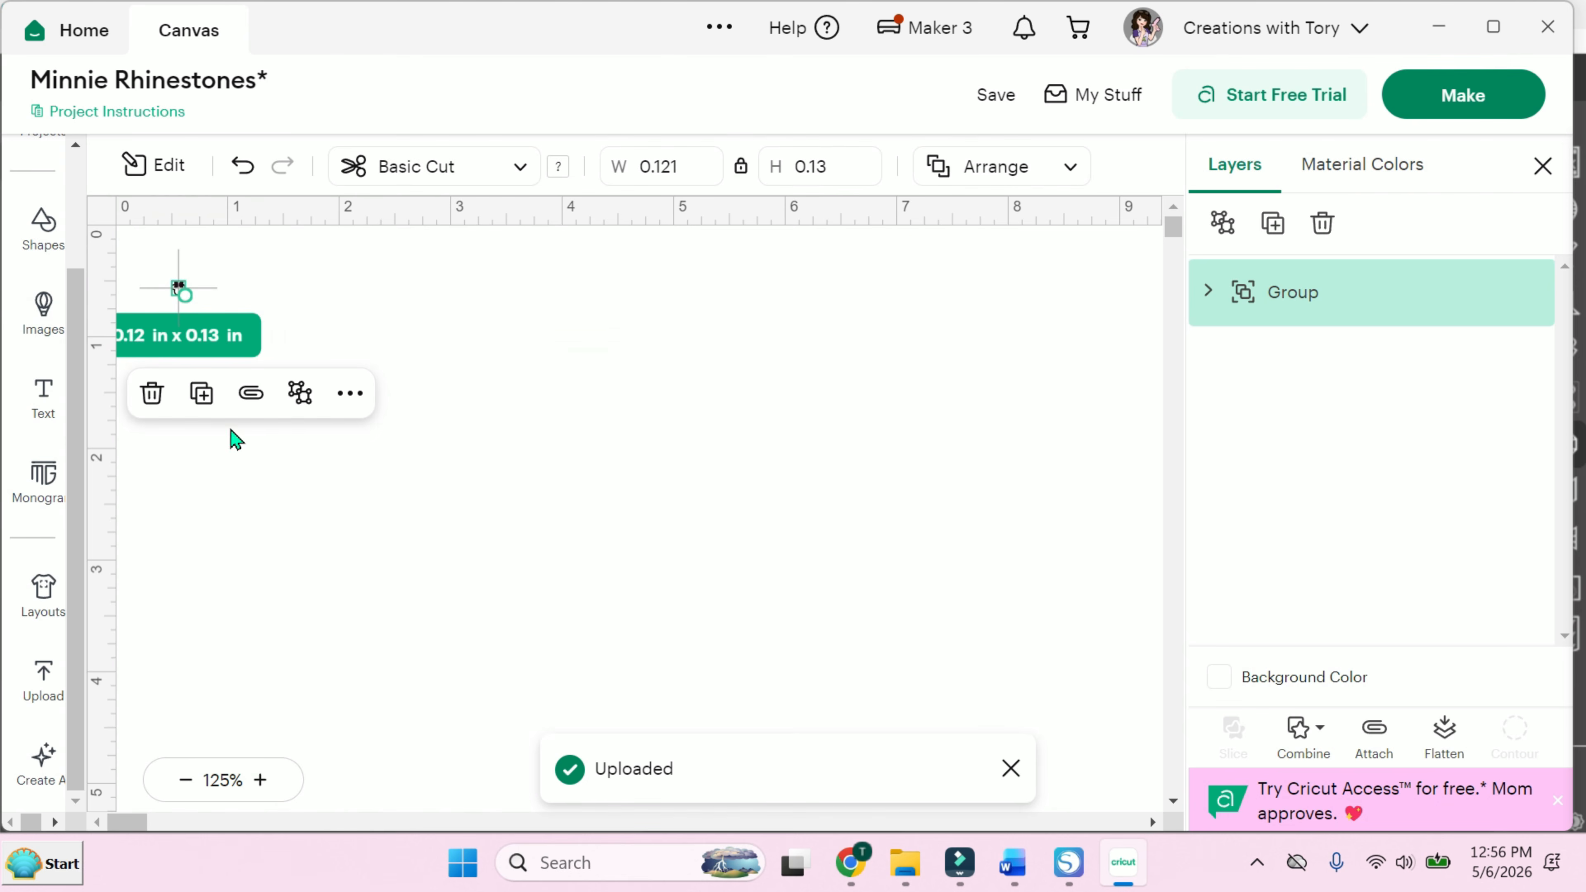
left_click_drag(187, 295, 584, 726)
left_click_drag(356, 405, 569, 426)
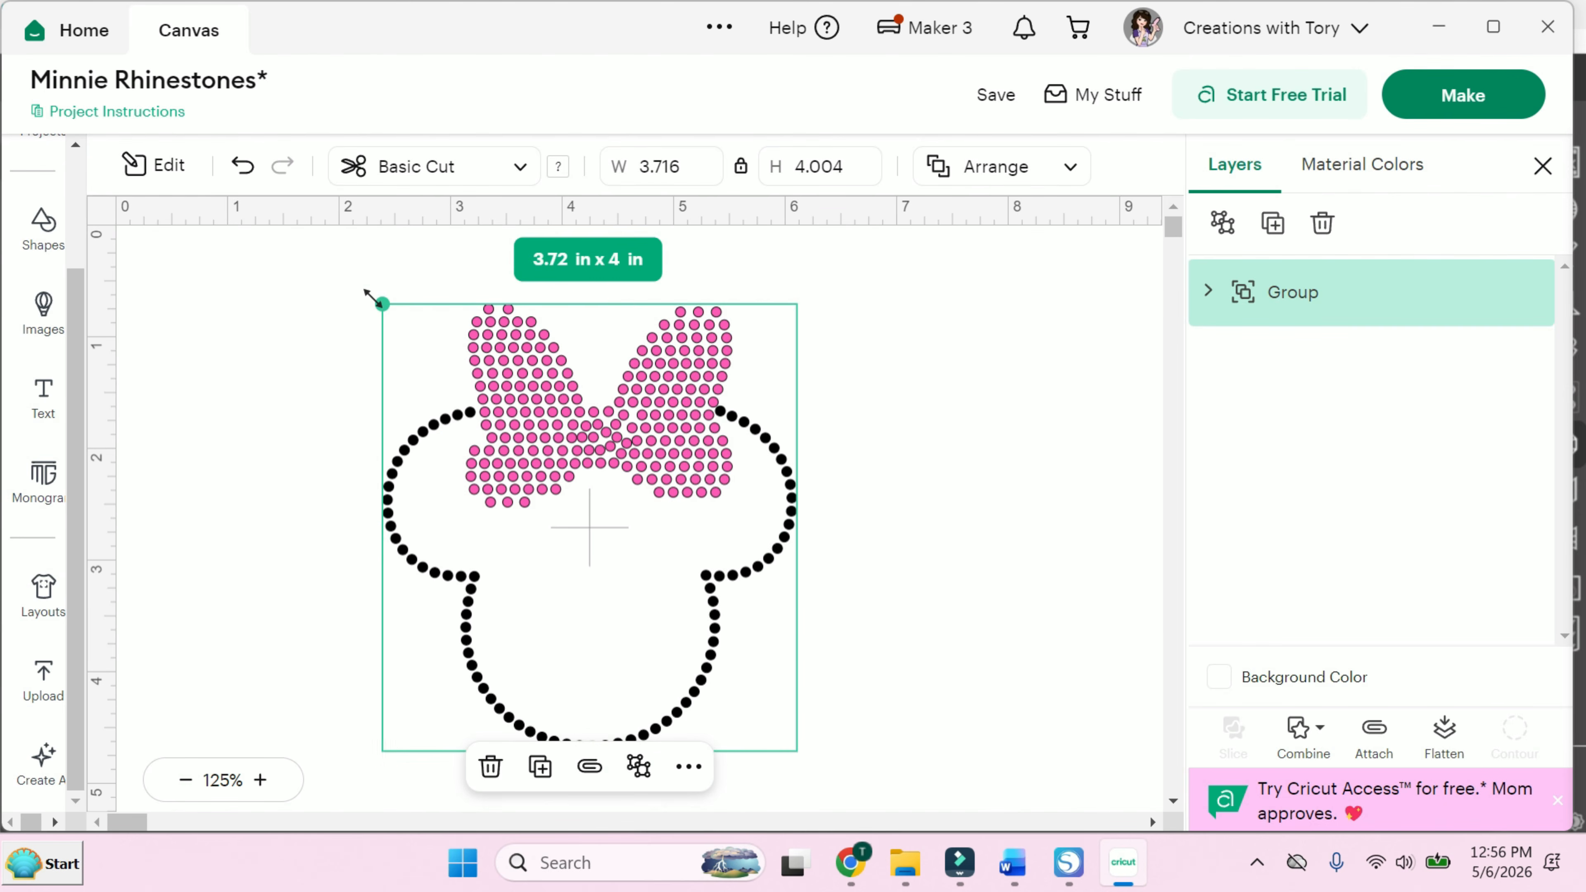
left_click_drag(377, 302, 315, 253)
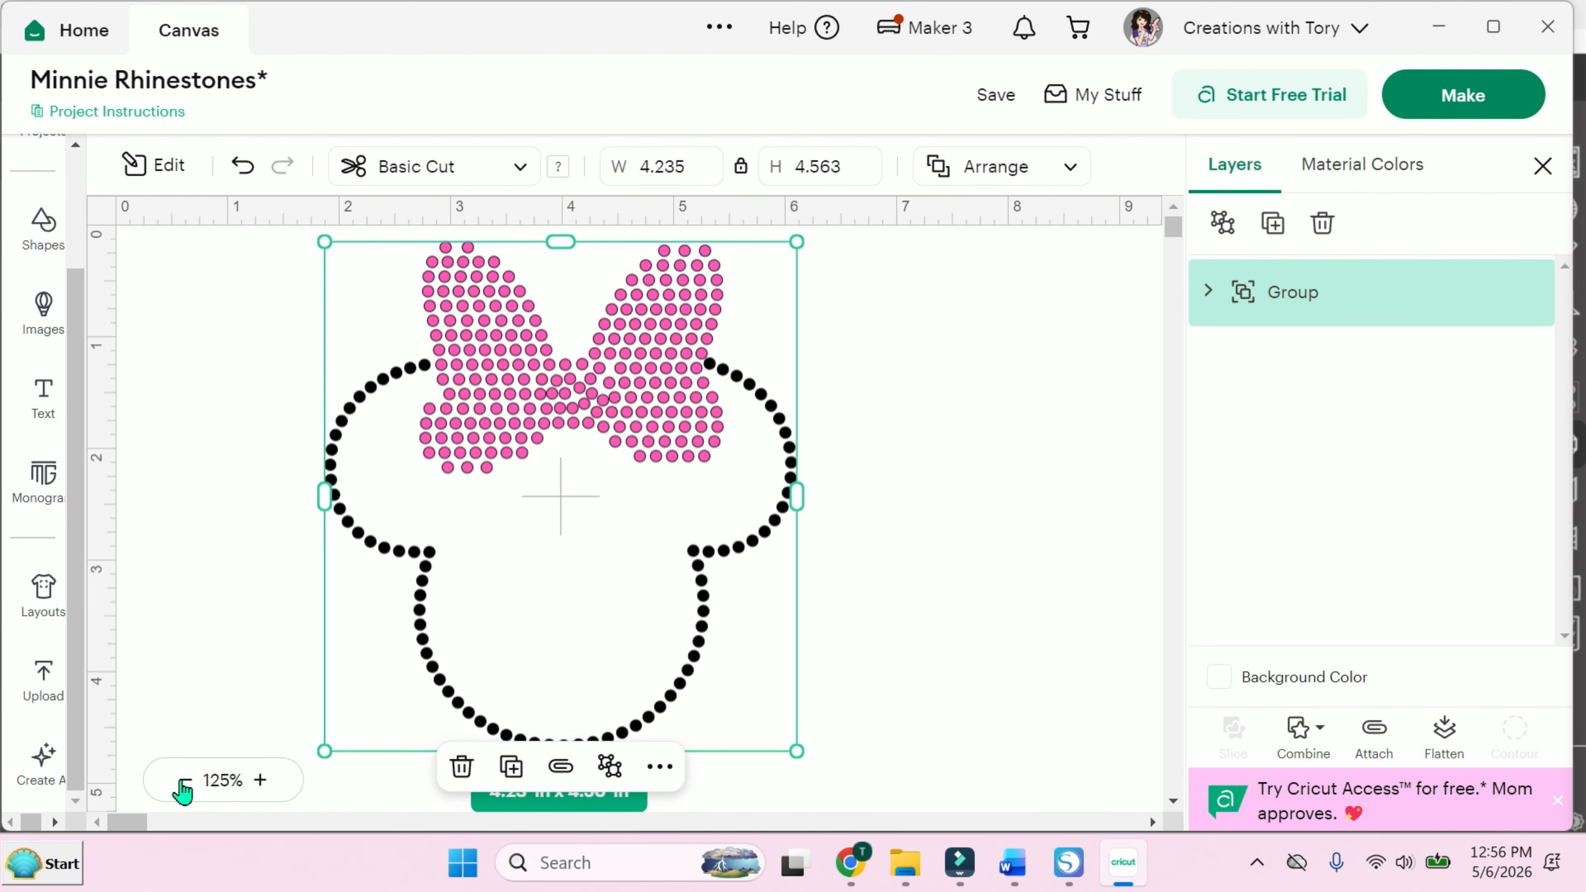
left_click(186, 780)
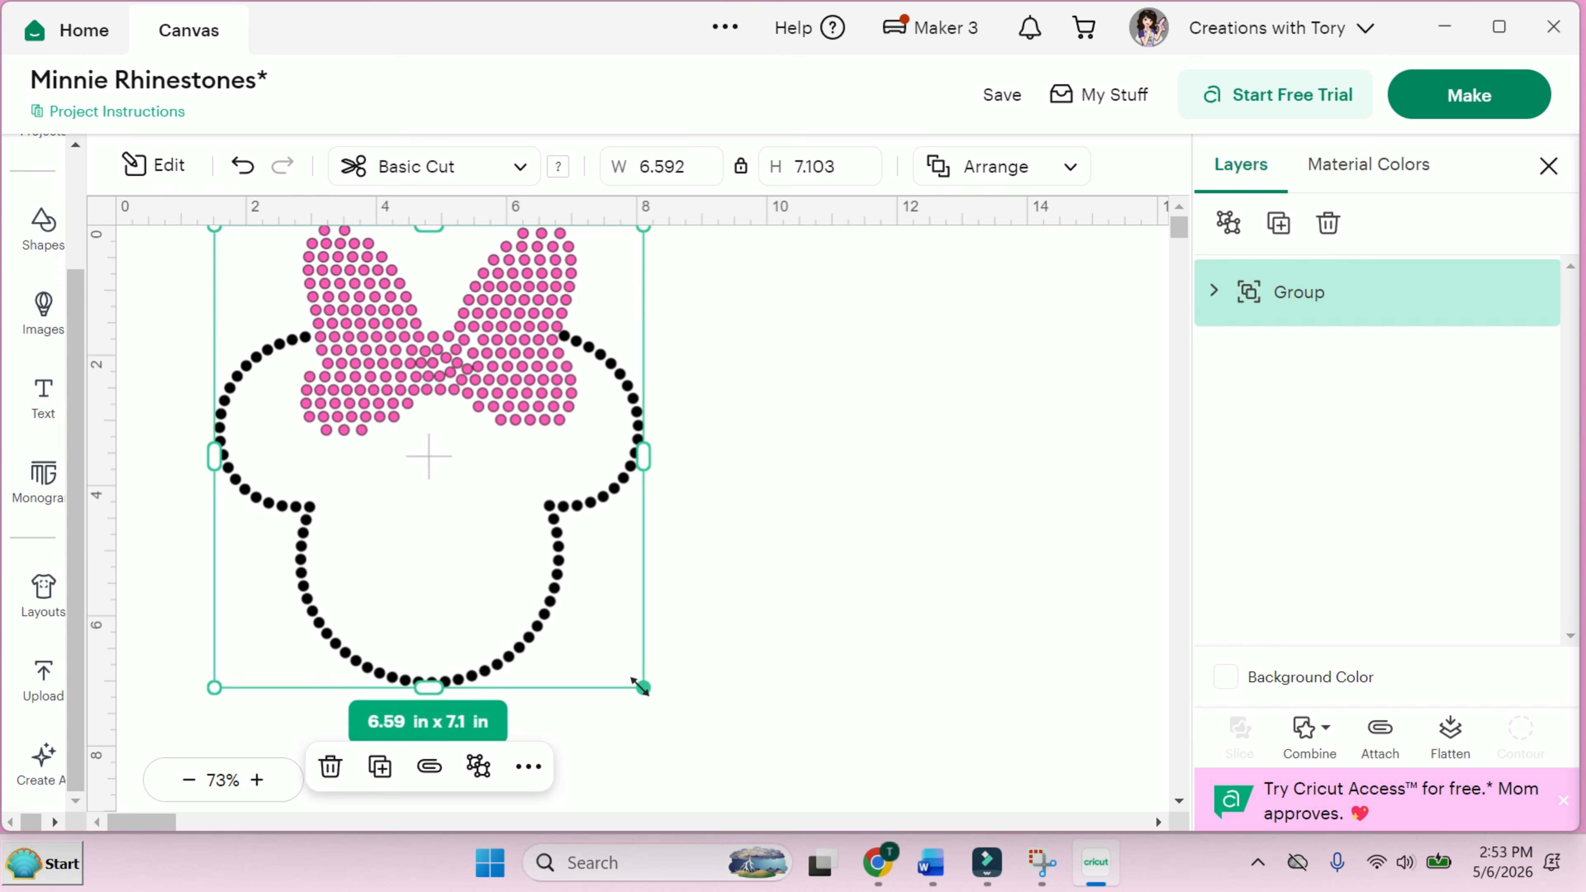
left_click_drag(642, 686, 660, 706)
left_click_drag(567, 566, 743, 585)
Select the whole rhinestone design and attach its stones together.
left_click(850, 538)
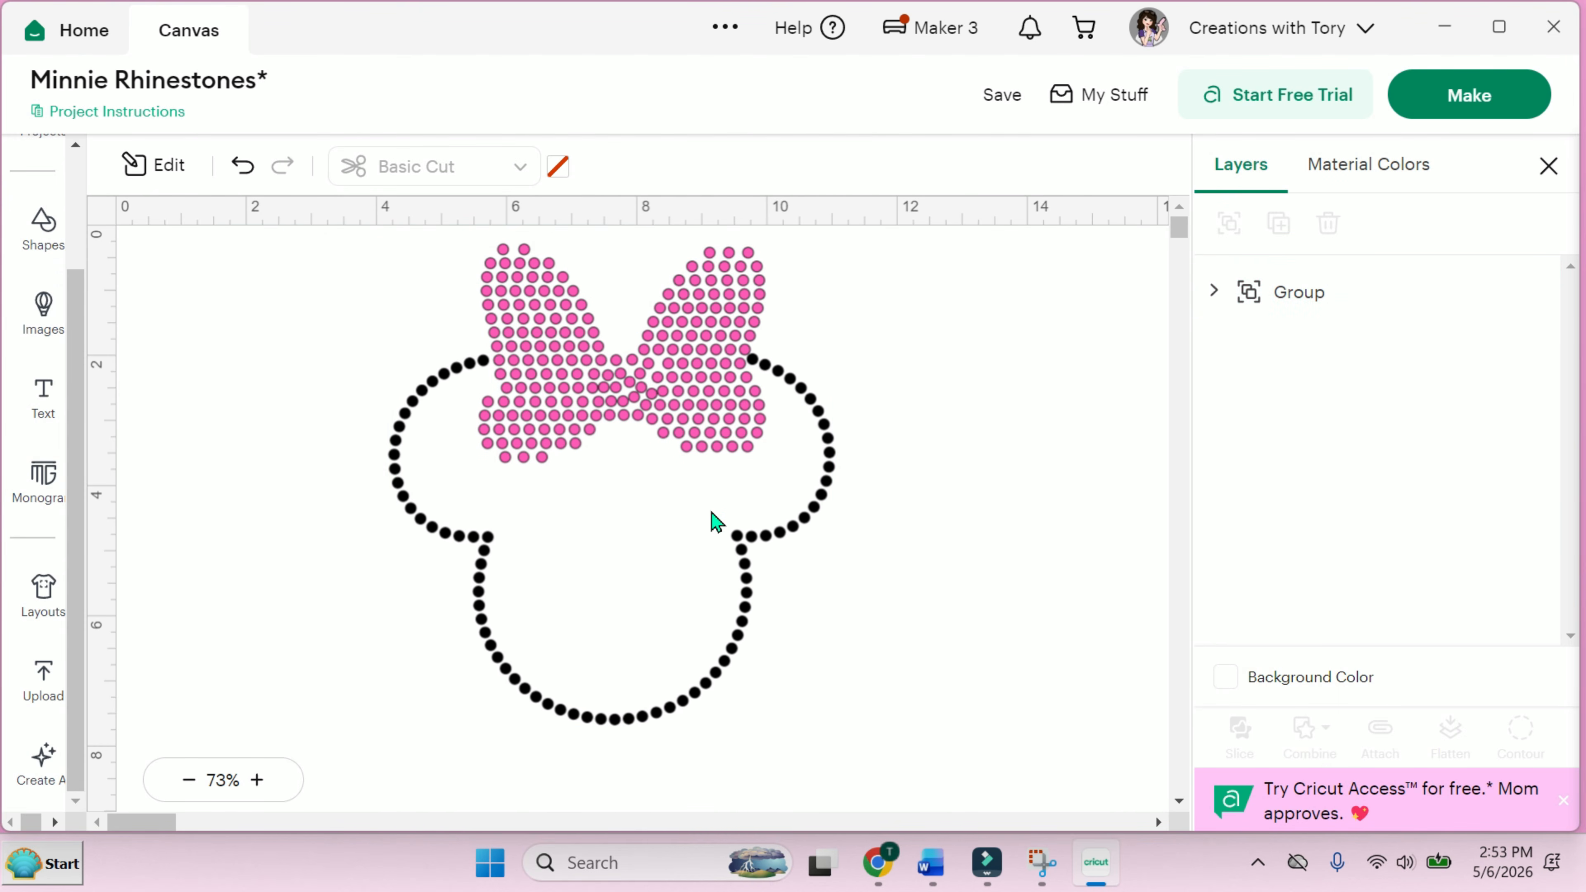
left_click_drag(351, 259, 840, 731)
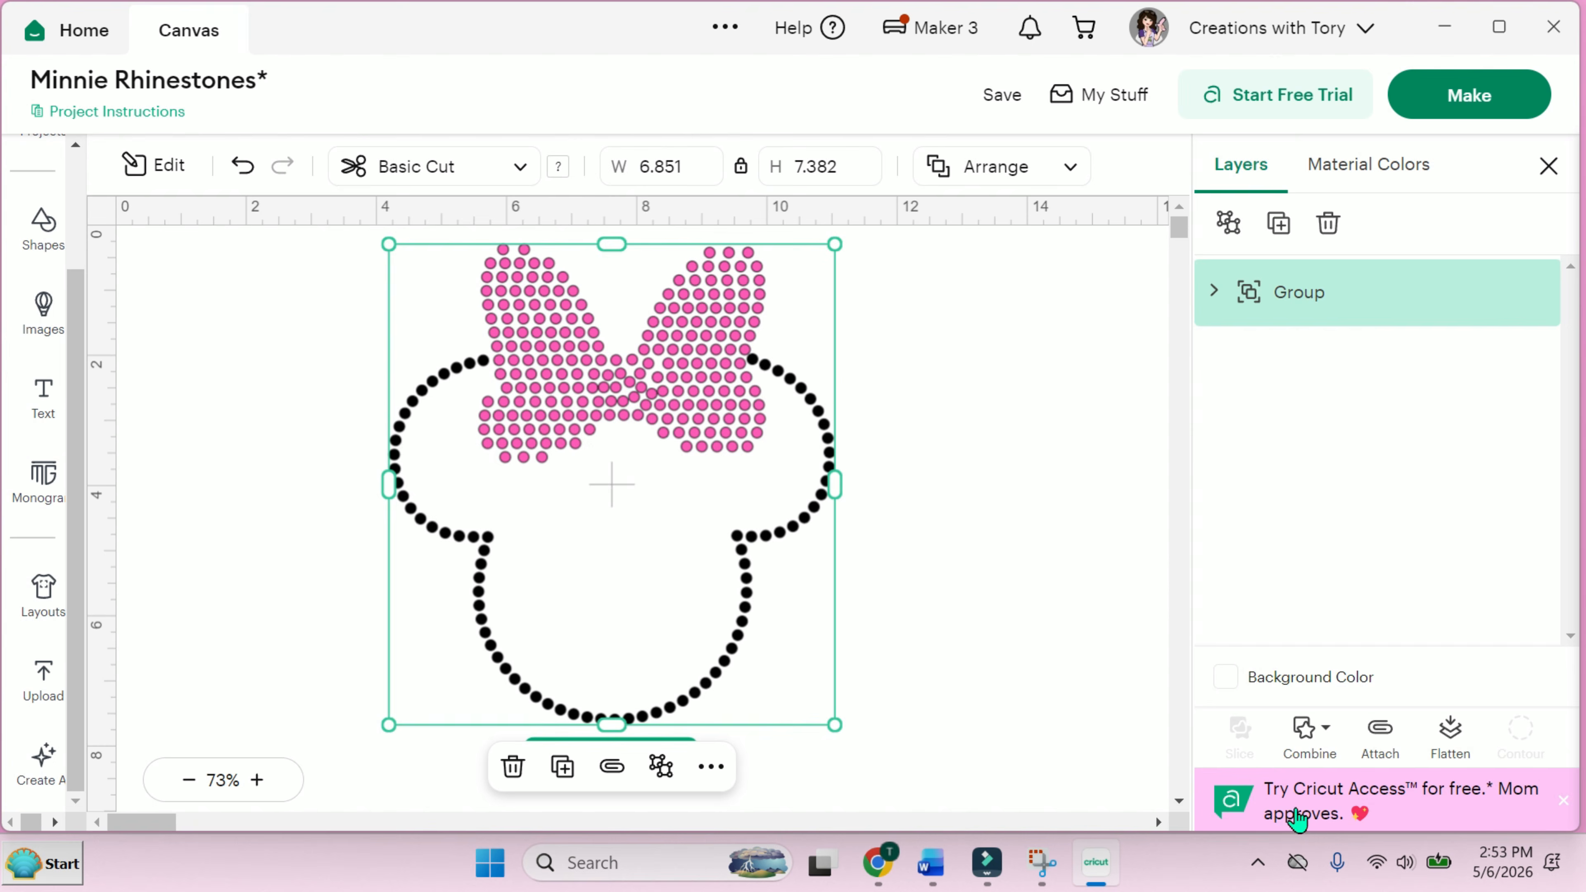
left_click(1391, 746)
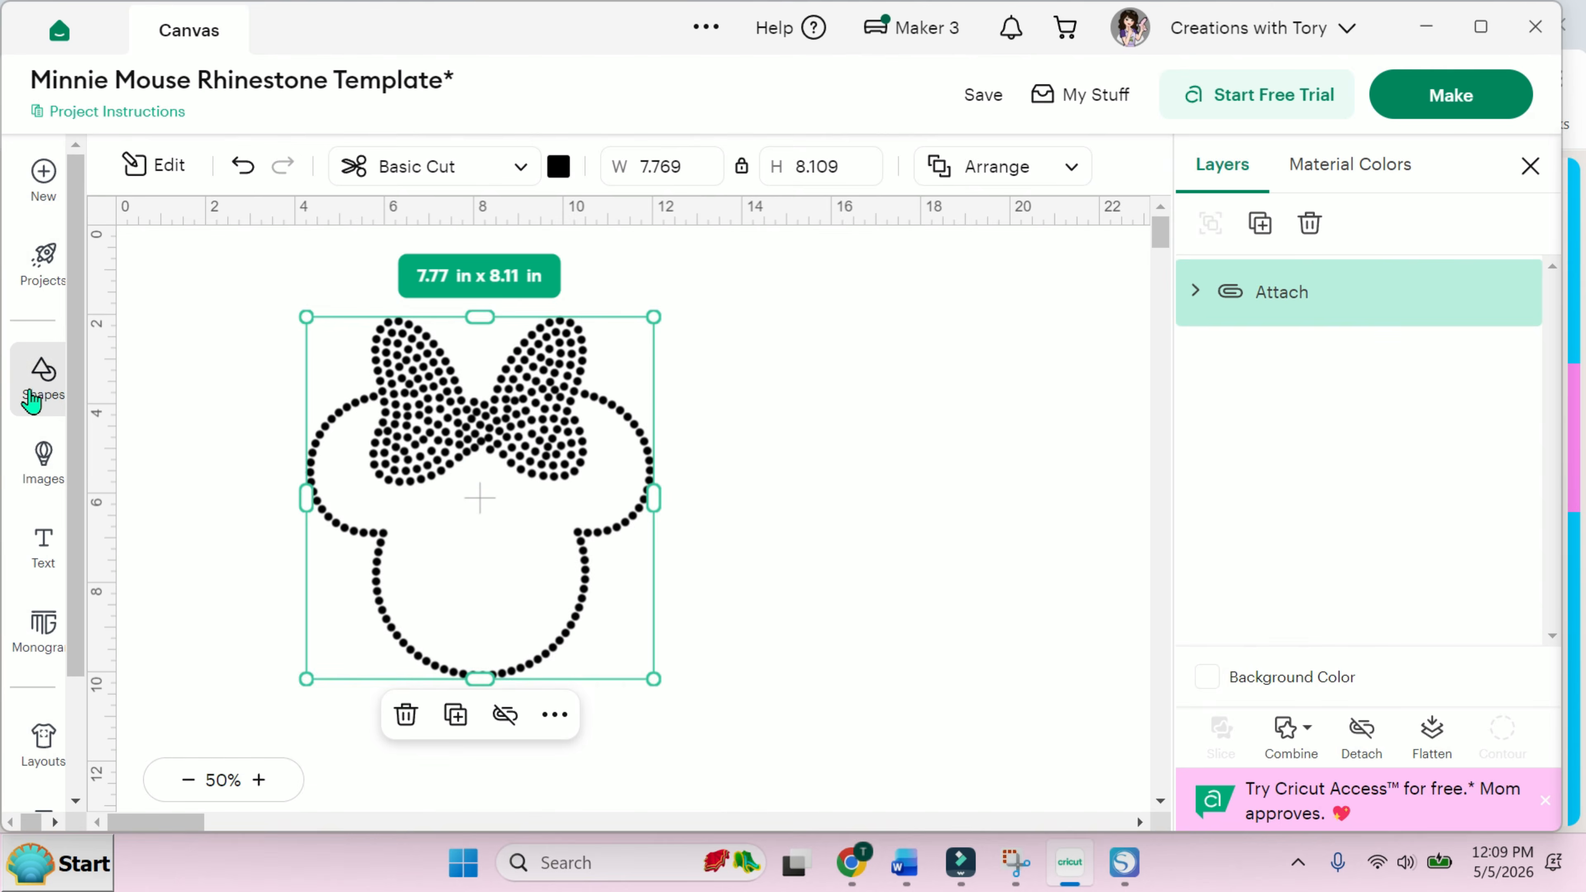
Add a square shape to the canvas and recolor it light pink.
left_click(30, 391)
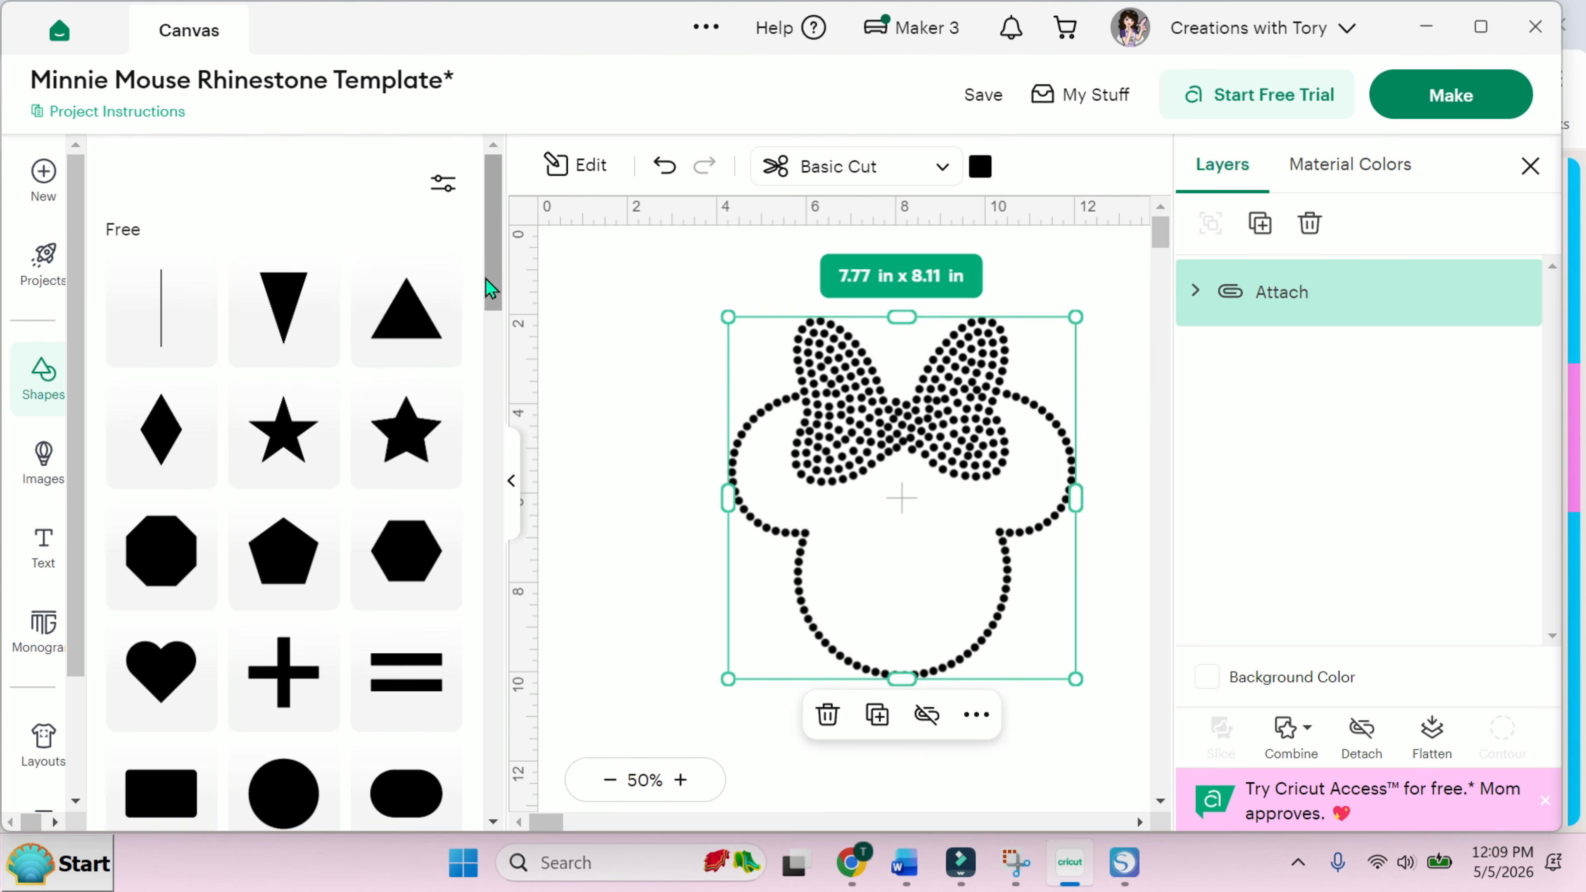
scroll(491, 289, "down", 4)
left_click(162, 674)
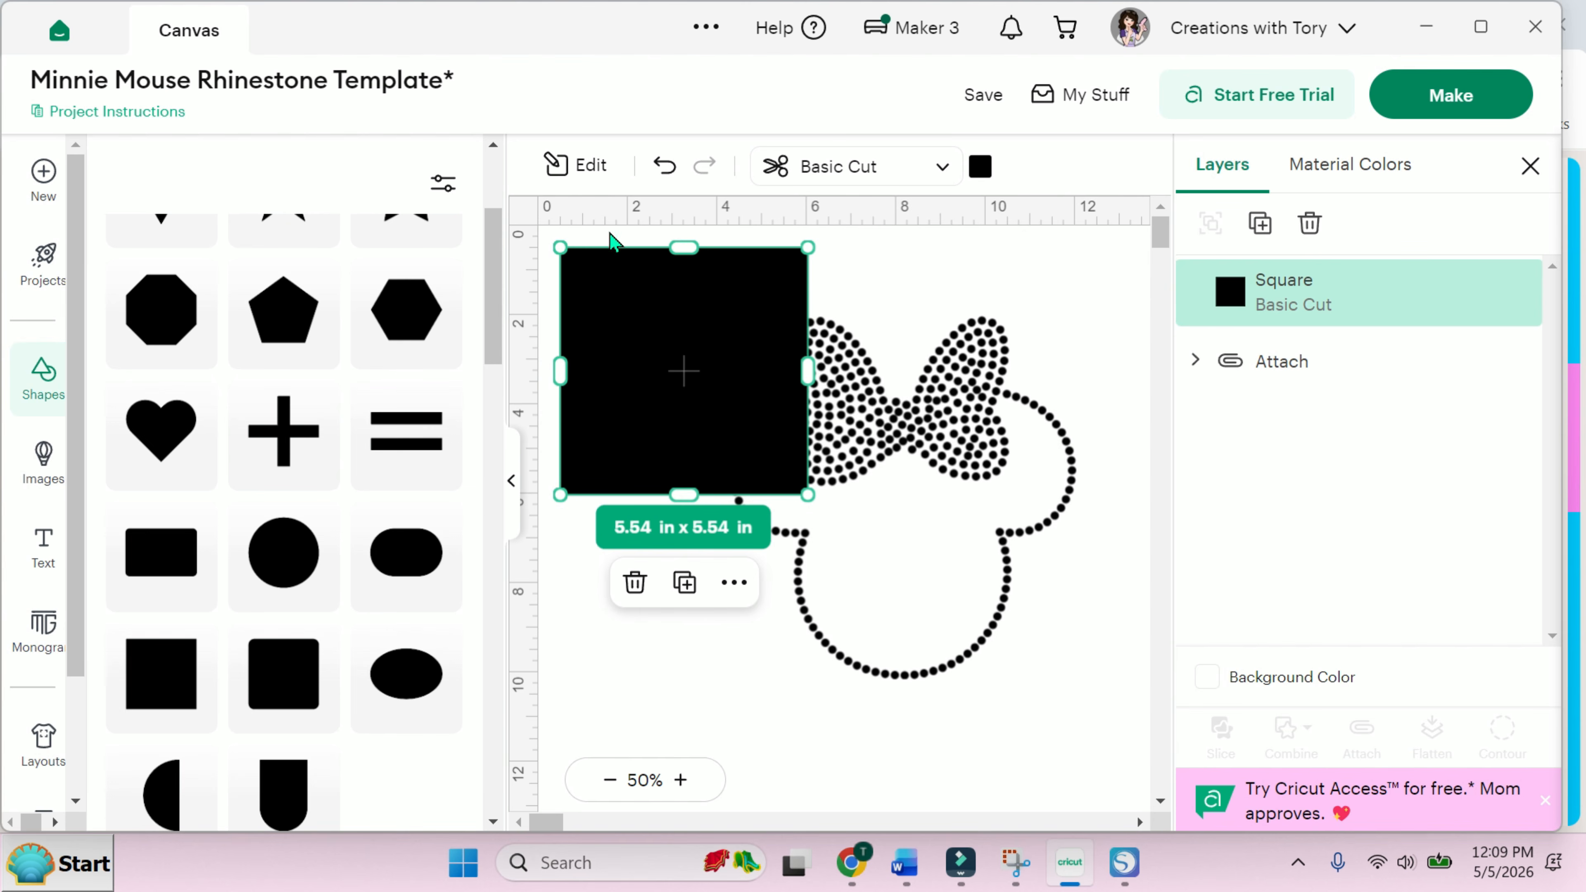
left_click(512, 490)
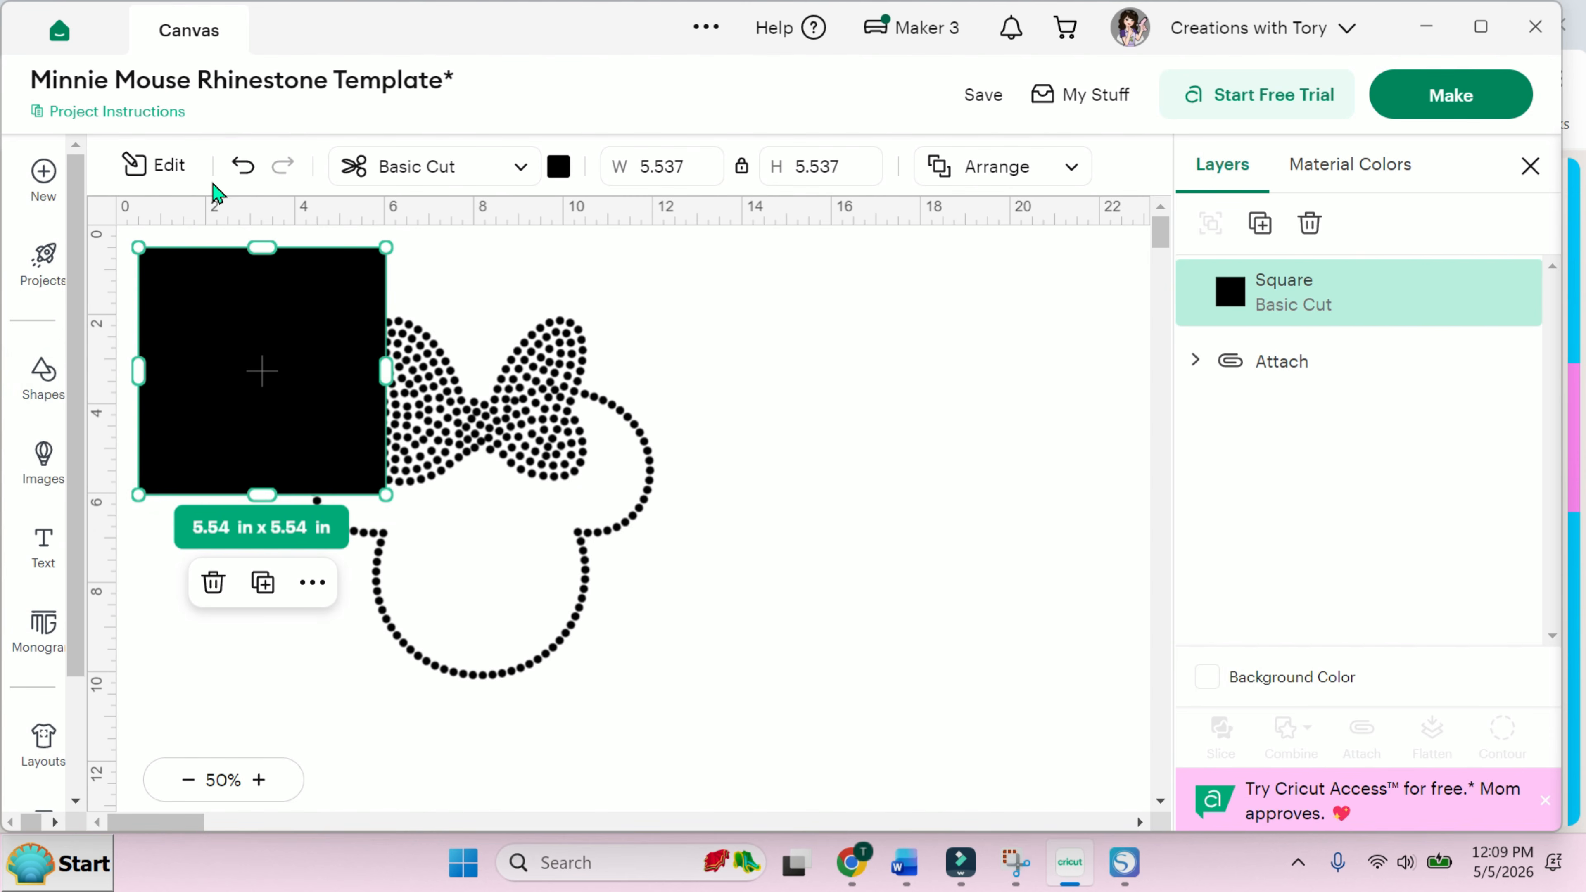
left_click(558, 166)
left_click(588, 320)
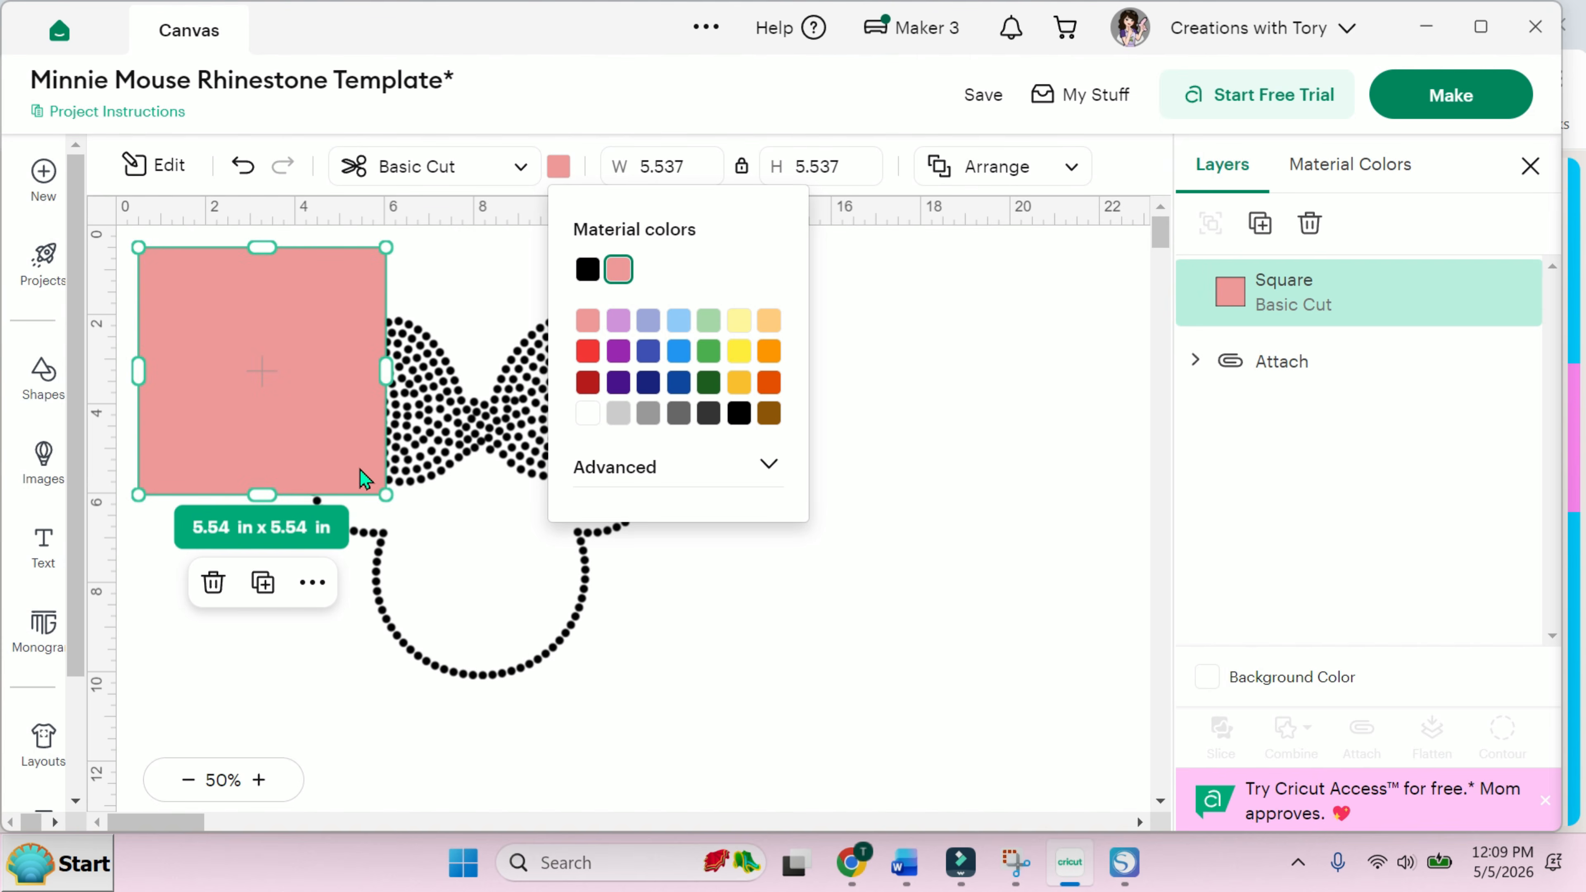
Enlarge the square to about 8.76 x 8.76 in around the design and send it backward behind the stones.
left_click_drag(382, 491, 509, 620)
left_click_drag(399, 397, 521, 537)
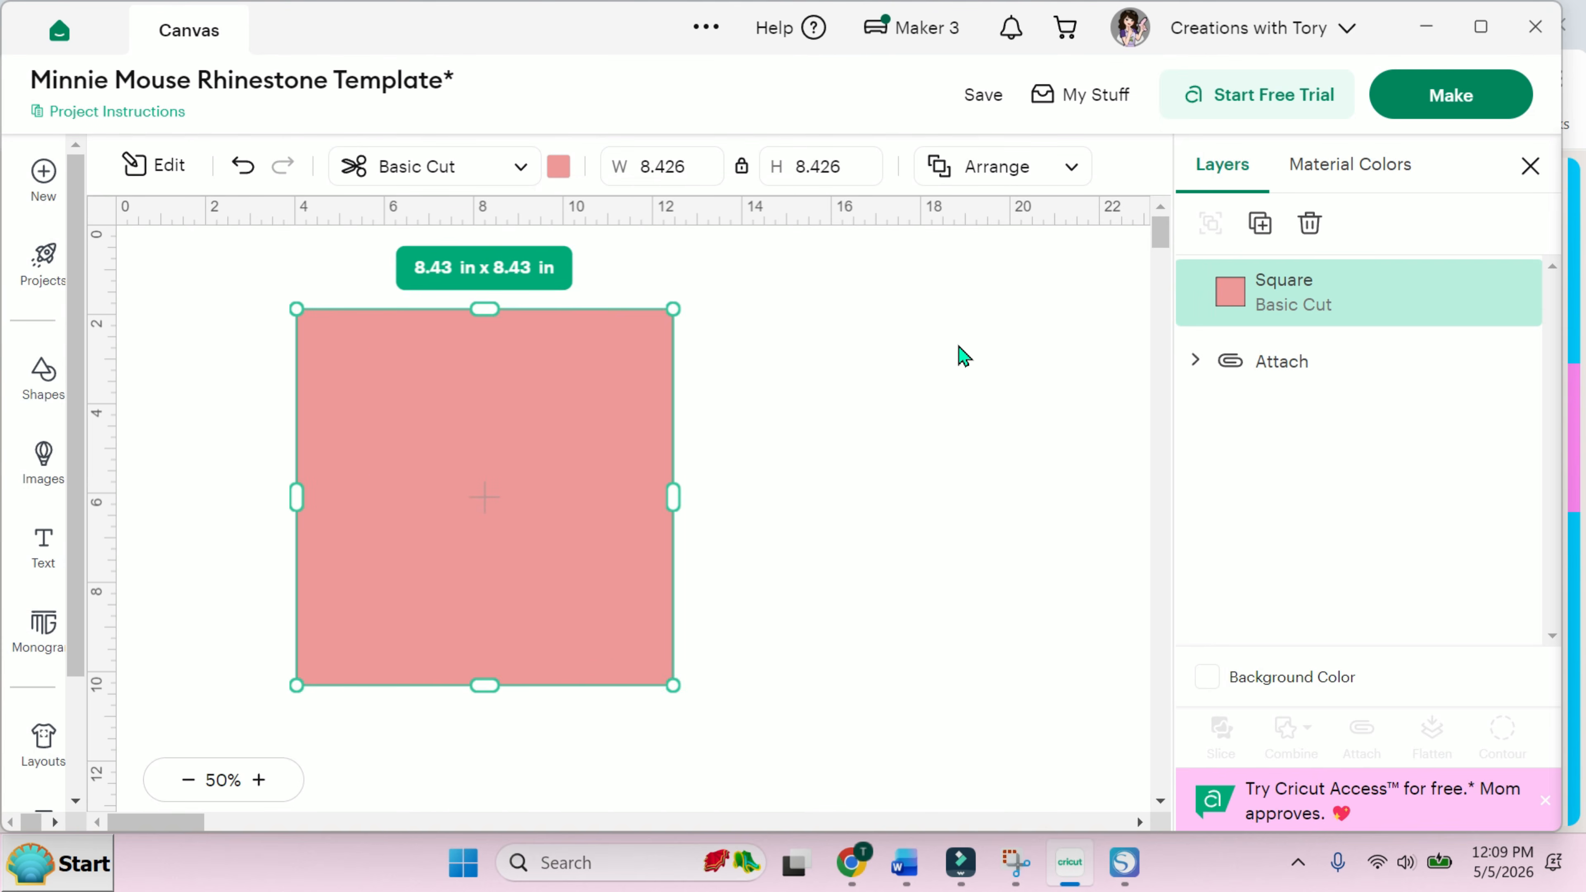
left_click(1002, 178)
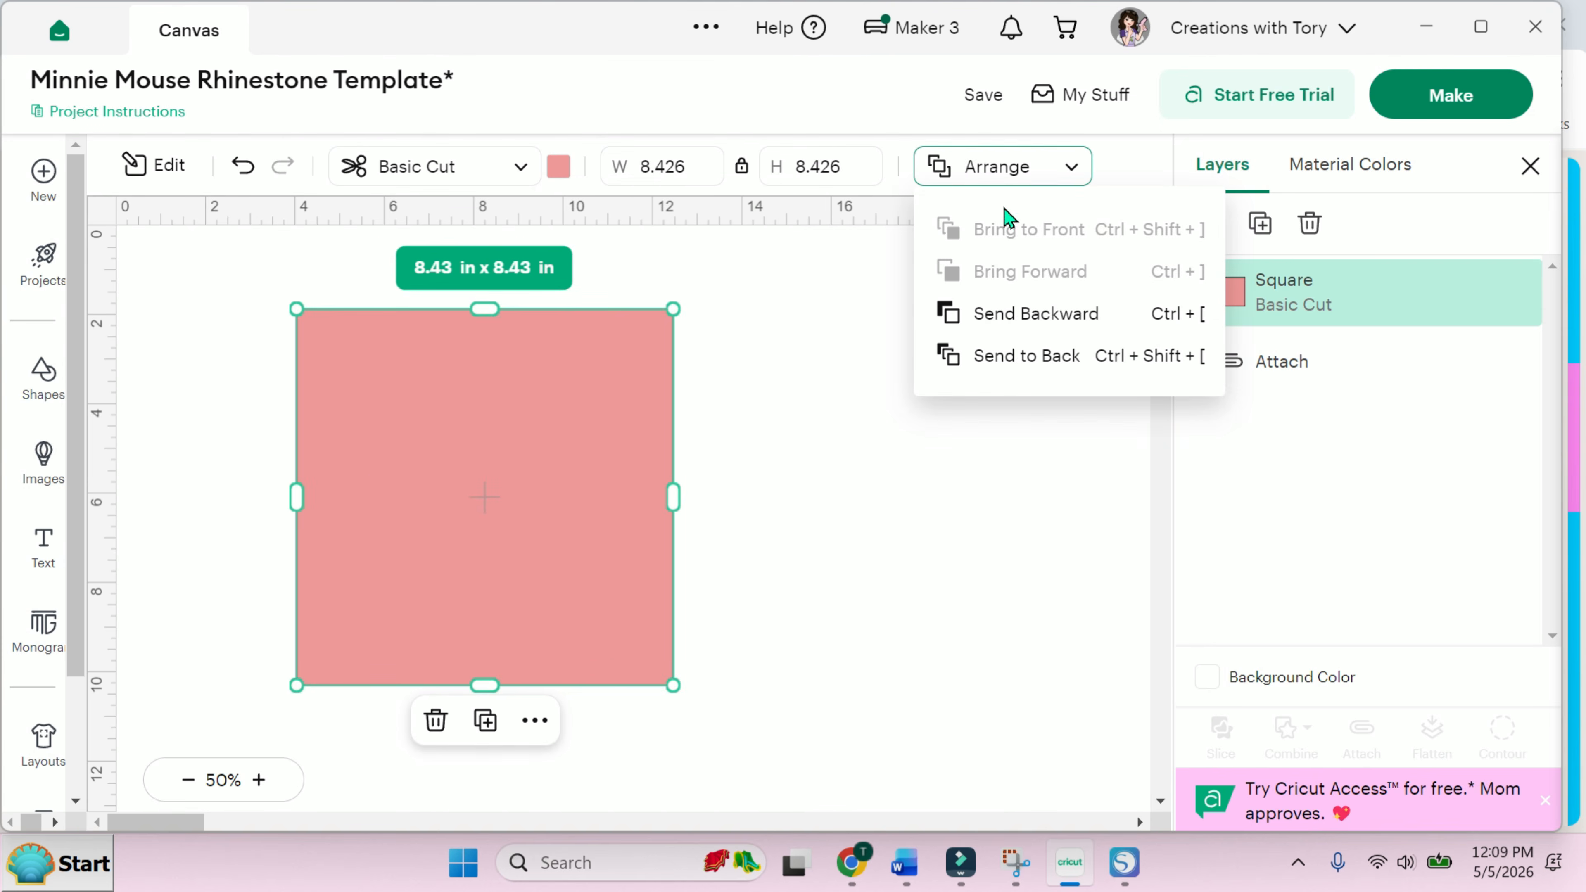
left_click(1004, 318)
mouse_move(648, 347)
left_mouse_down()
mouse_move(684, 294)
mouse_move(670, 338)
left_mouse_up()
left_click(270, 278)
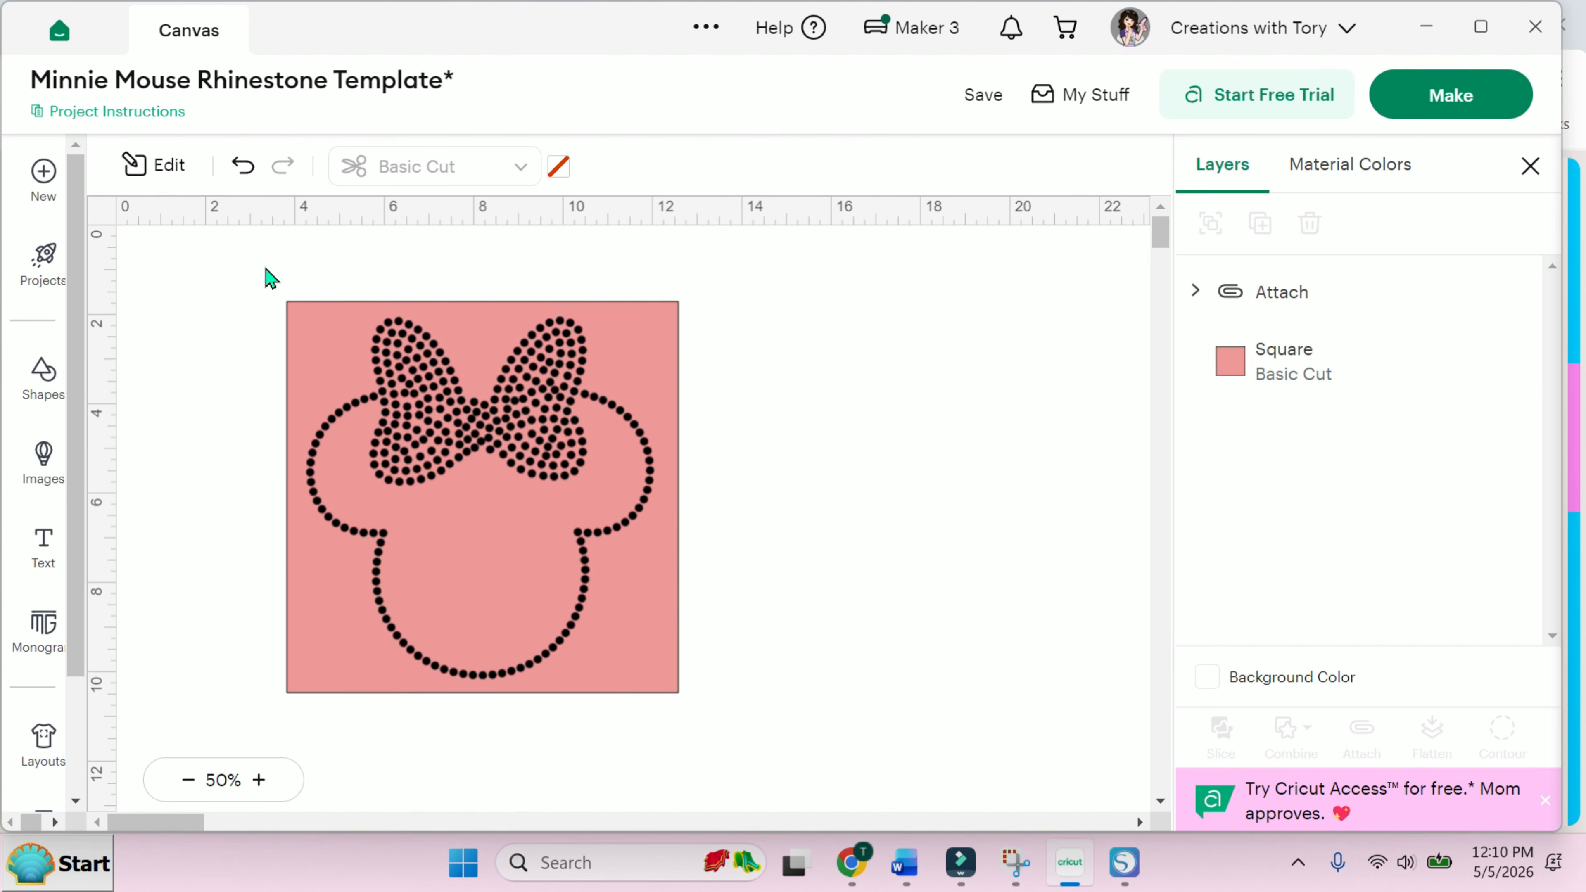
Select the stone design together with the square, then group and attach them as one template.
left_click_drag(259, 262, 802, 750)
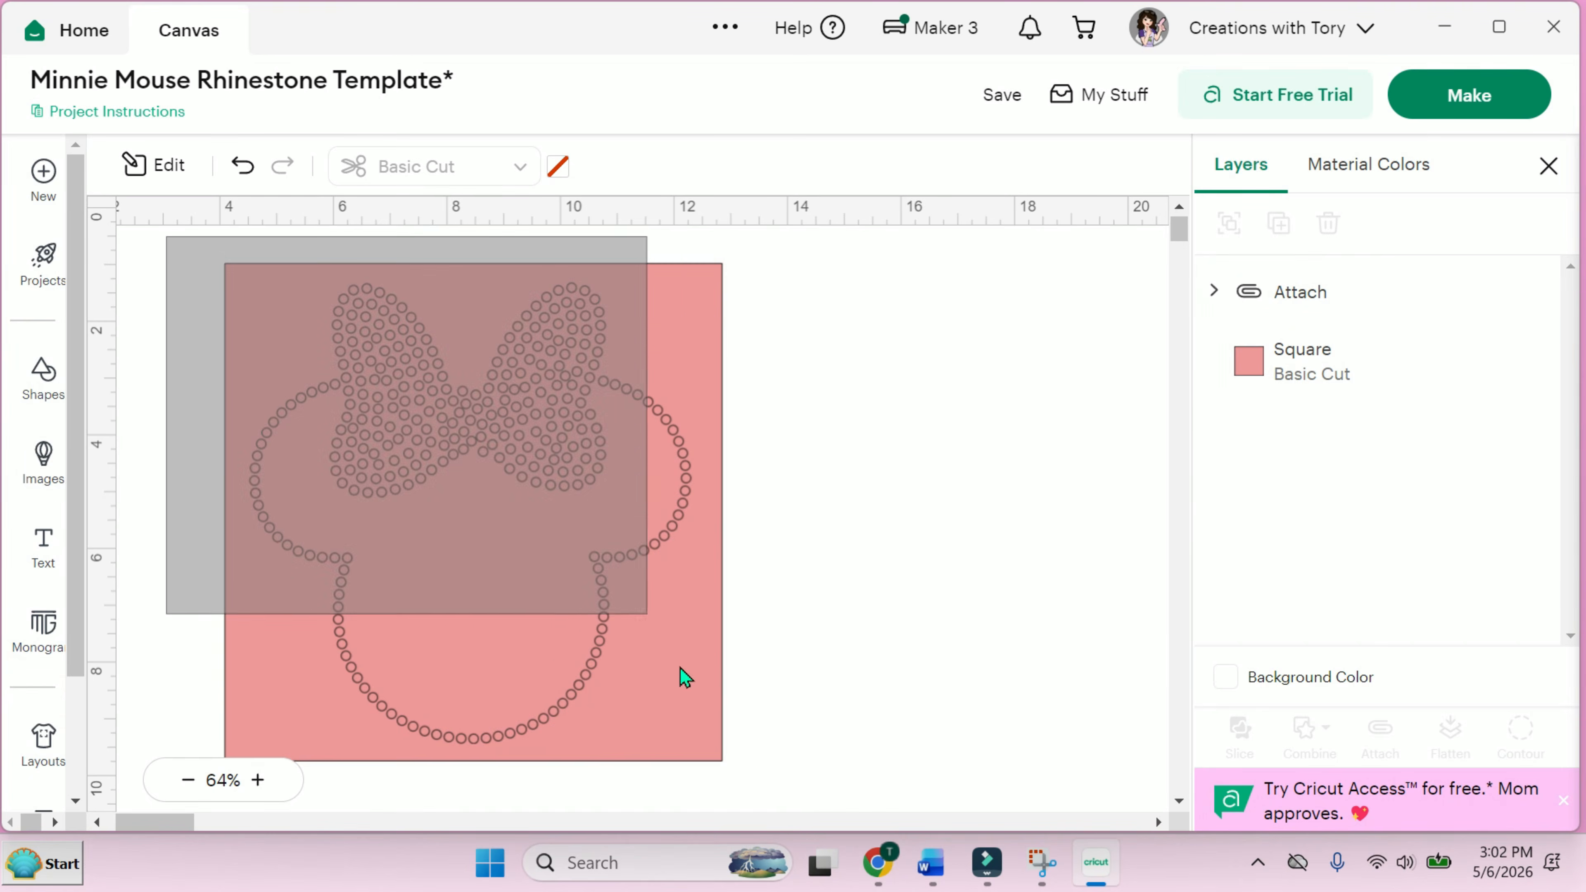
left_click_drag(685, 676, 804, 768)
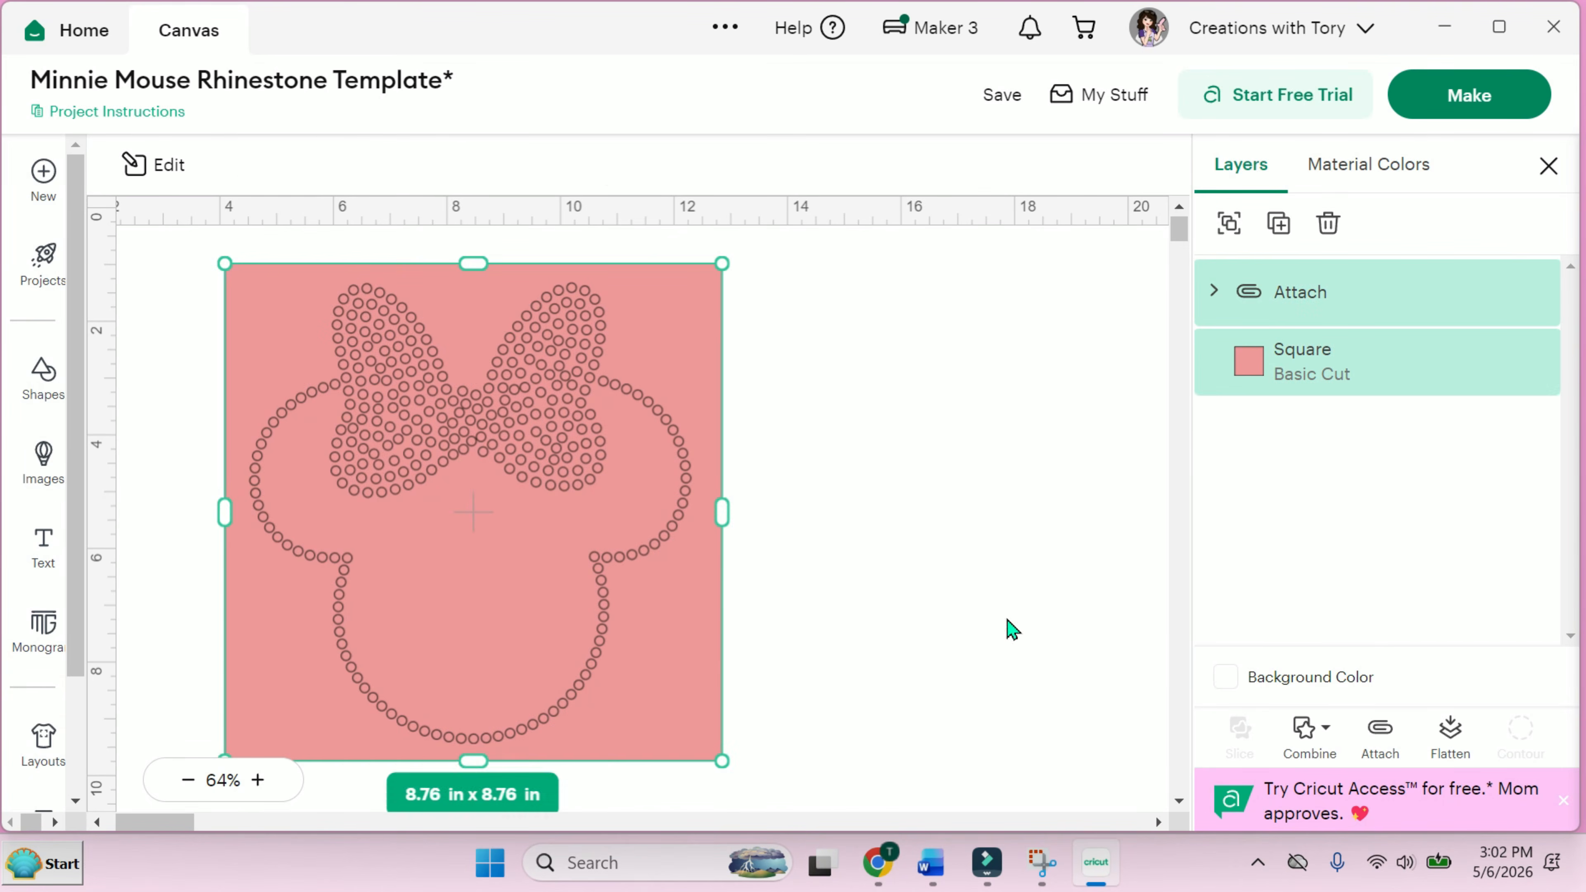
left_click(1228, 223)
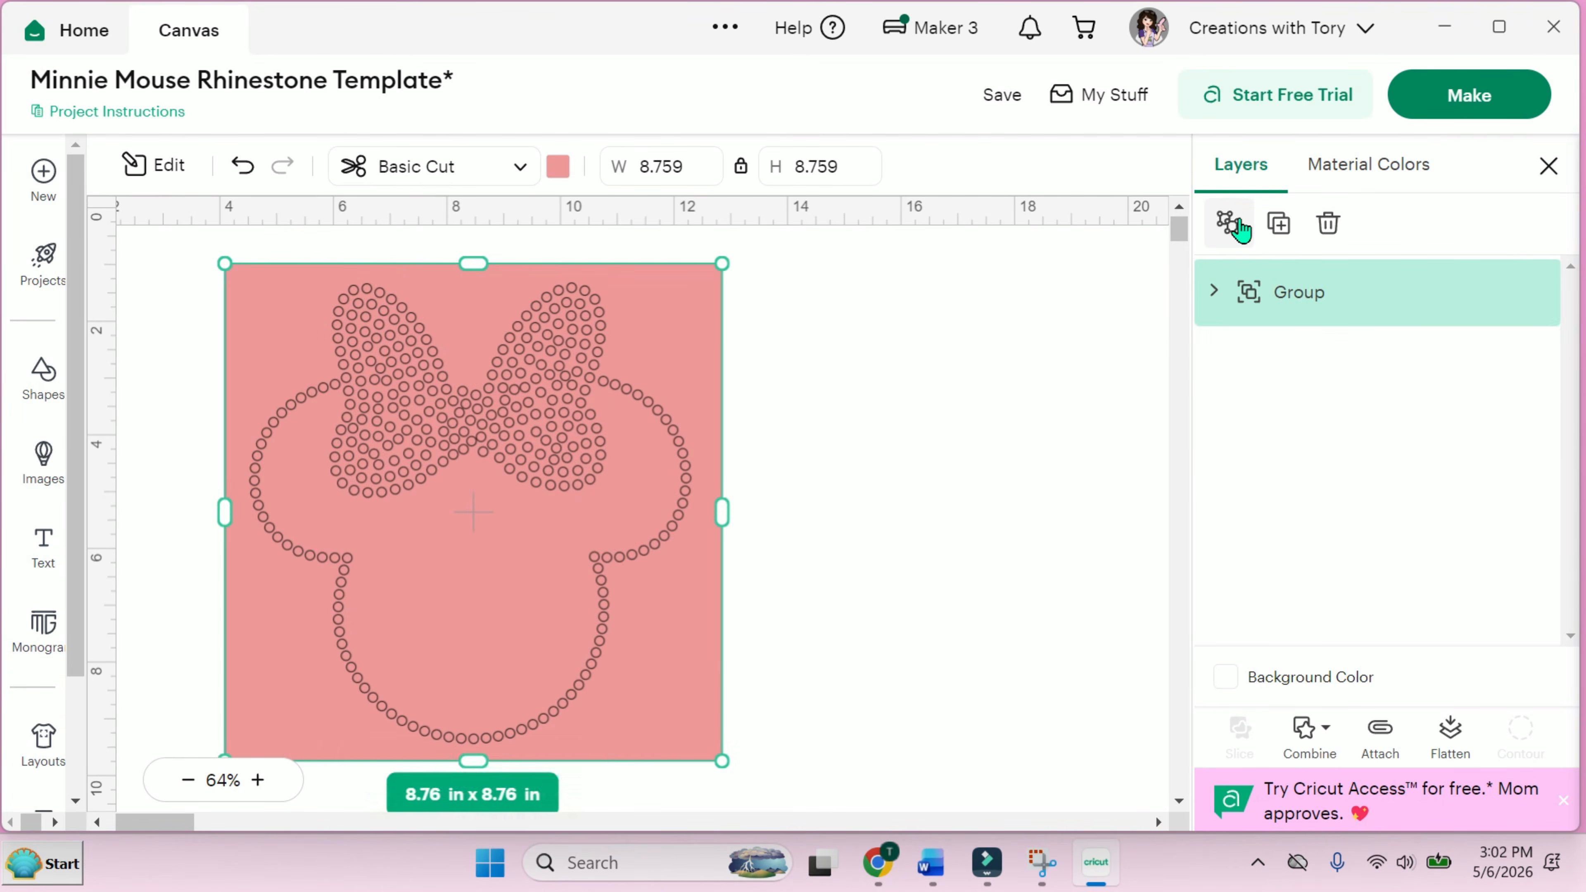
left_click(1381, 732)
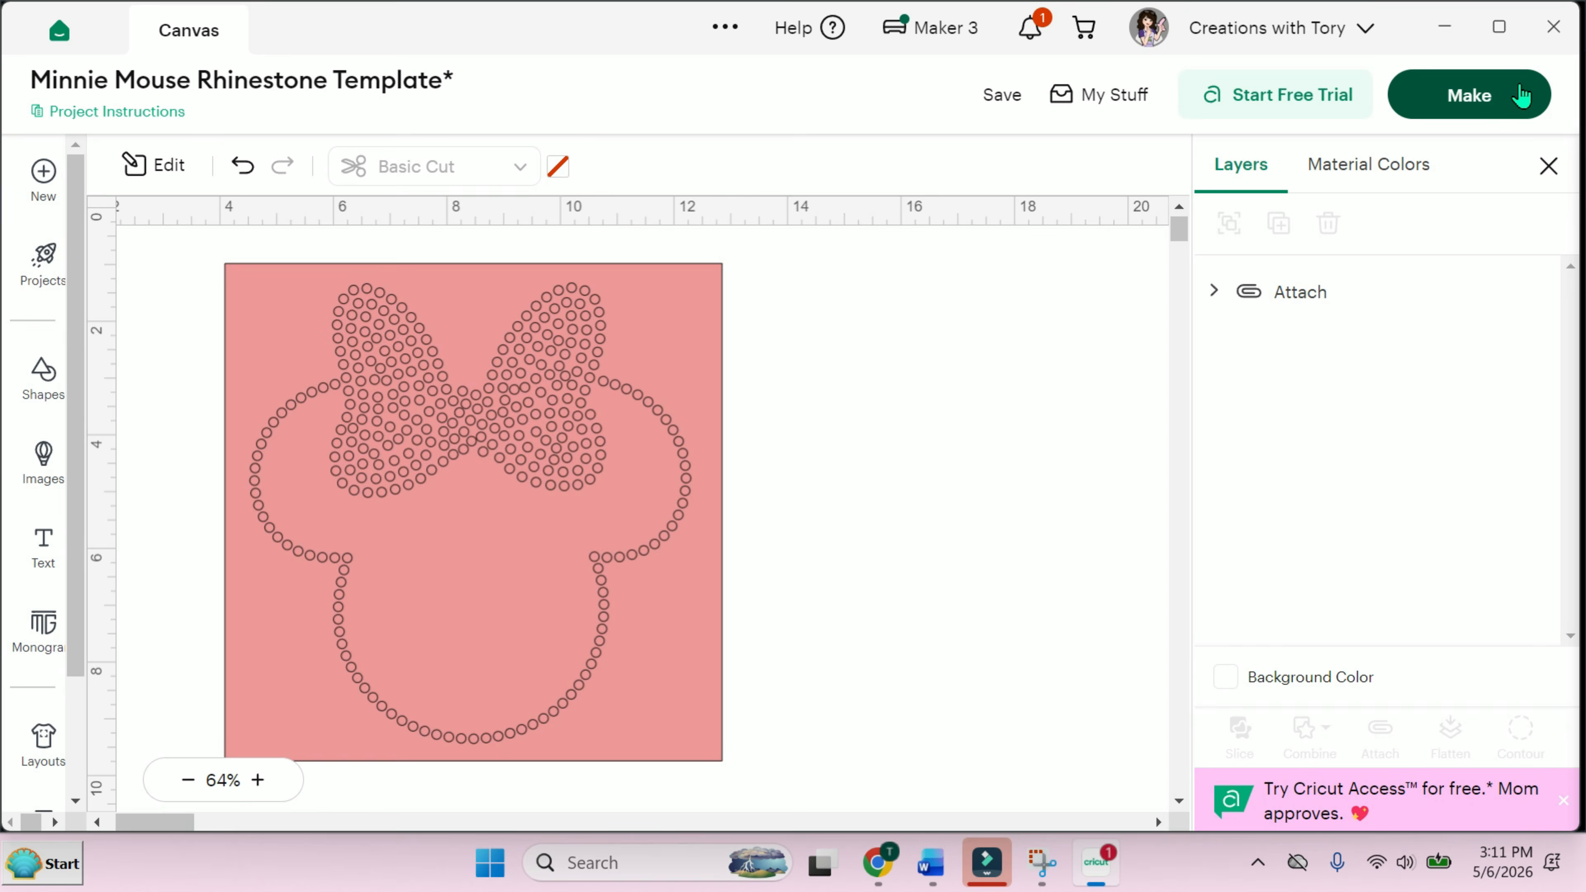
Send the template to be made with the 12 x 12 in mat setup and open the custom material settings.
left_click(1512, 96)
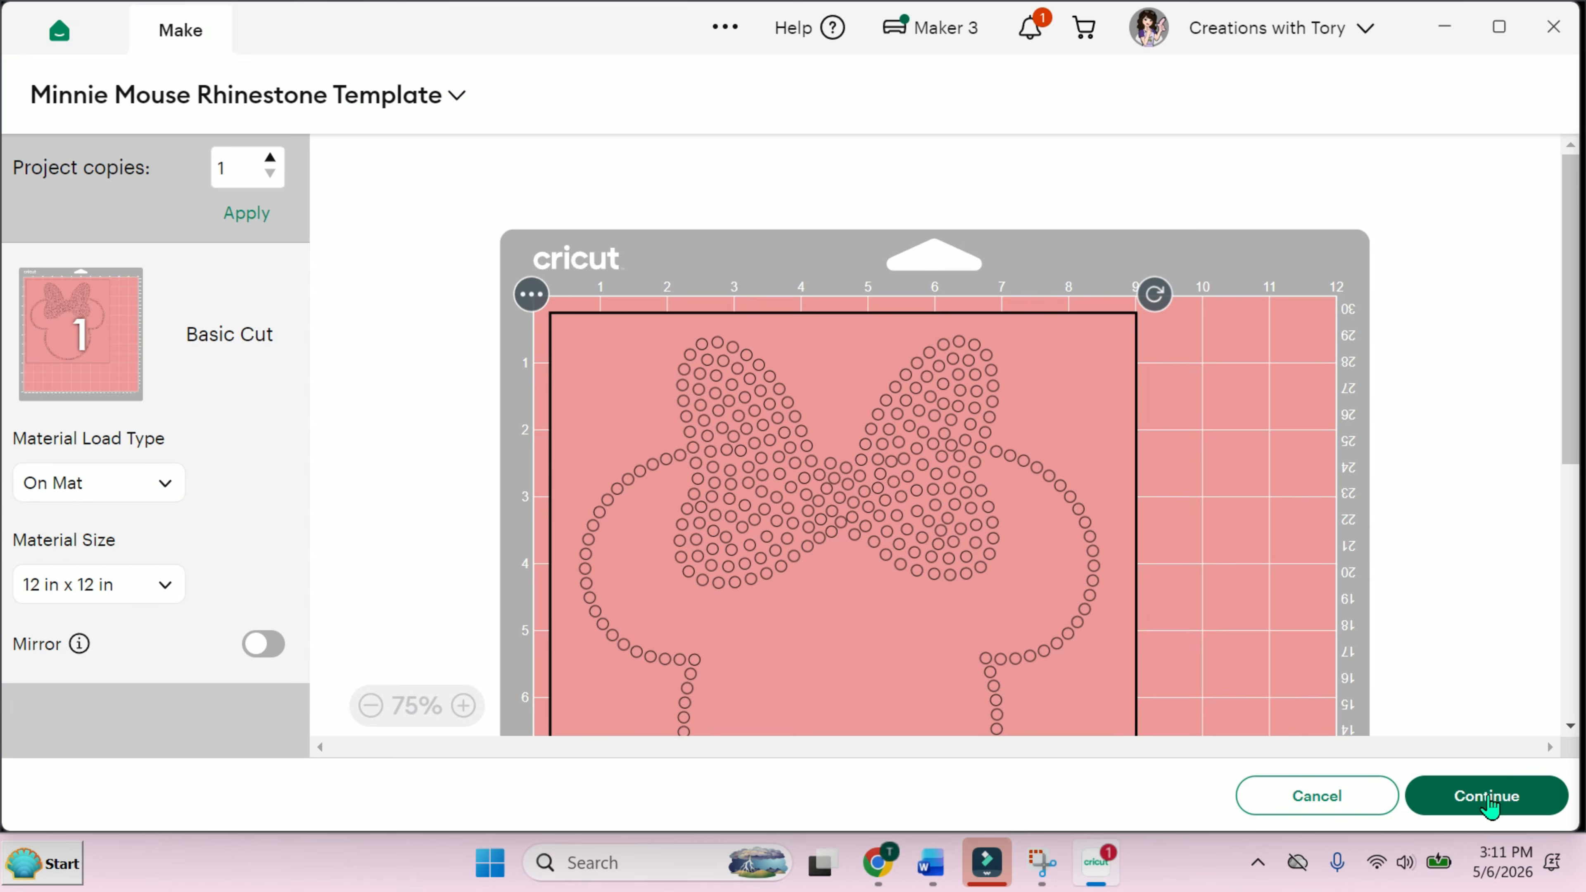
left_click(1490, 806)
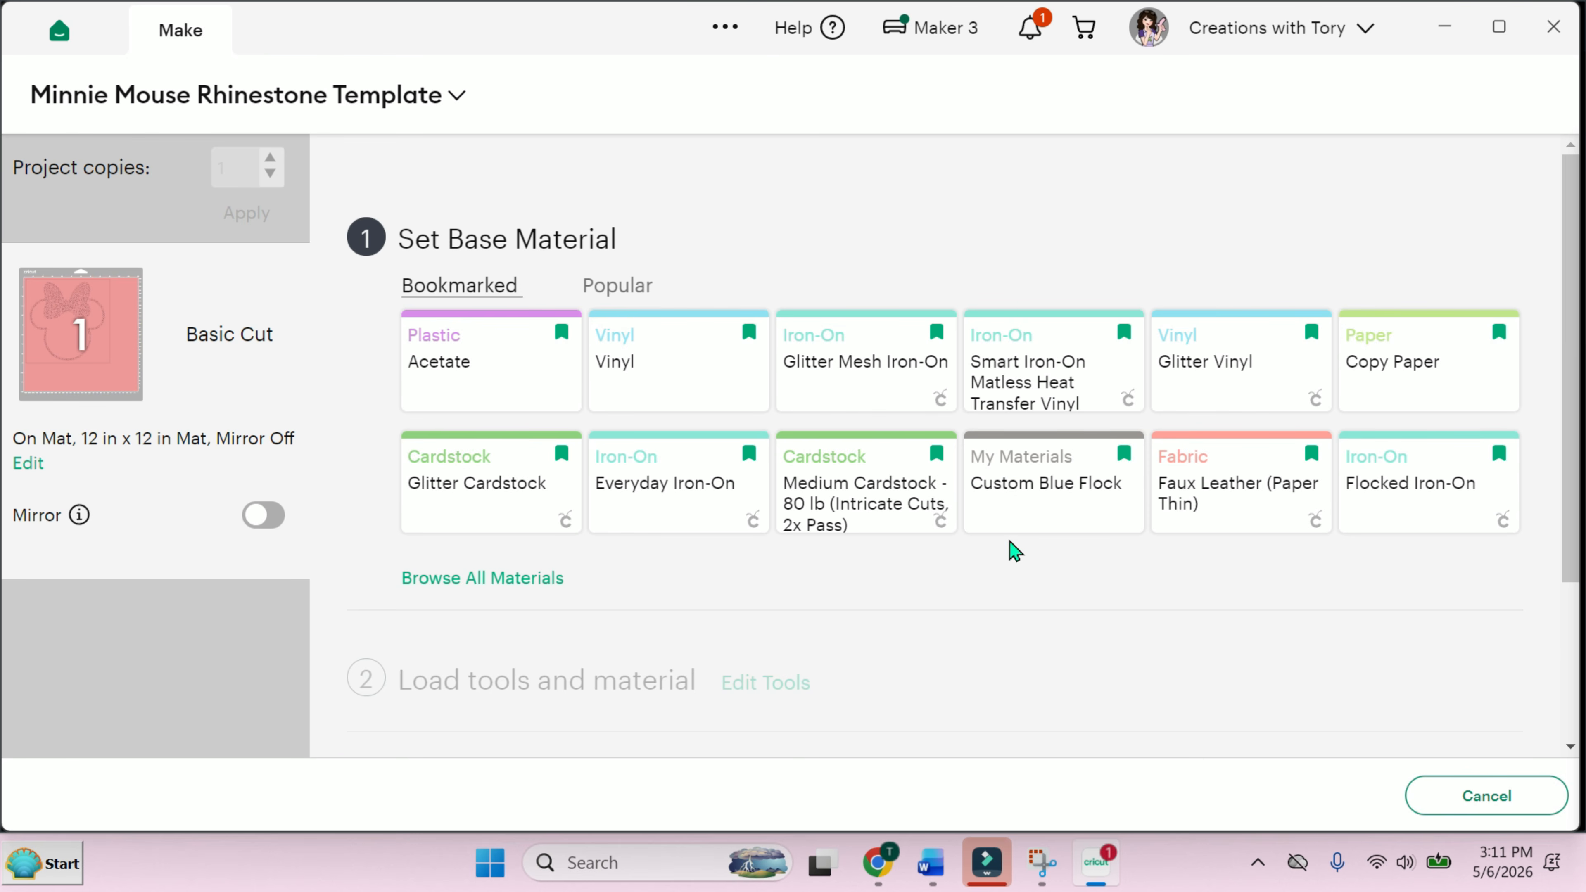
left_click_drag(1580, 375, 1580, 591)
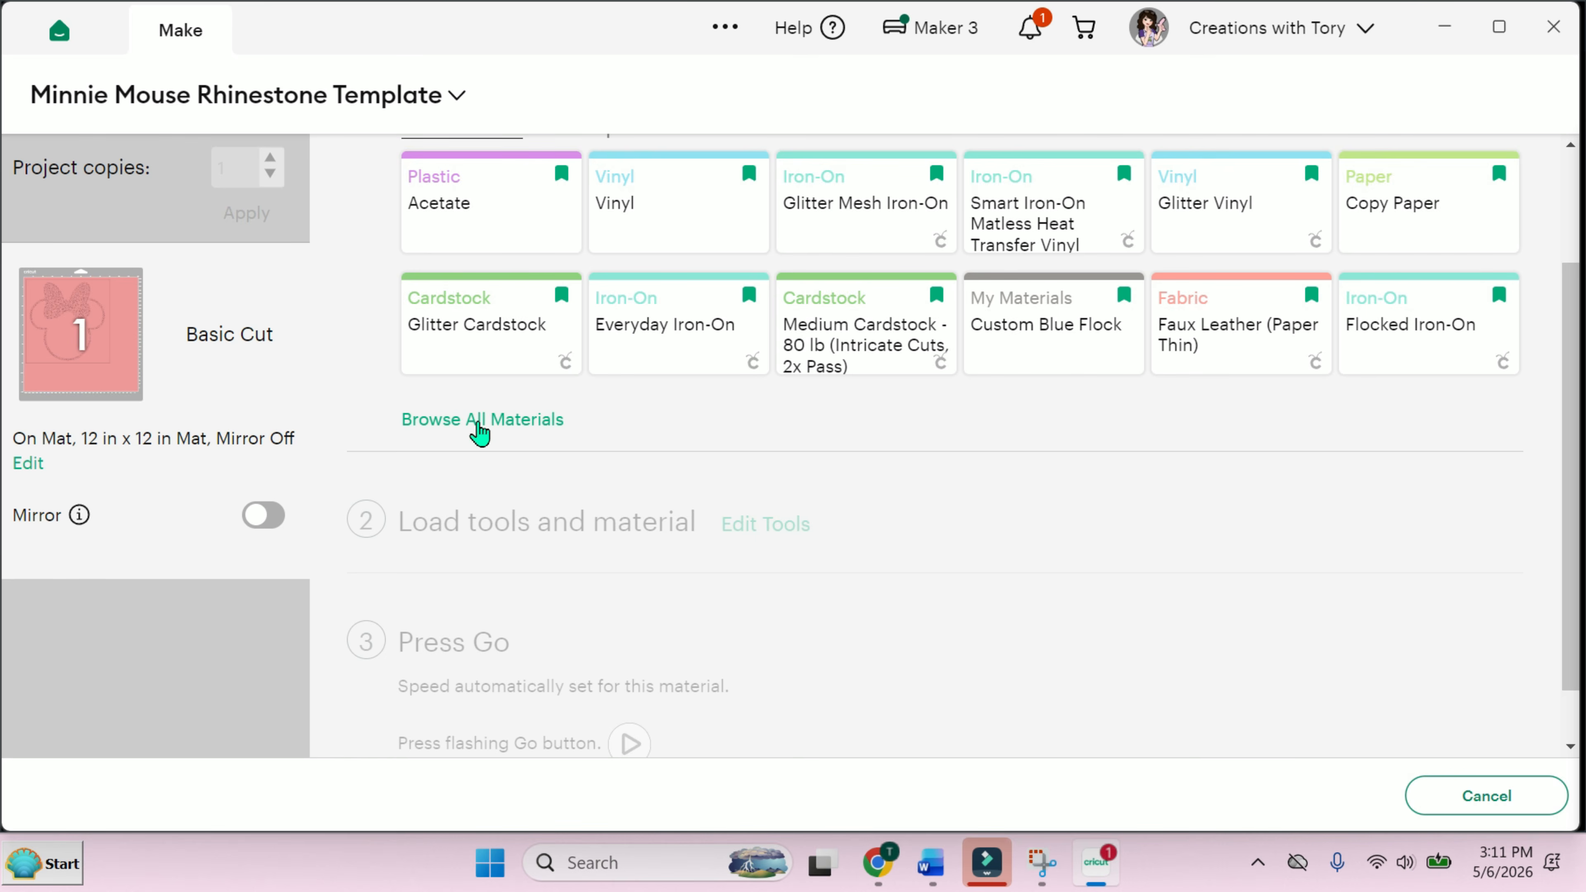
left_click(479, 420)
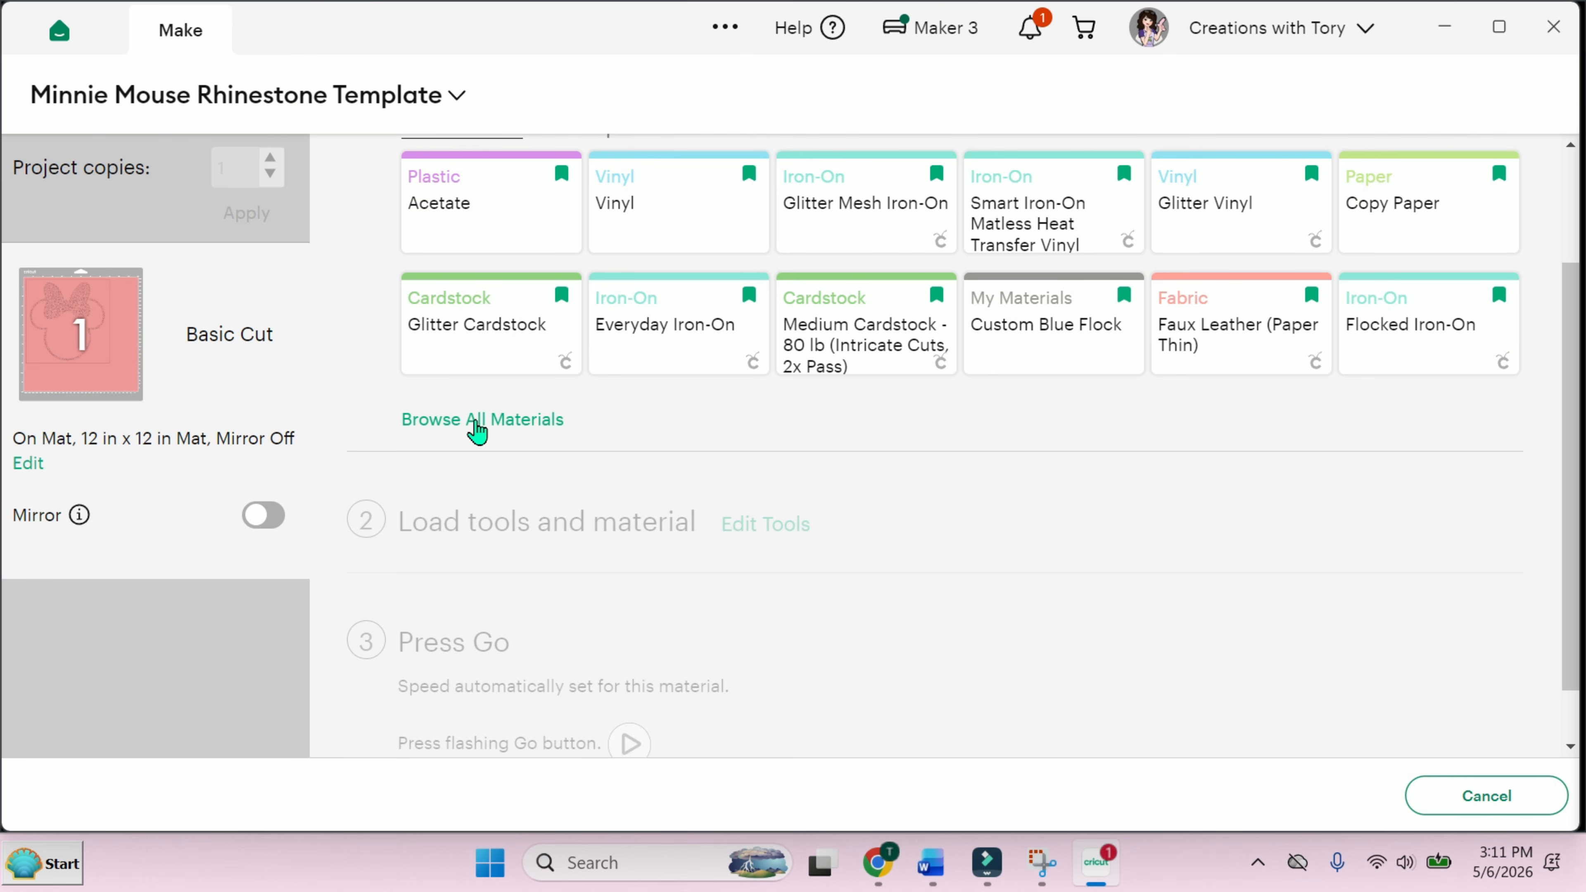
left_click(478, 419)
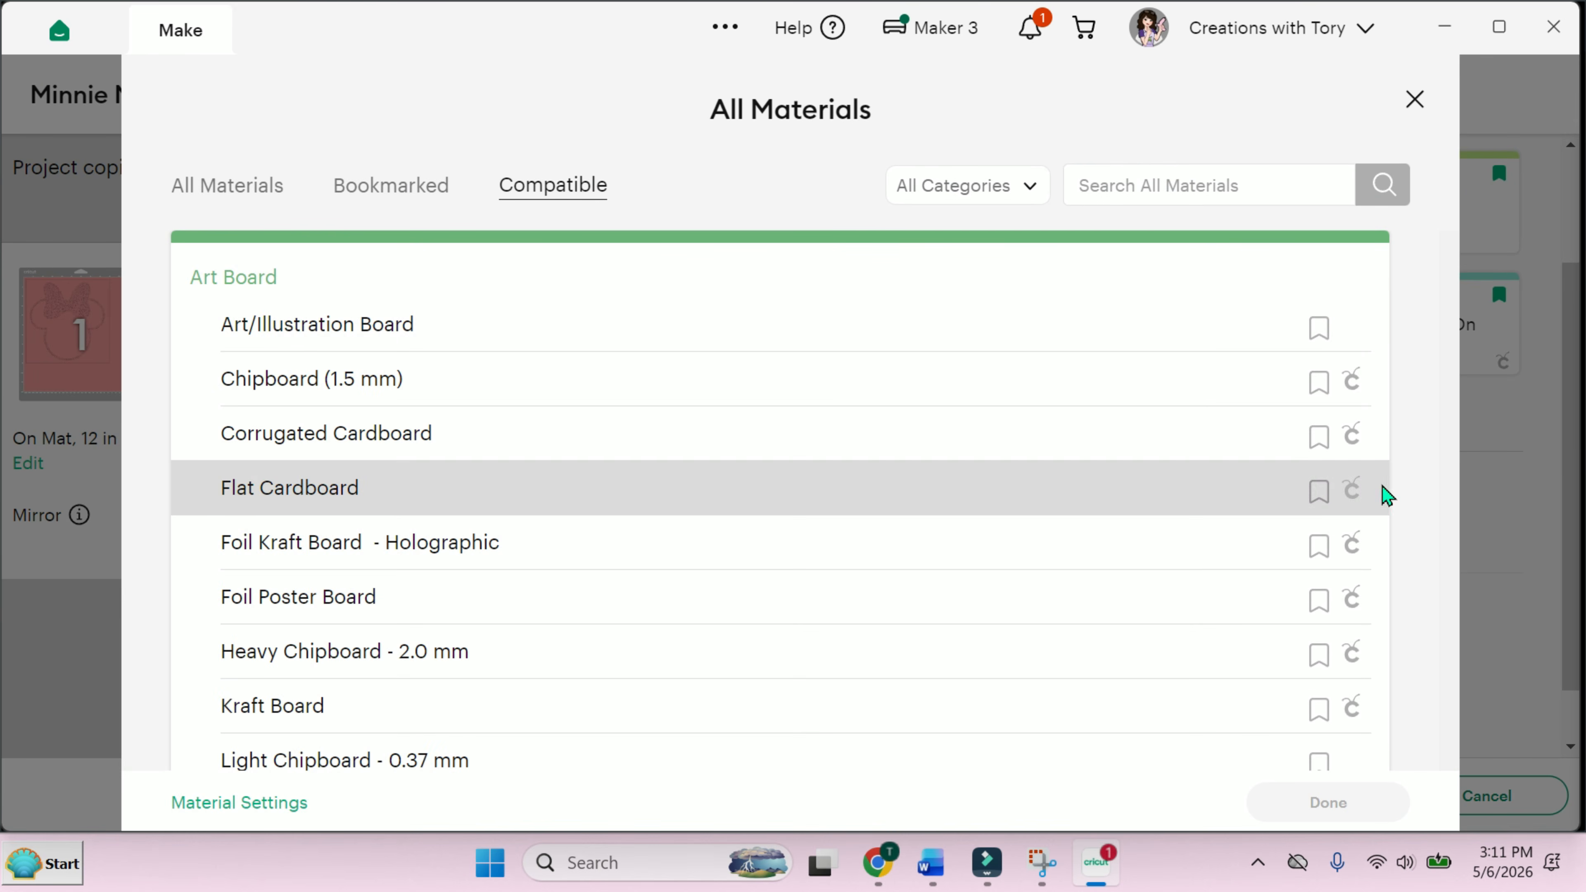
left_click(266, 805)
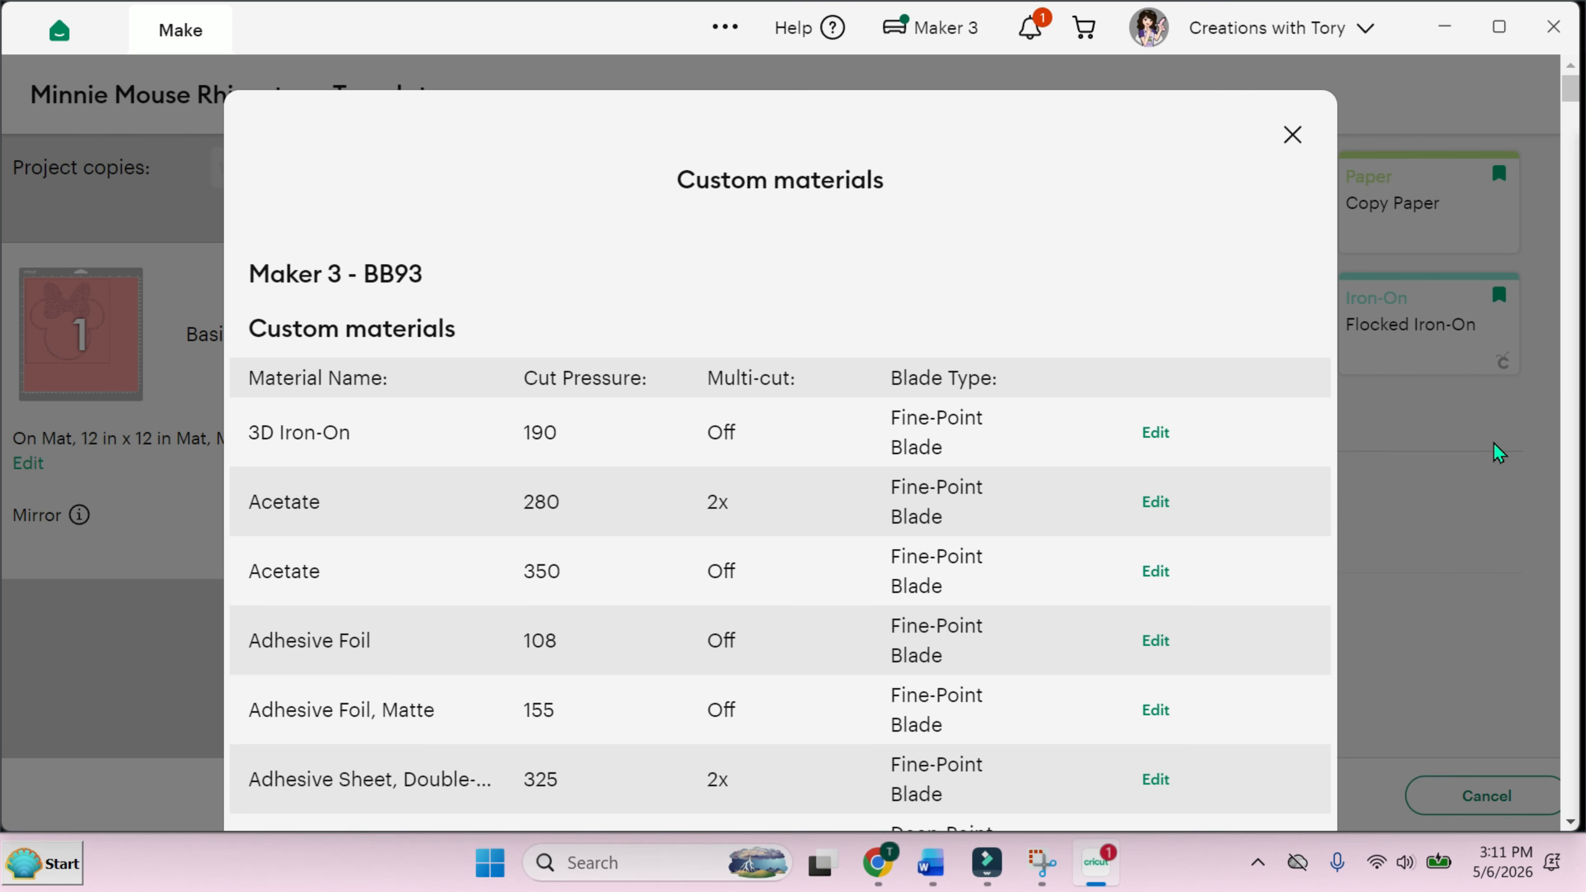
Add a new custom material named Pink Flock at the end of the custom materials list and save it.
key("Down")
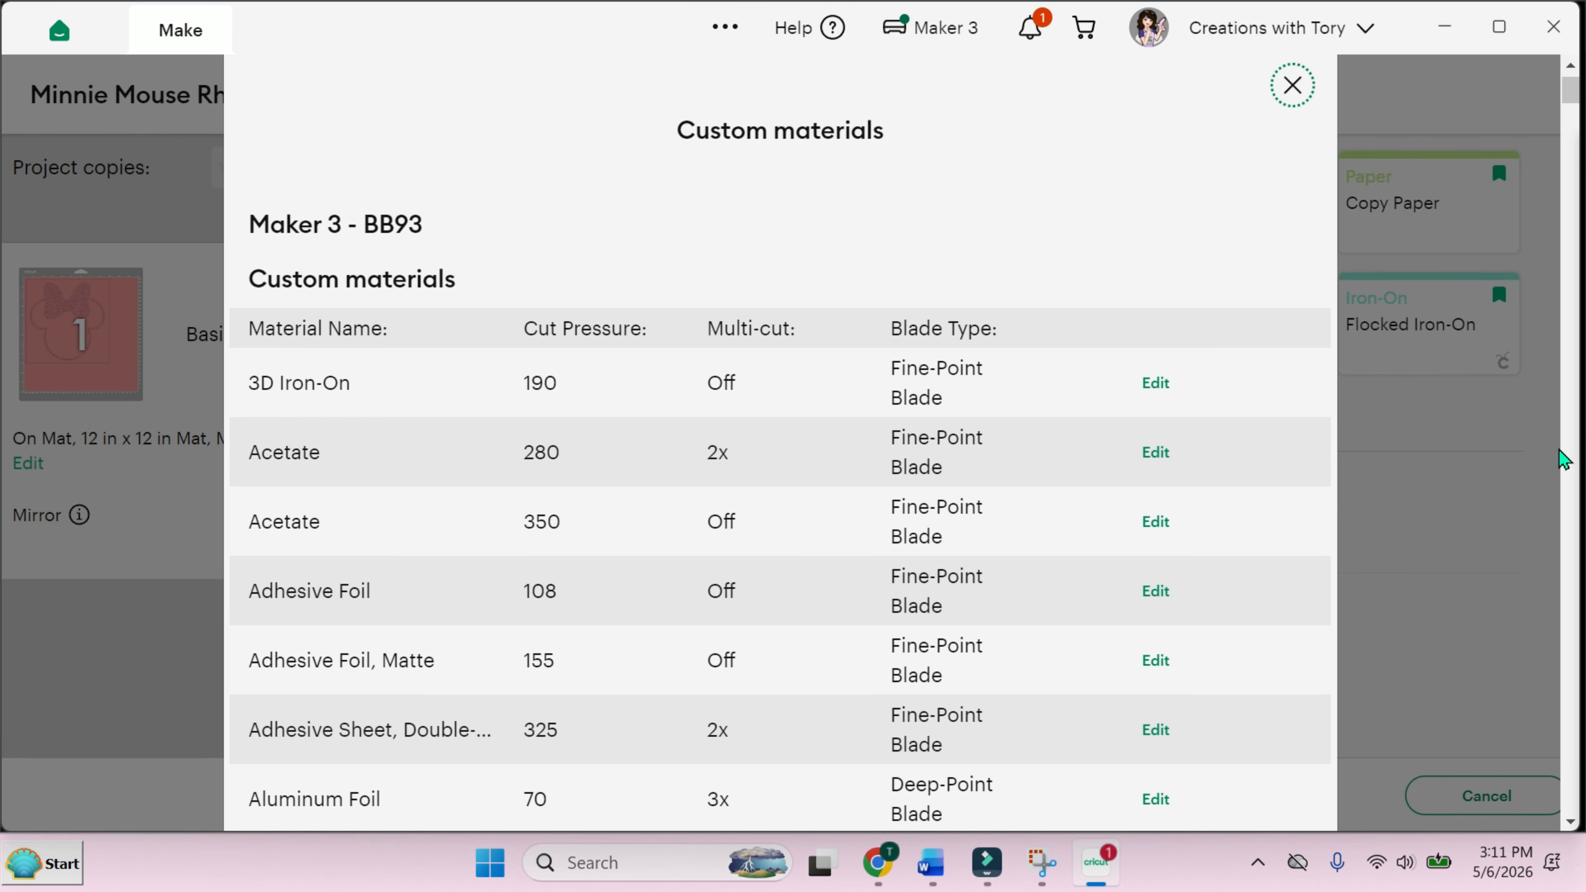
left_click_drag(1571, 100, 308, 755)
left_click(311, 697)
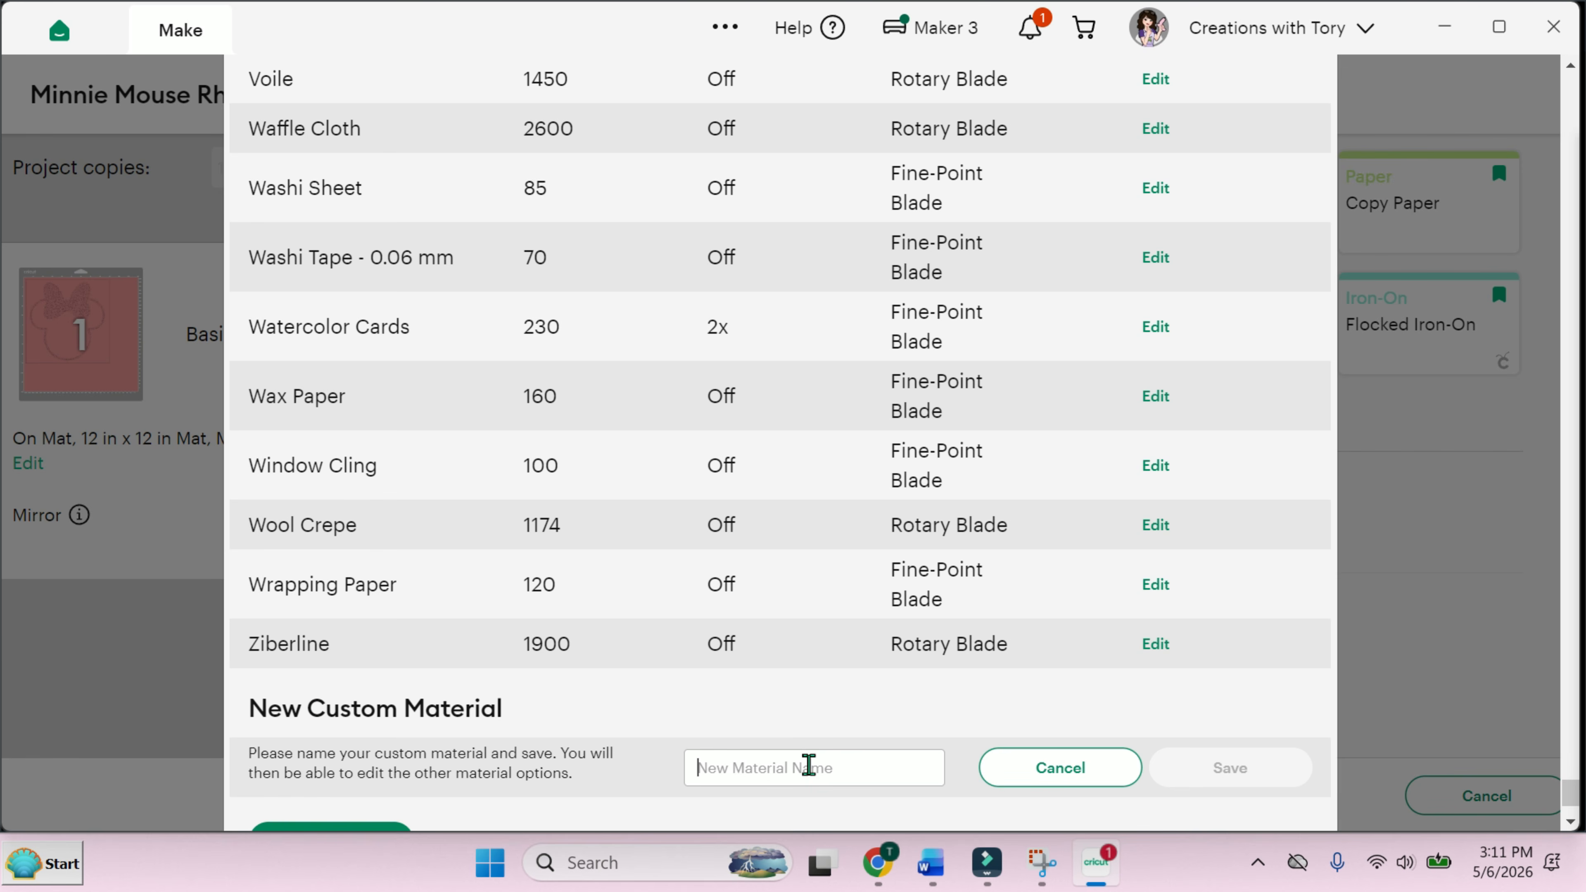
type("Pink Flock")
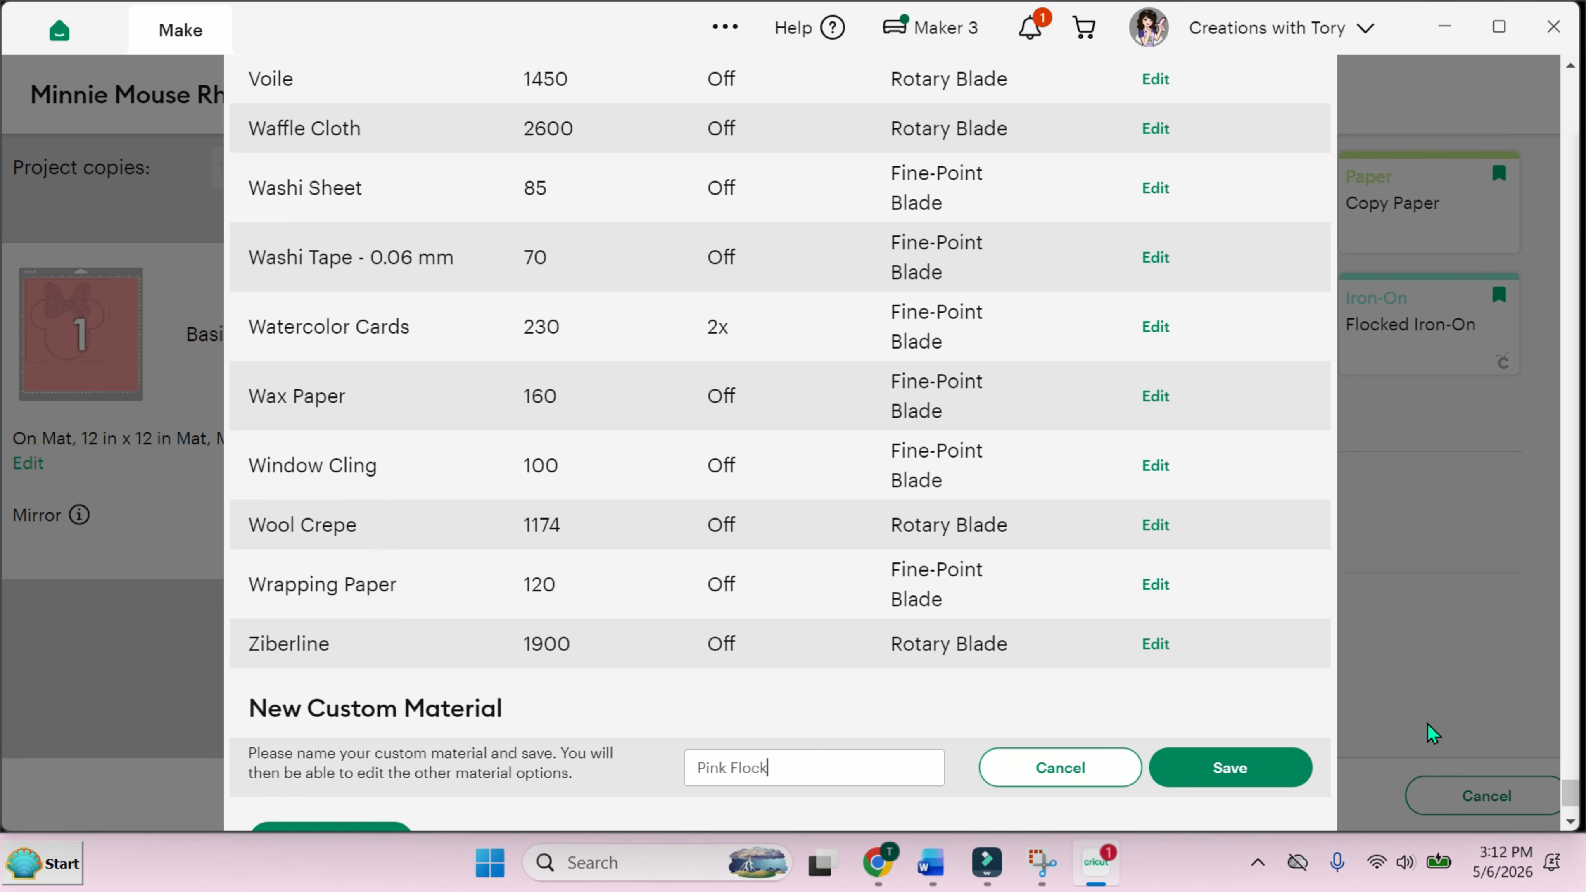
left_click(1229, 768)
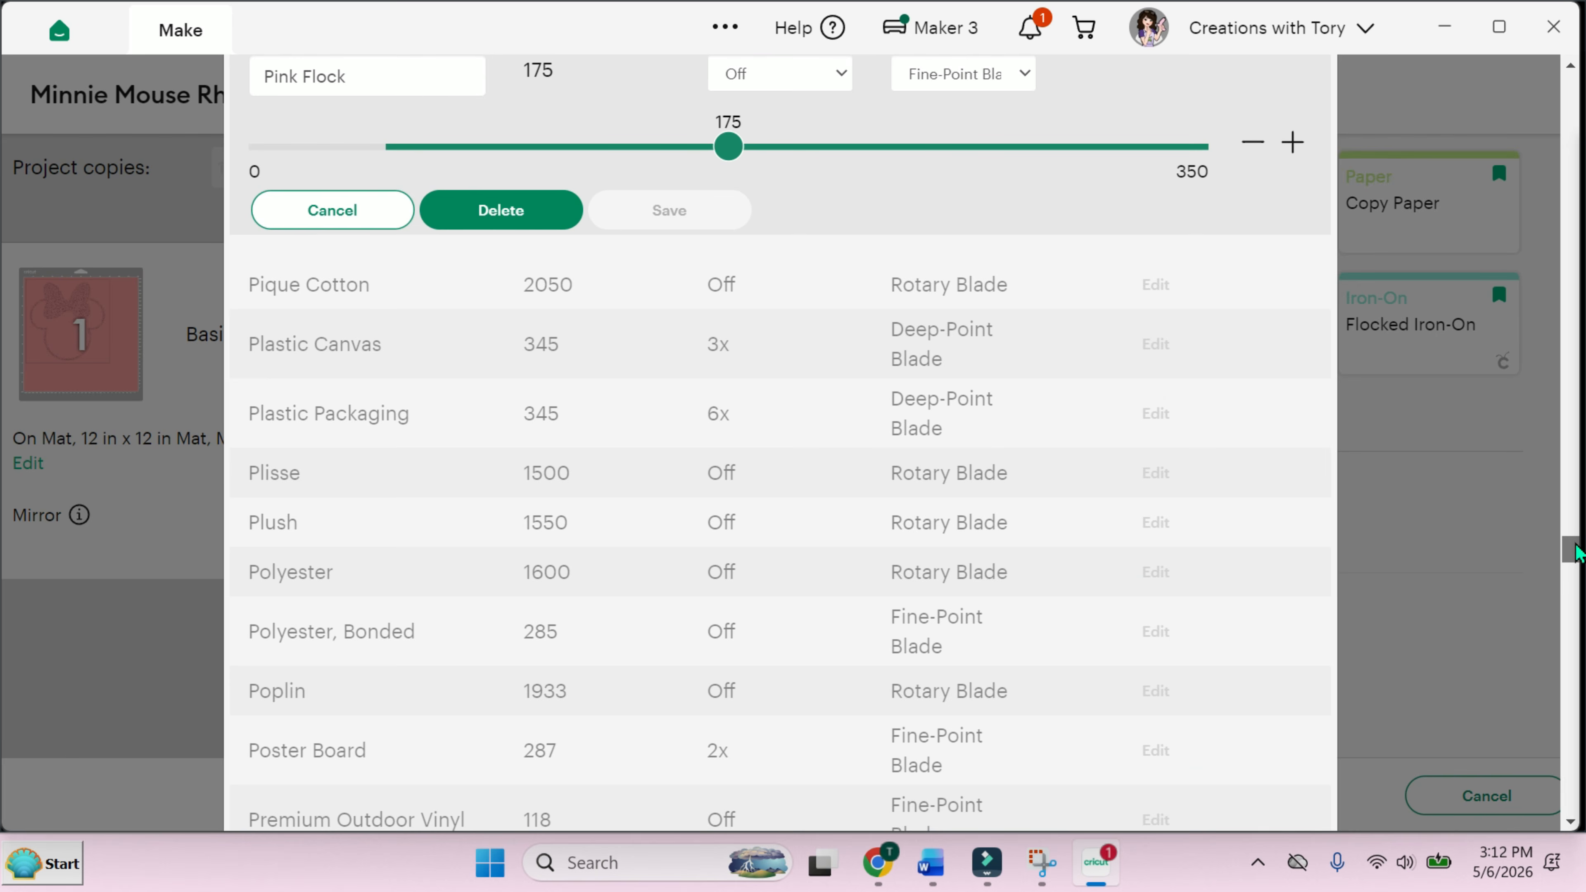
Set Pink Flock's cut pressure to 245 and its multi-cut to 2x, save it, and close the custom materials list.
left_click_drag(1577, 553, 1577, 535)
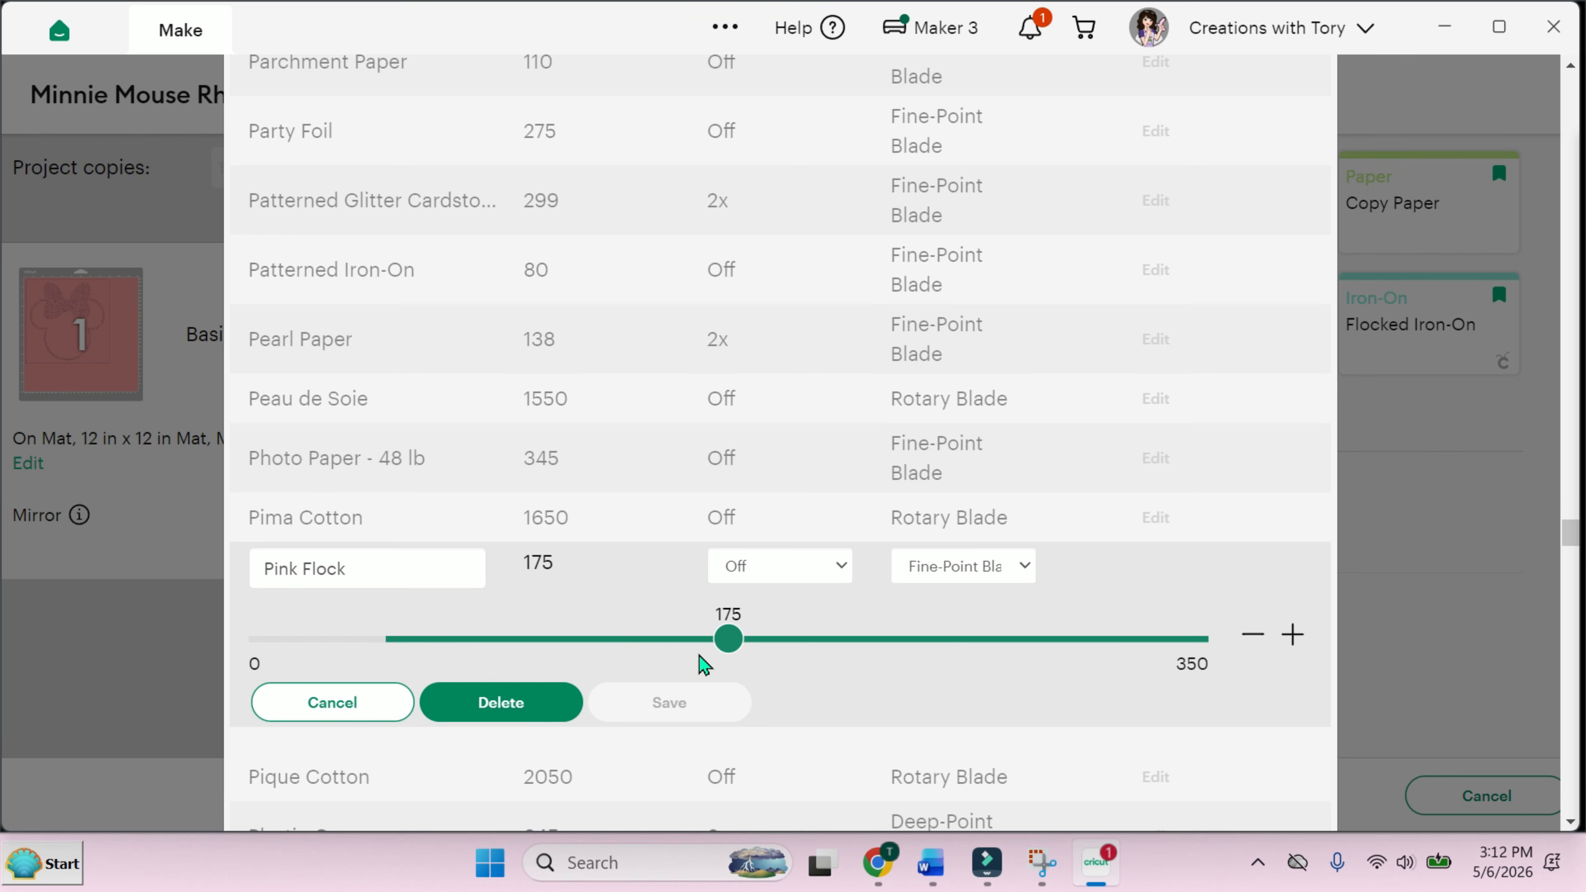
left_click_drag(728, 647, 922, 646)
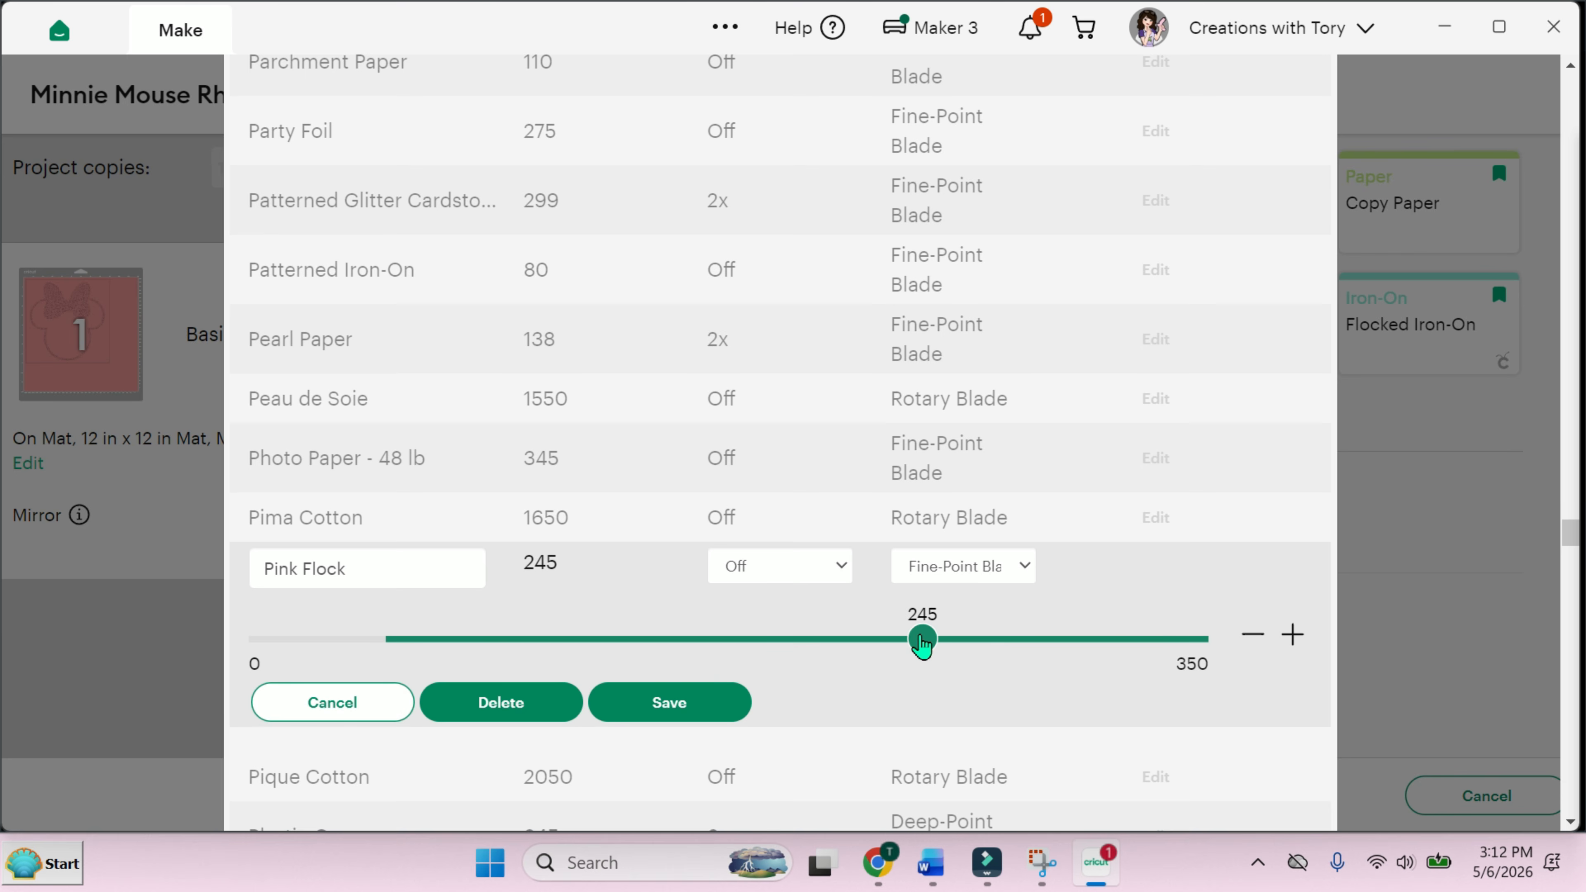
left_click(792, 571)
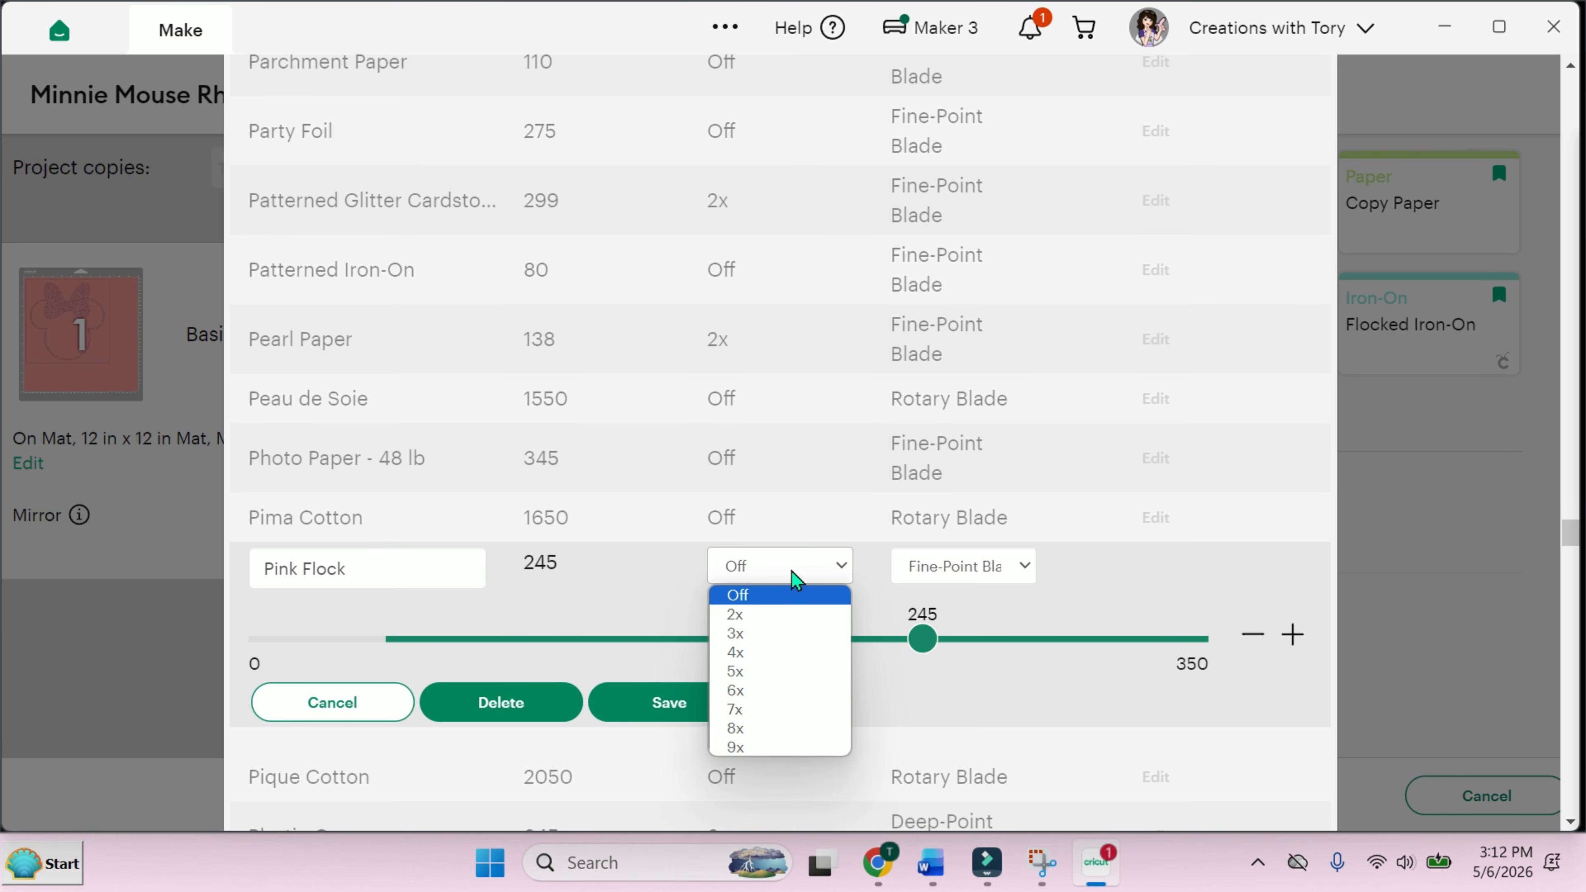
left_click(776, 618)
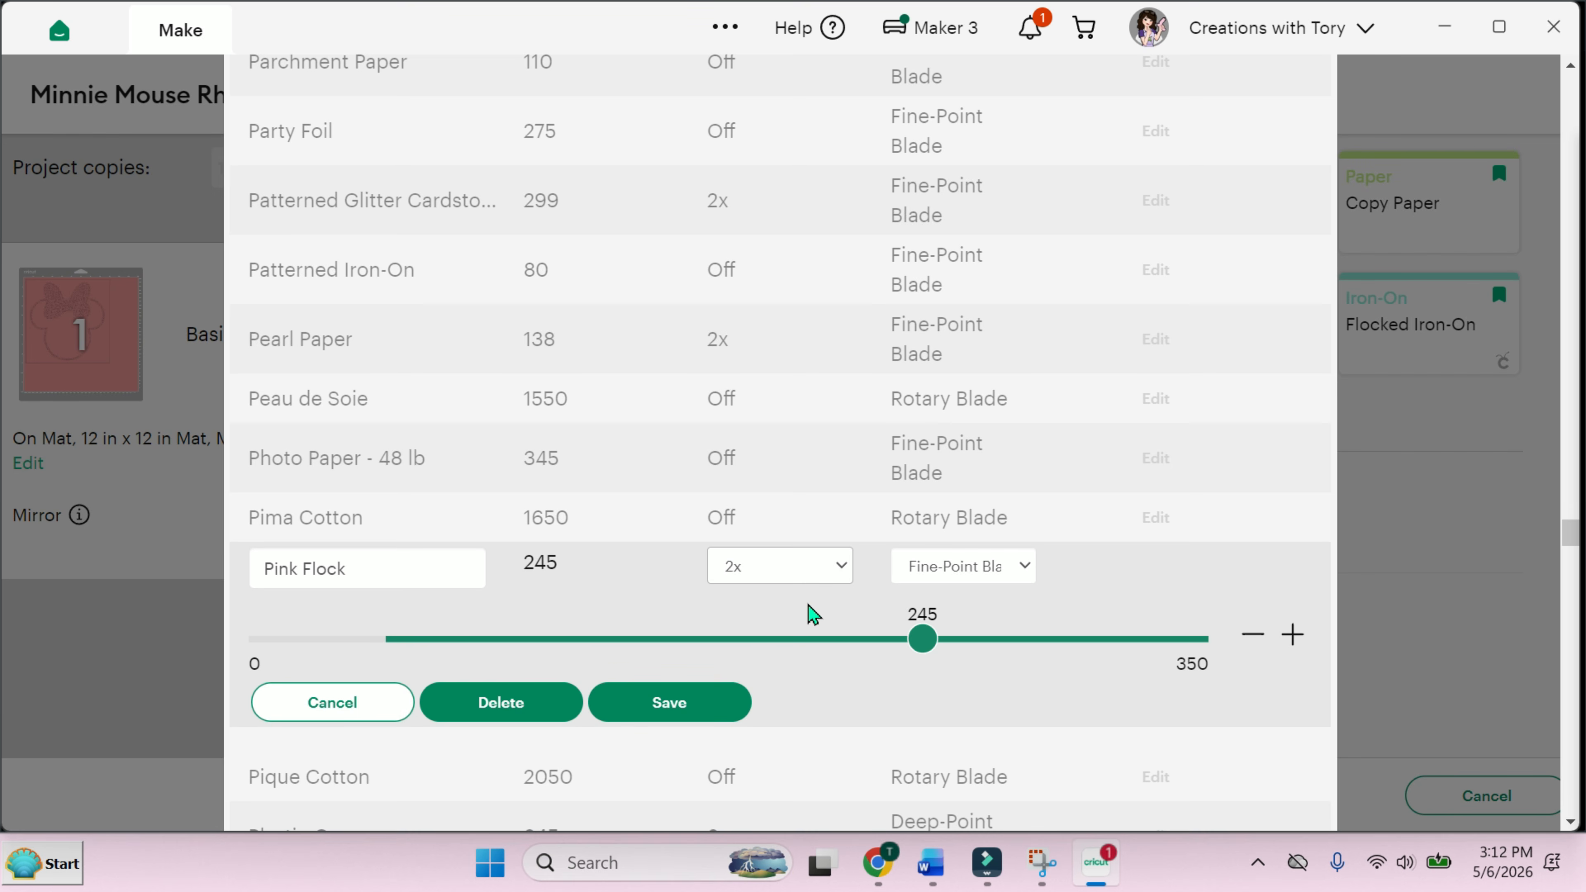
left_click(665, 715)
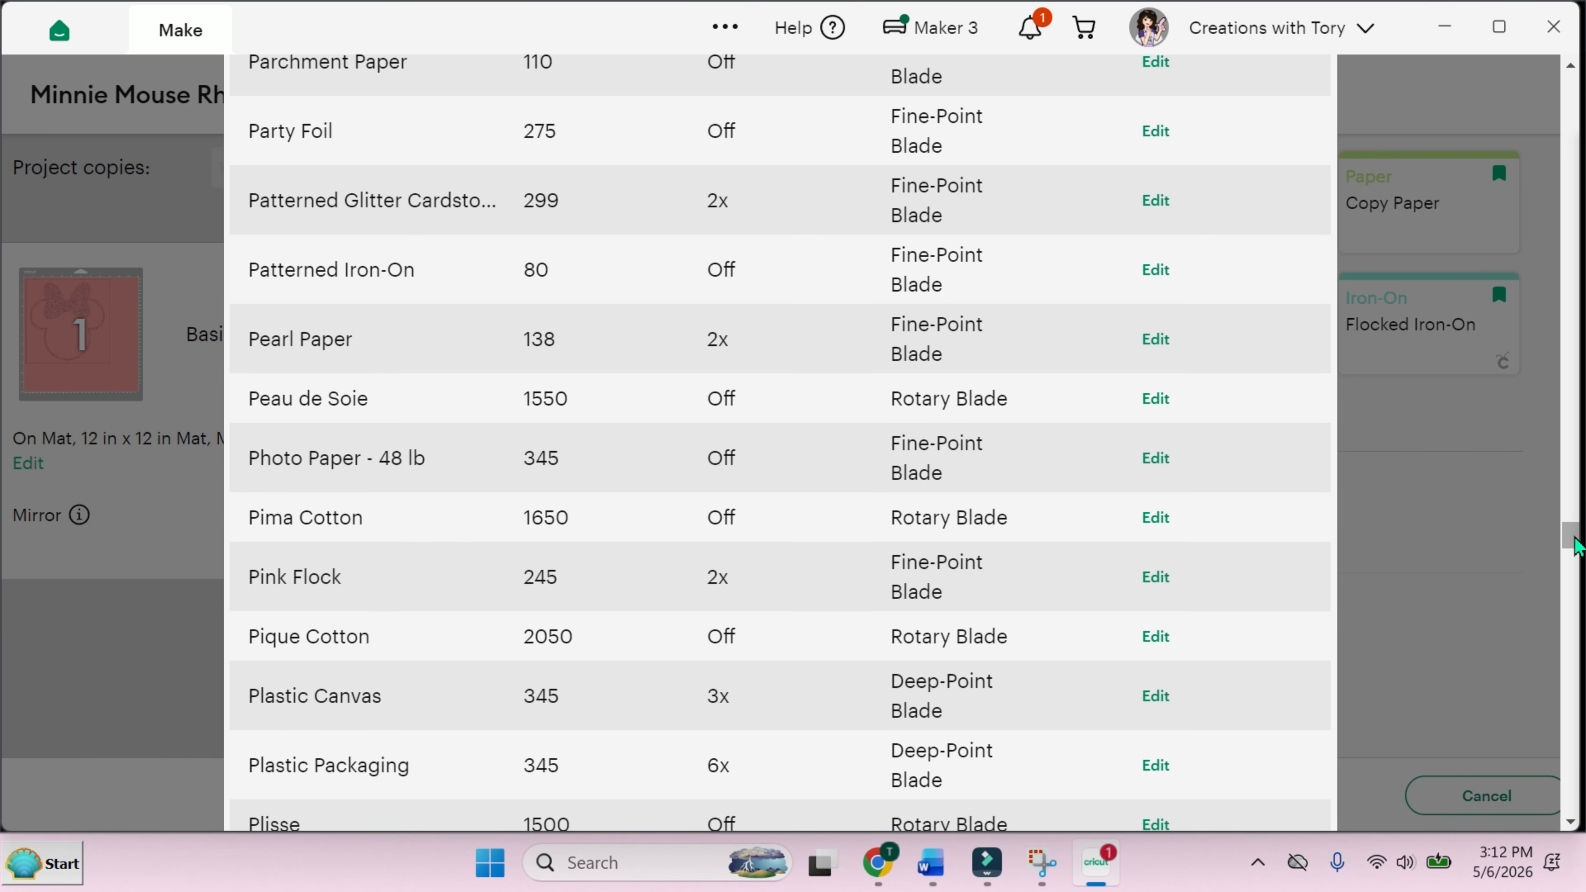
left_click_drag(1569, 538, 1580, 847)
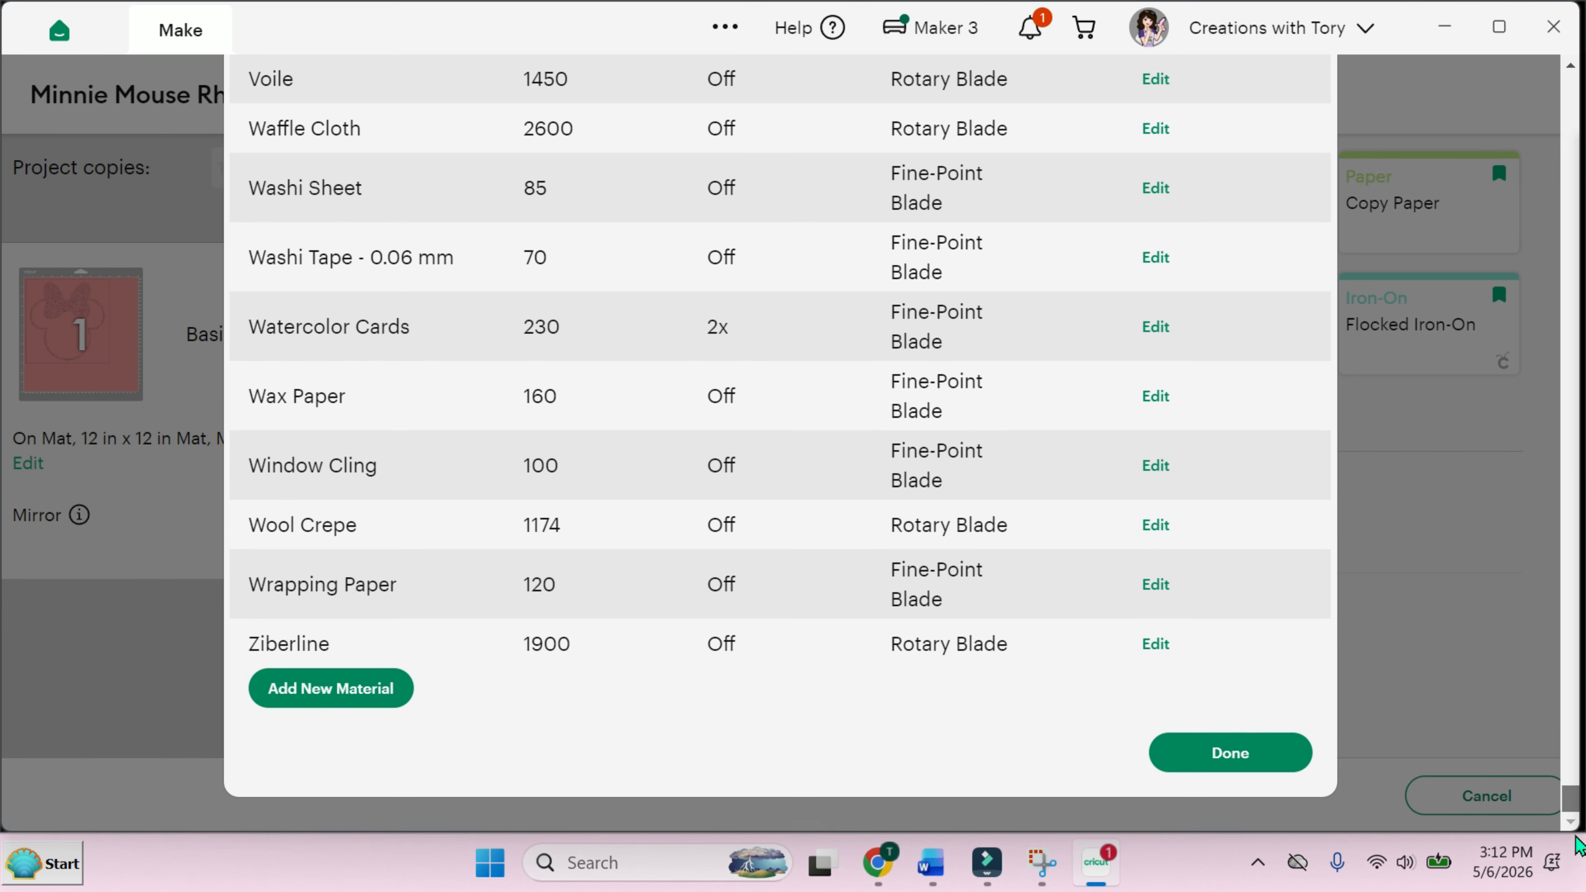
left_click(1193, 754)
Search the full material library for "pink flock" and bookmark the Pink Flock material.
left_click(503, 584)
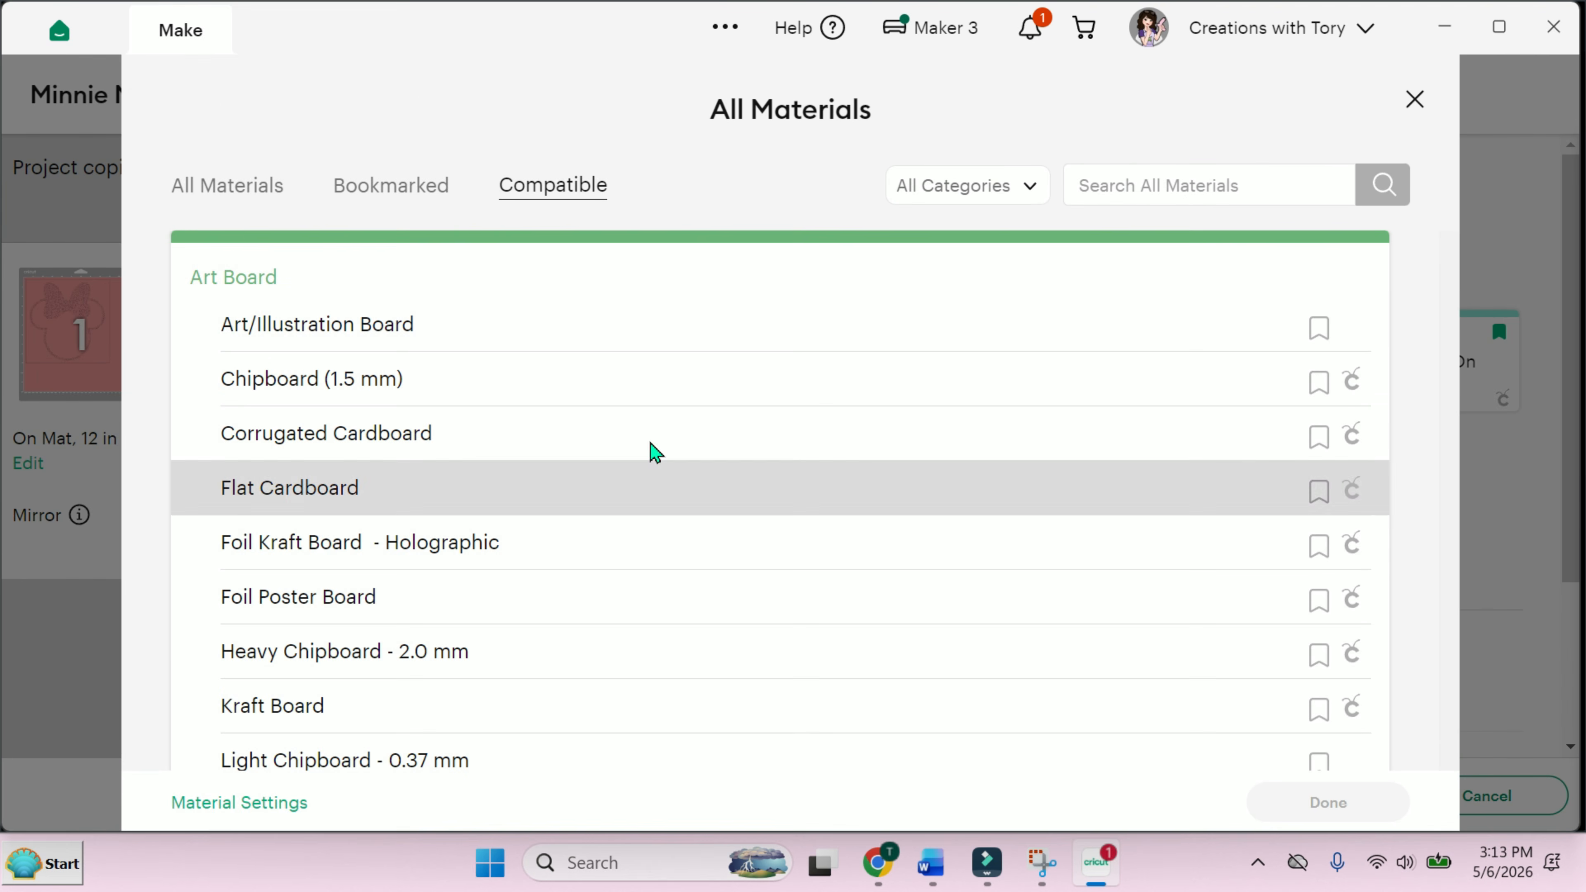
left_click(1151, 185)
type("pi")
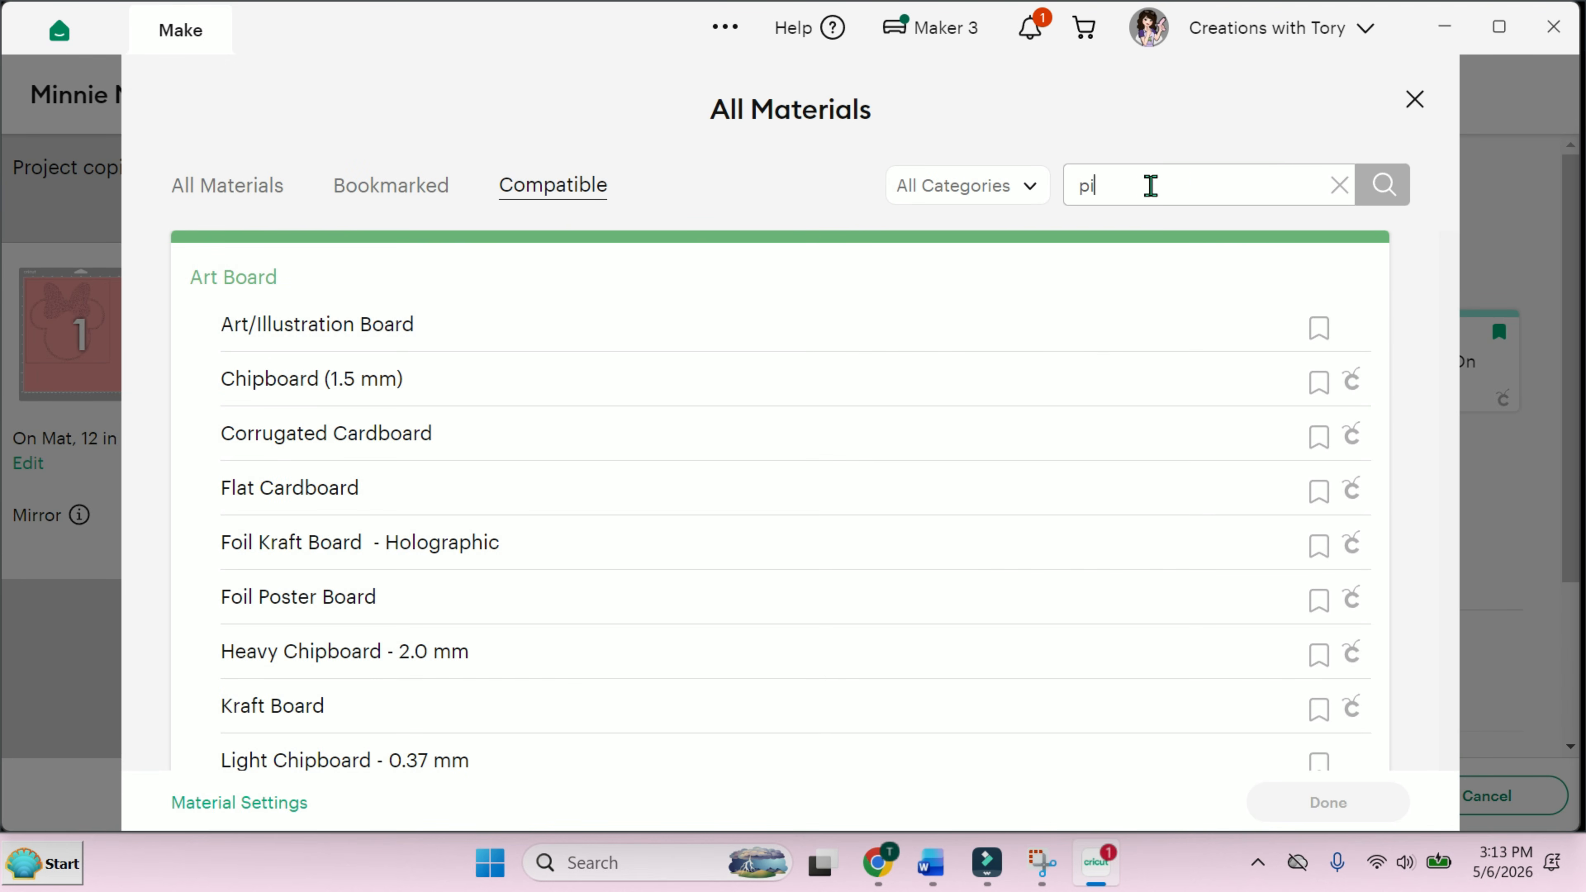
type("nk flock")
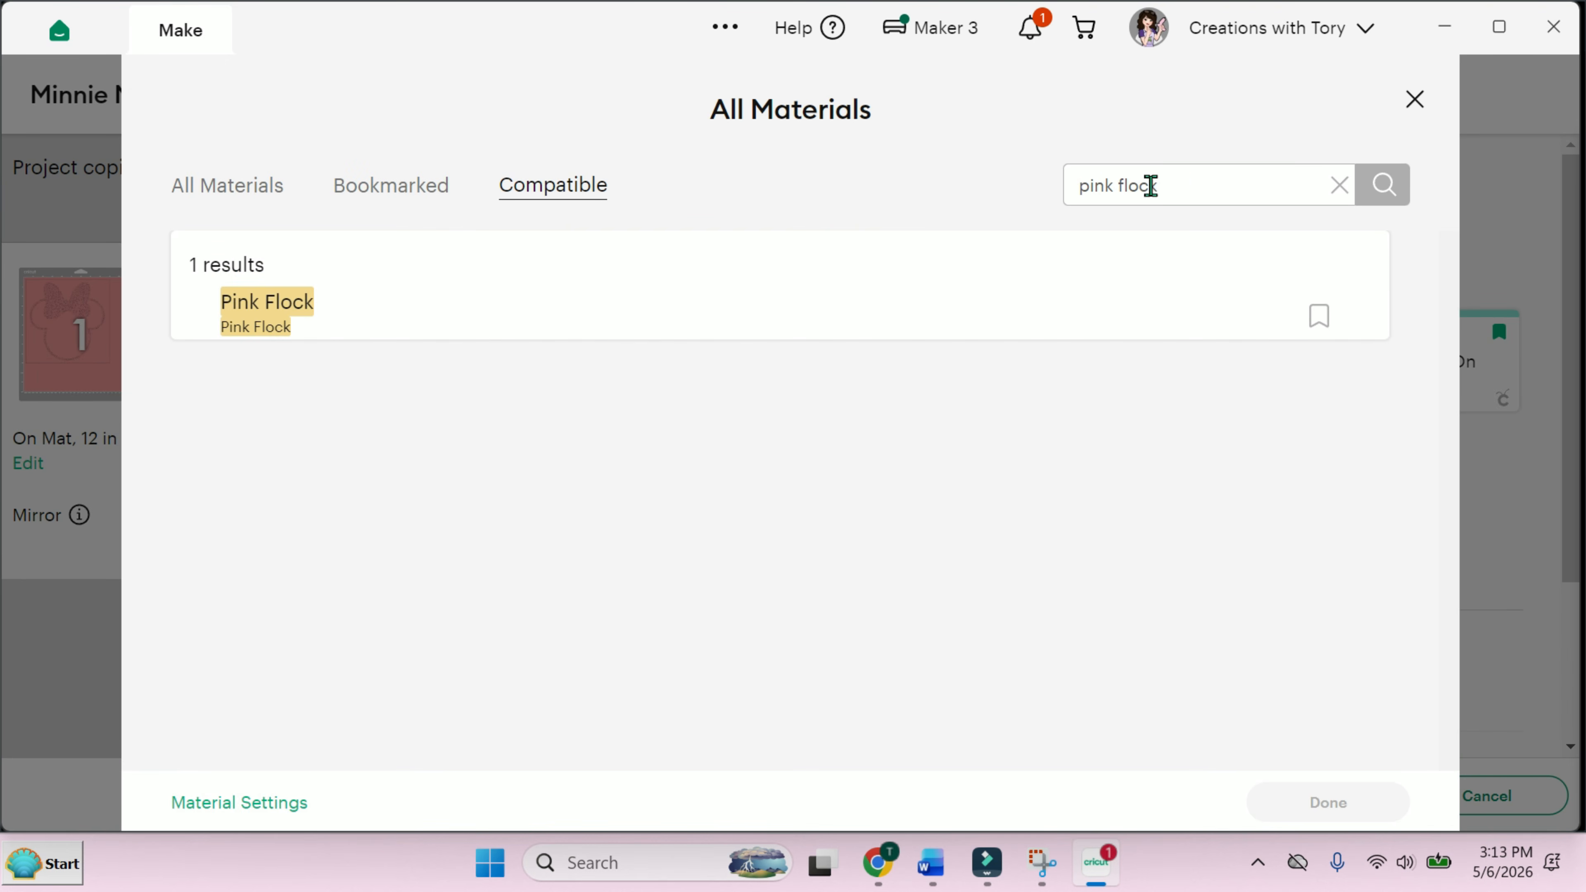
left_click(1321, 324)
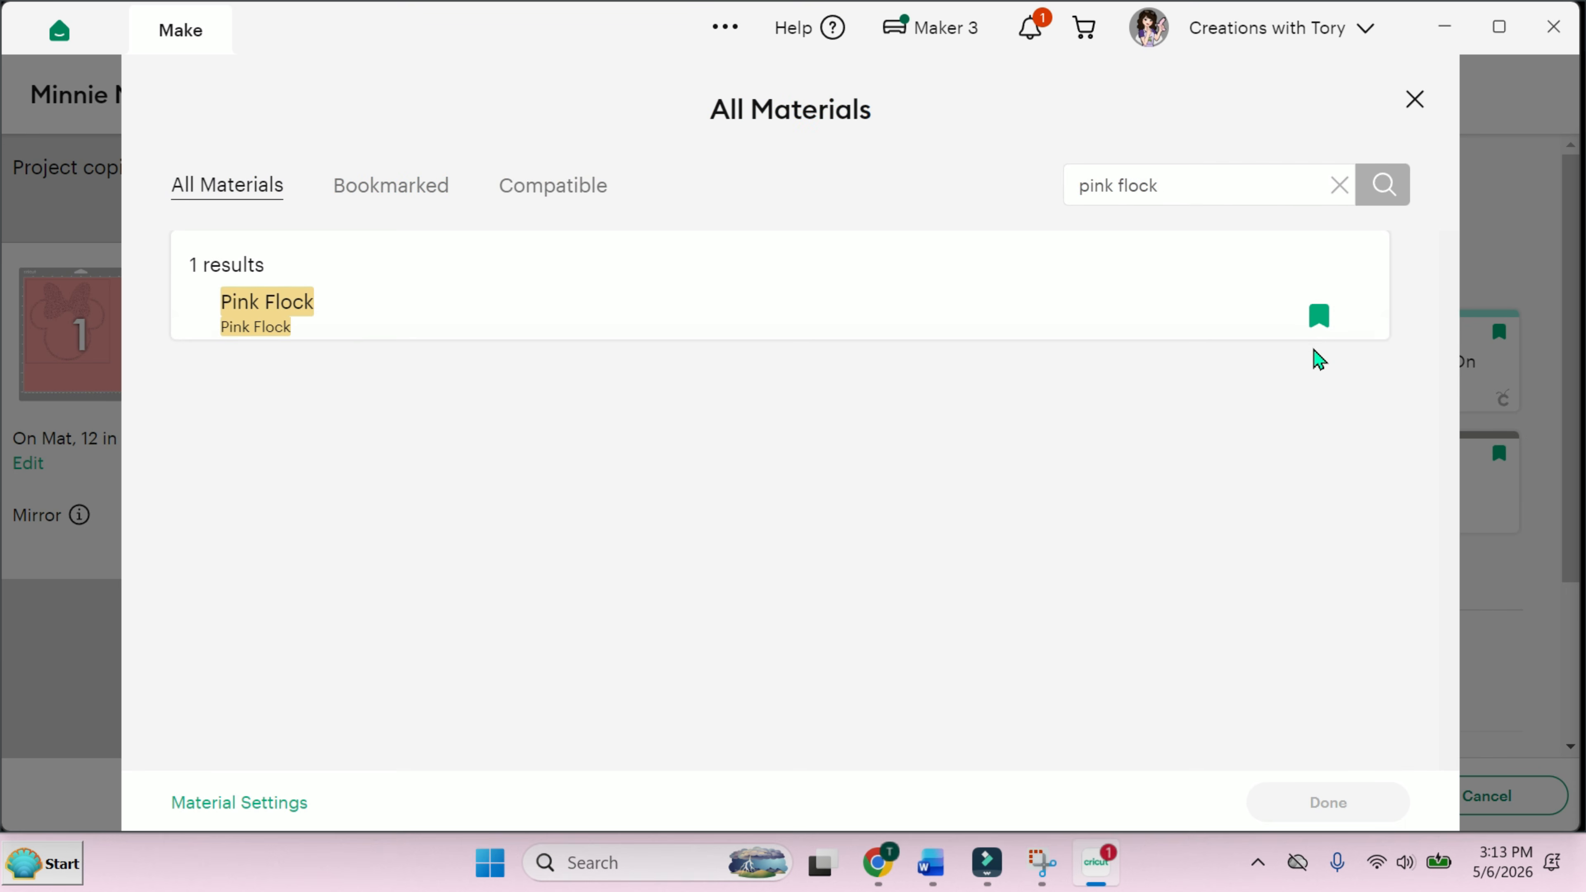
Choose Pink Flock as the base material for the cut and set its pressure to More.
left_click(1200, 322)
left_click(1294, 806)
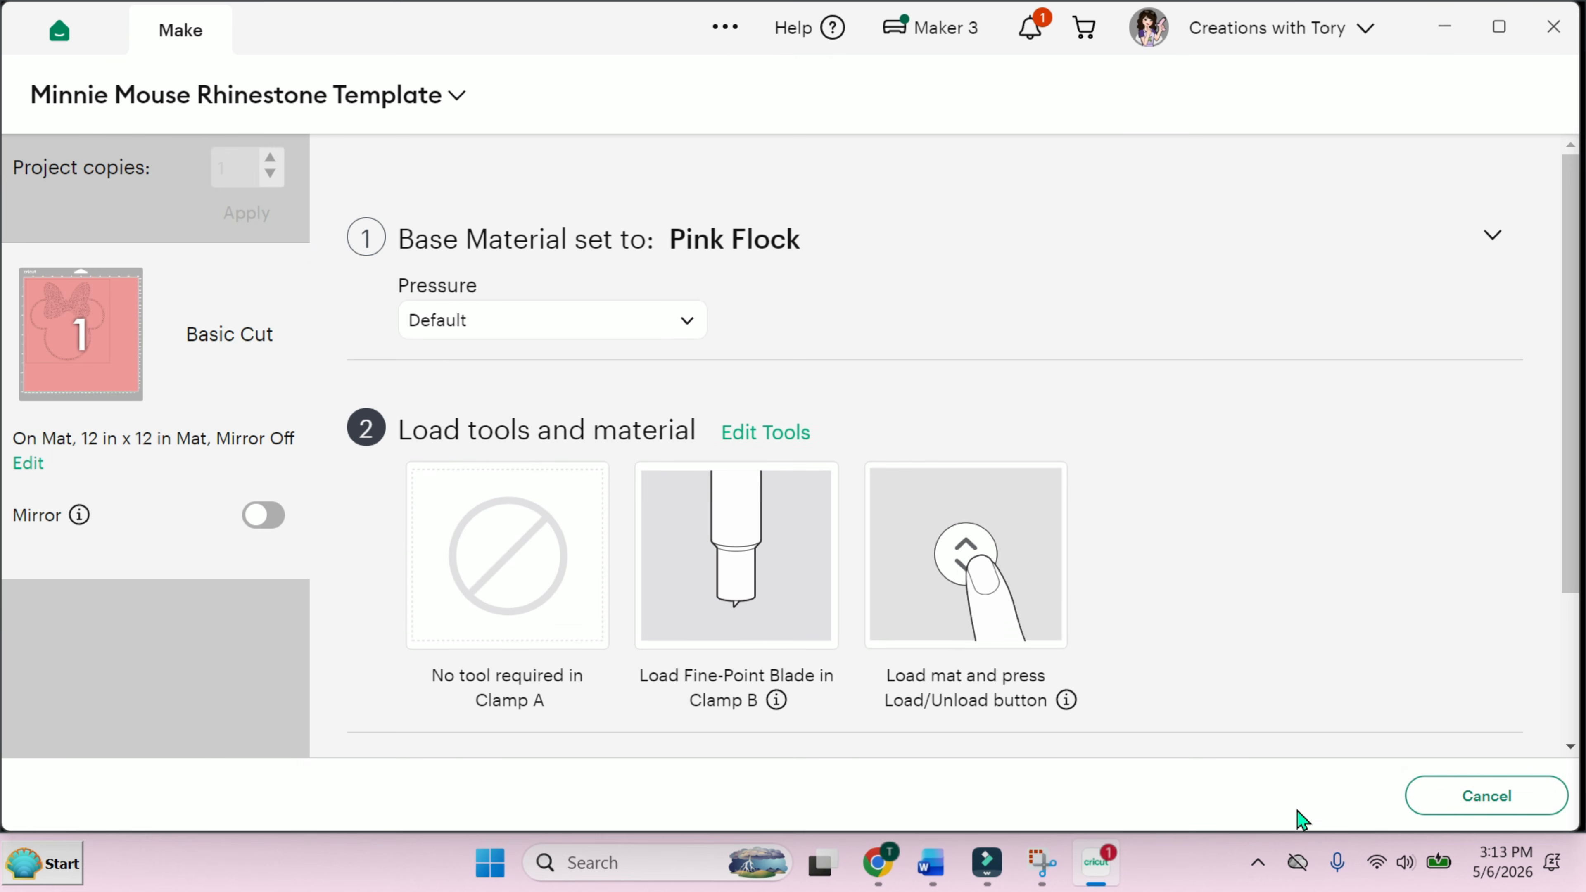
left_click(643, 328)
left_click(642, 379)
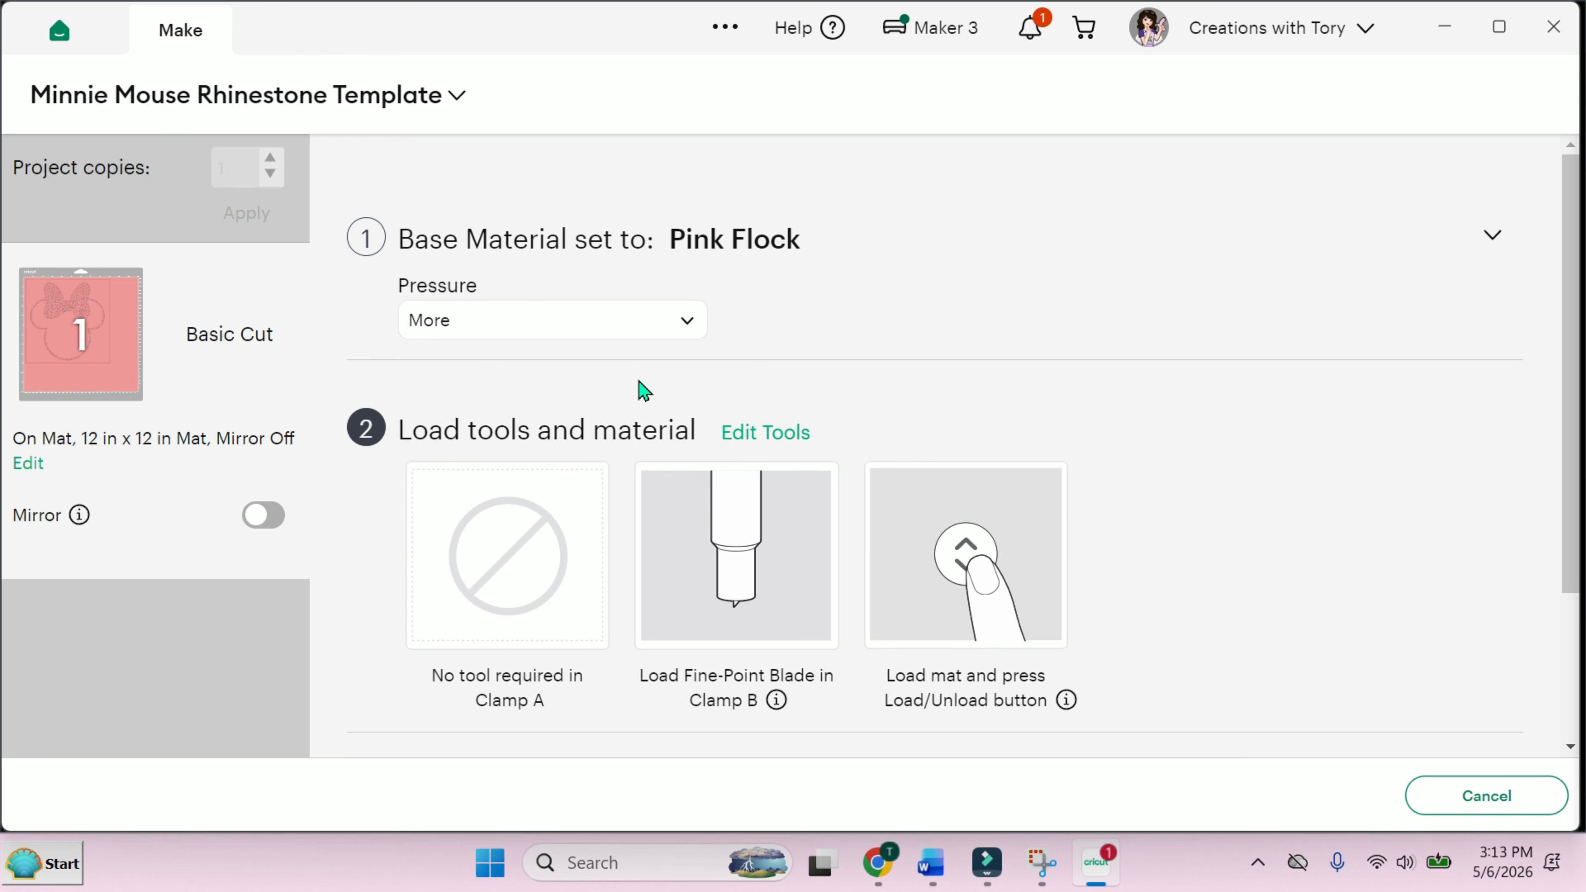